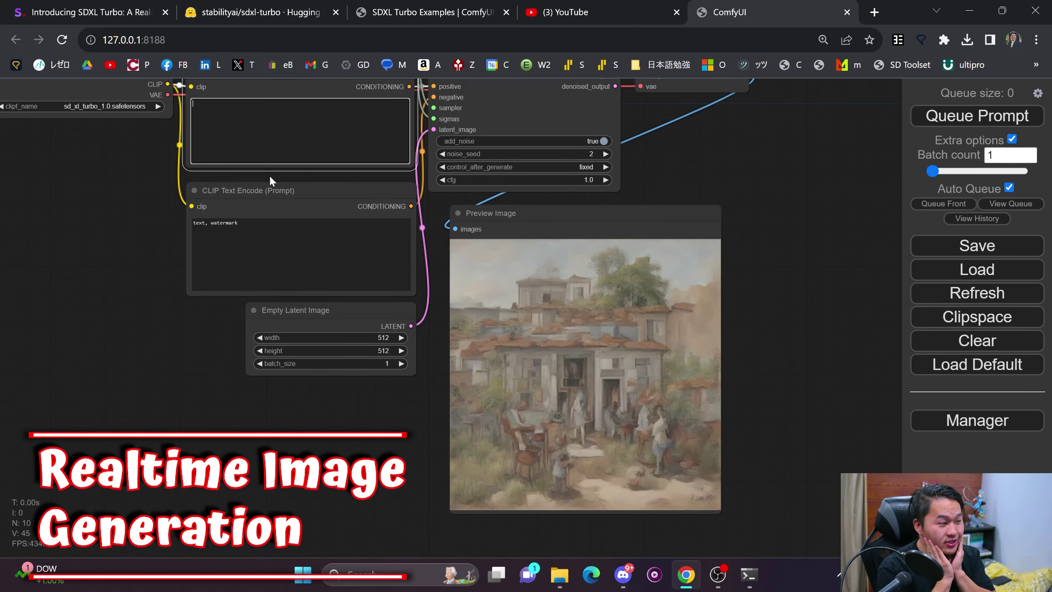
Write a futuristic city prompt with thousands of people and flying cars in the positive prompt.
{"action": "type", "text": "A city lands"}
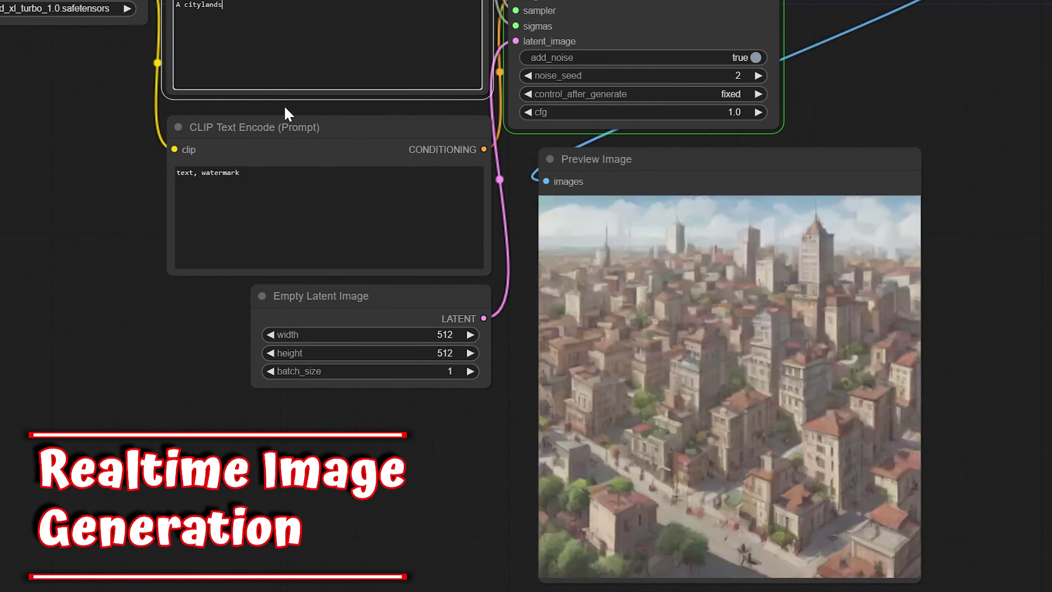
{"action": "type", "text": "cape, with thousands "}
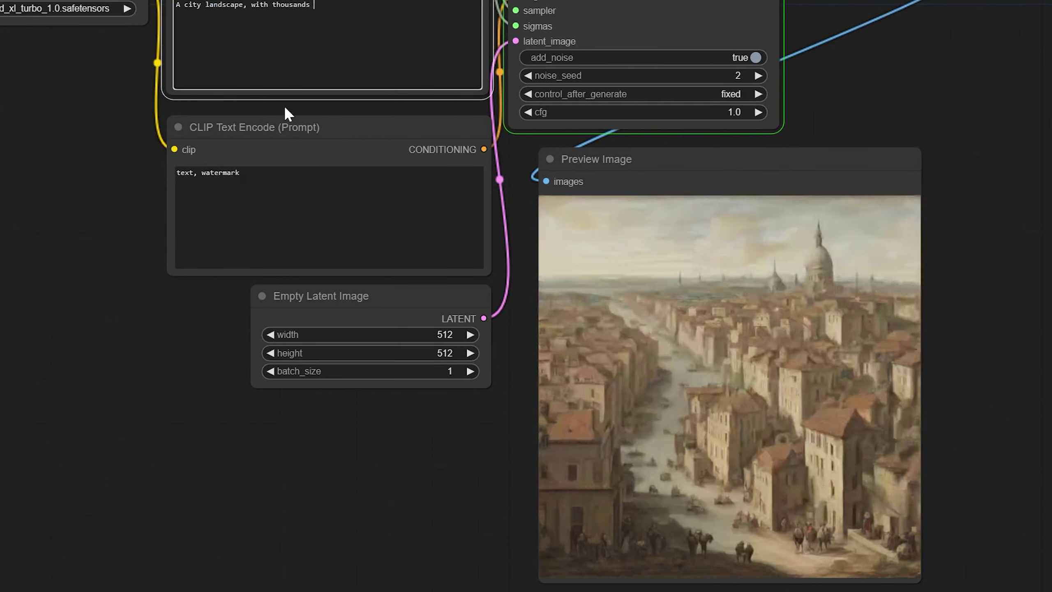
{"action": "type", "text": "of people walking thr"}
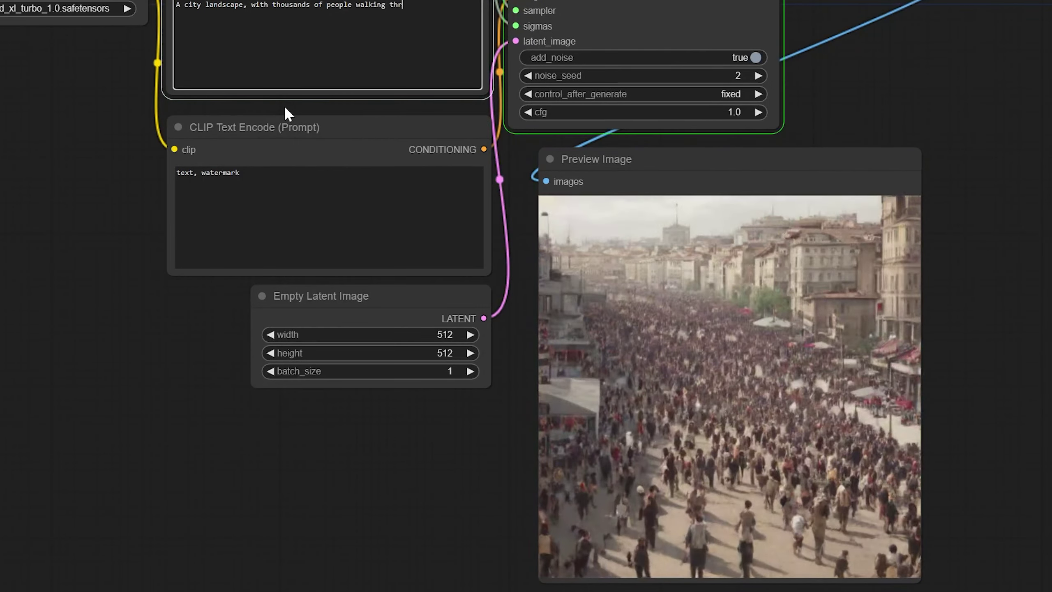
{"action": "type", "text": "ough it, in a "}
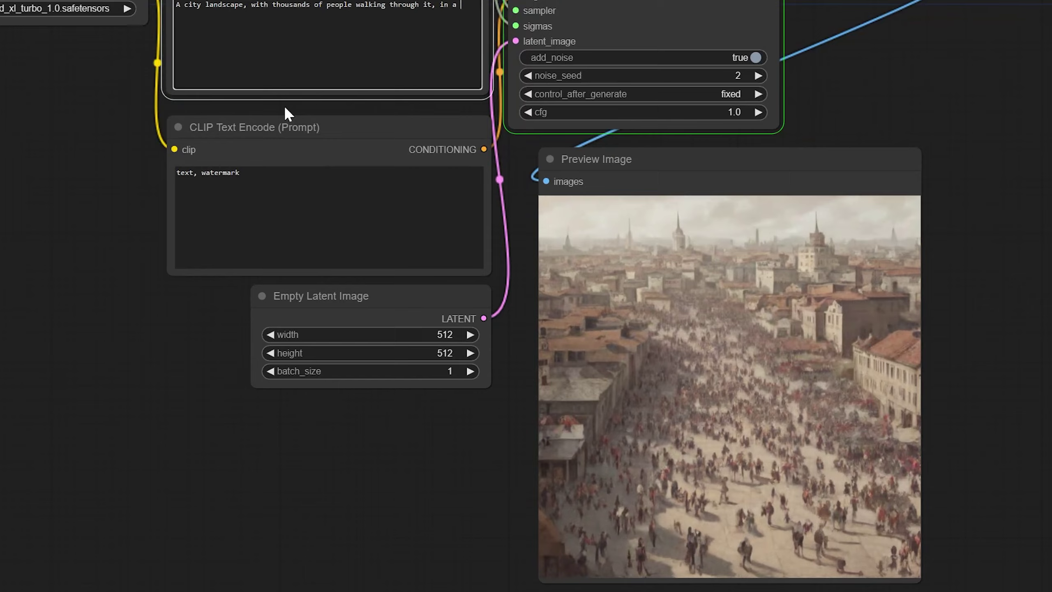
{"action": "type", "text": "futurist"}
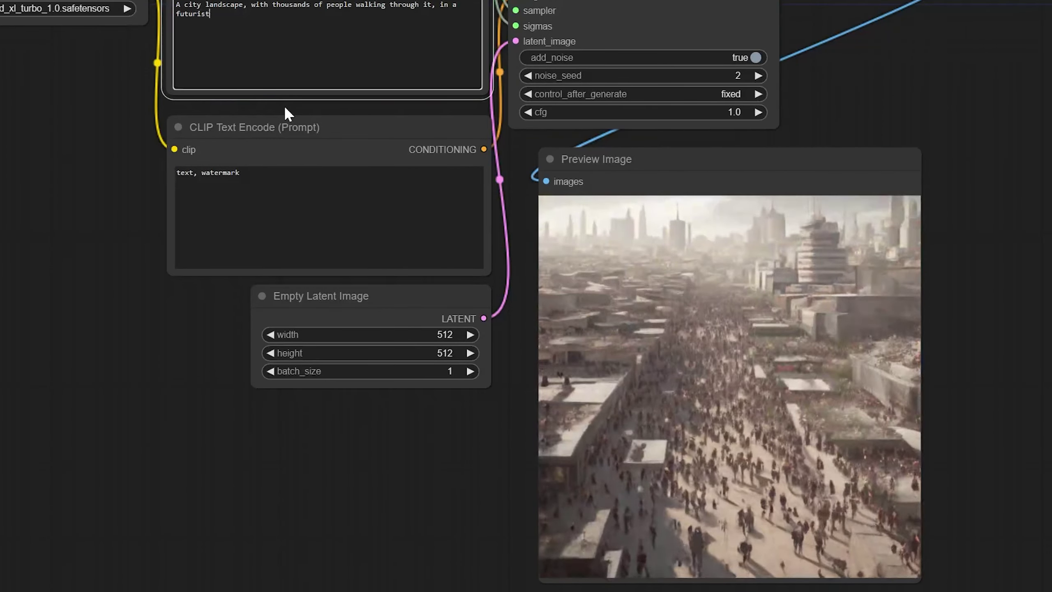
{"action": "type", "text": "ic world, "}
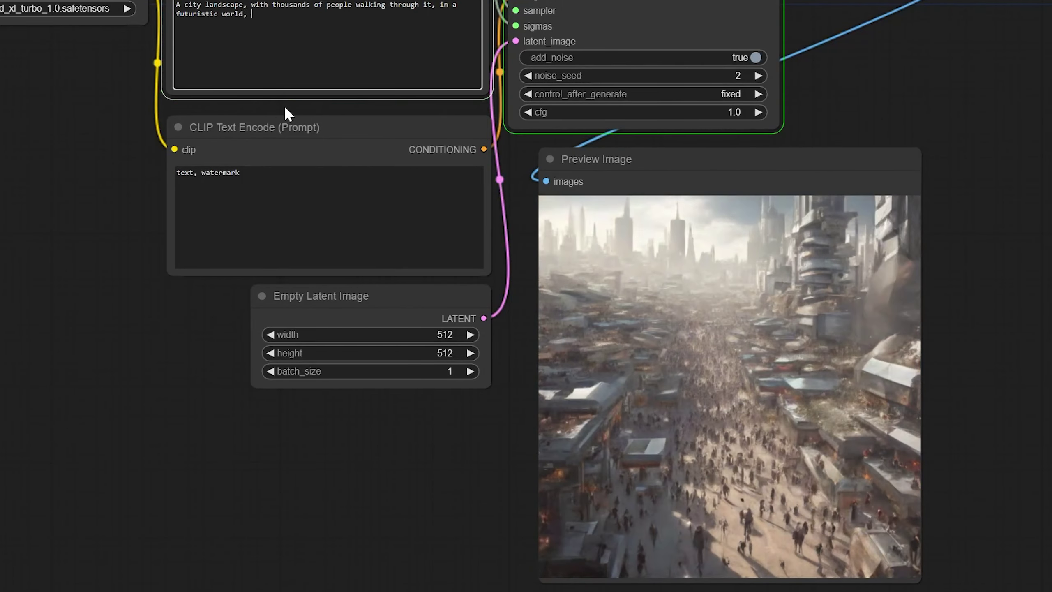
{"action": "type", "text": "at night time, "}
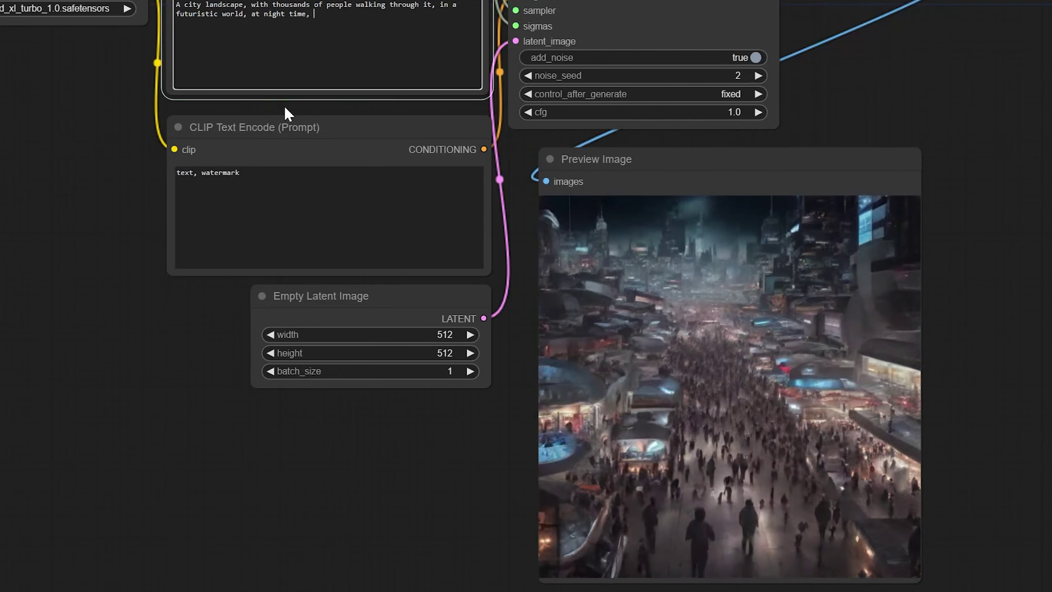
{"action": "type", "text": "with neon lights "}
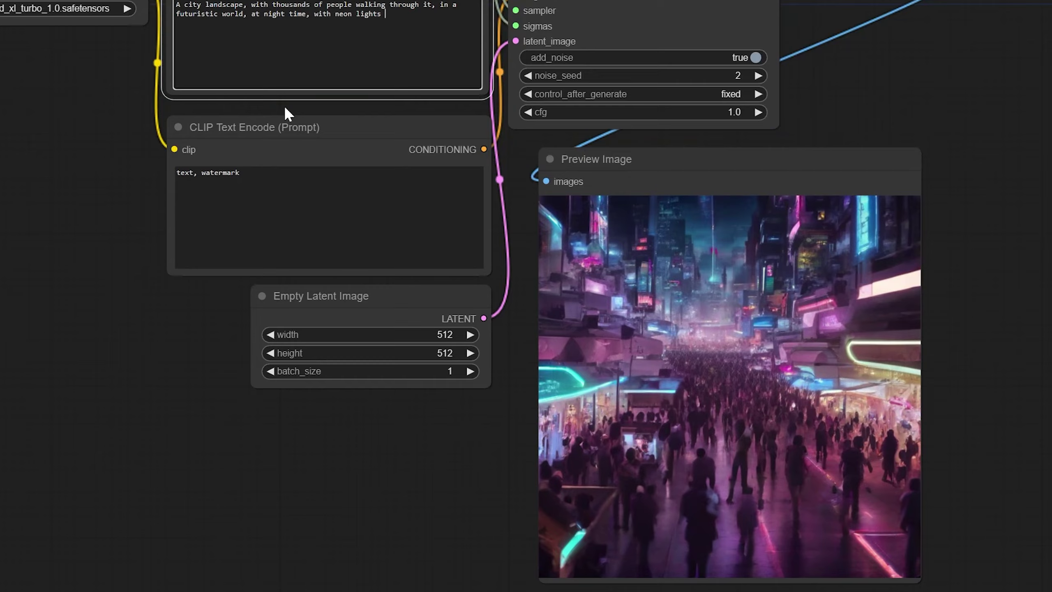
{"action": "type", "text": "in the backgro"}
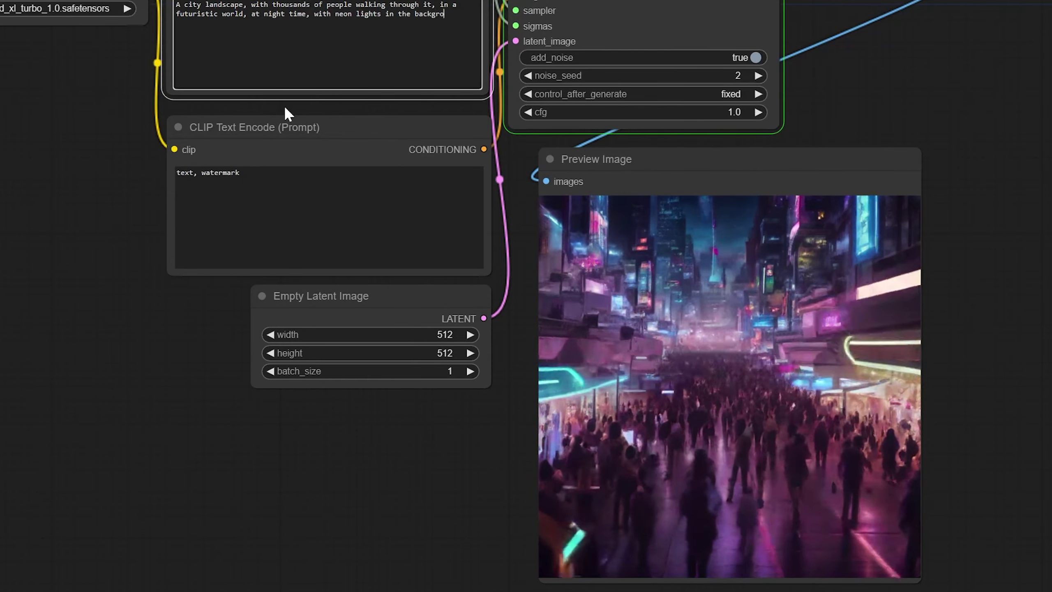
{"action": "type", "text": "und, robots "}
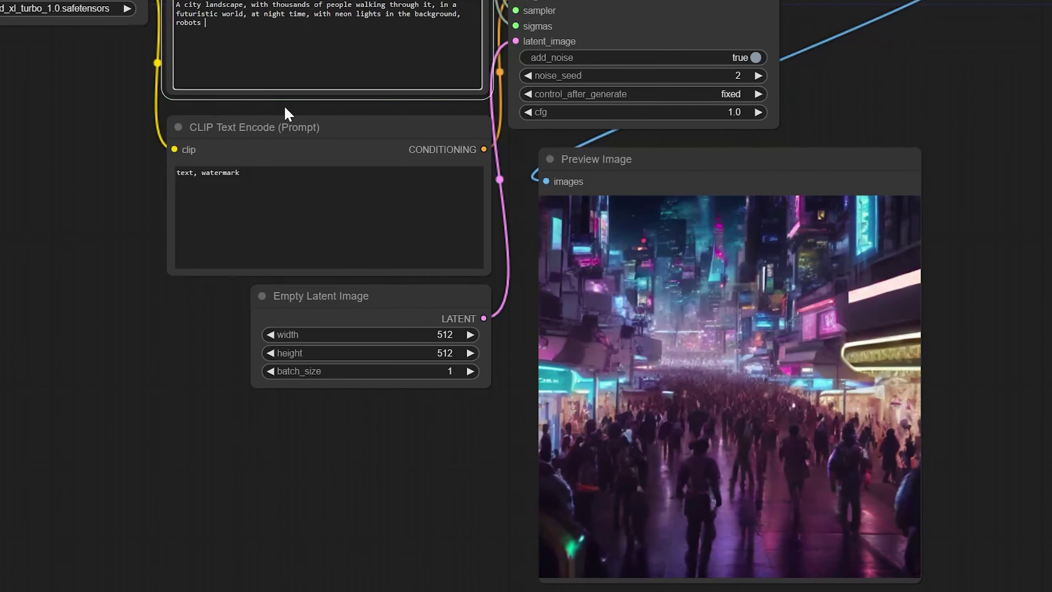
{"action": "type", "text": "amongst the crows"}
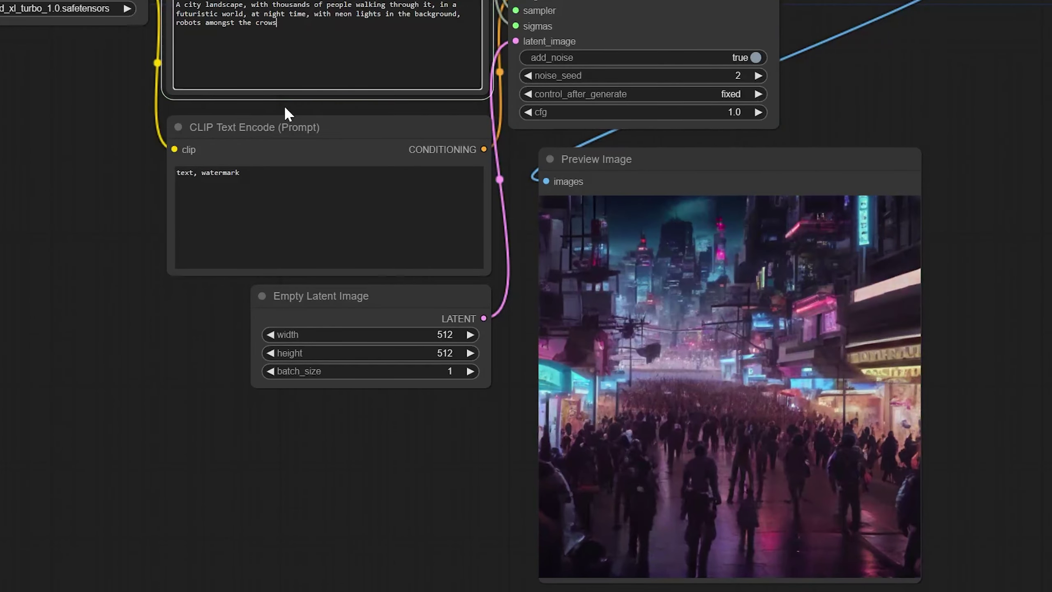
{"action": "key", "text": "BackSpace"}
{"action": "type", "text": "ds of people, and "}
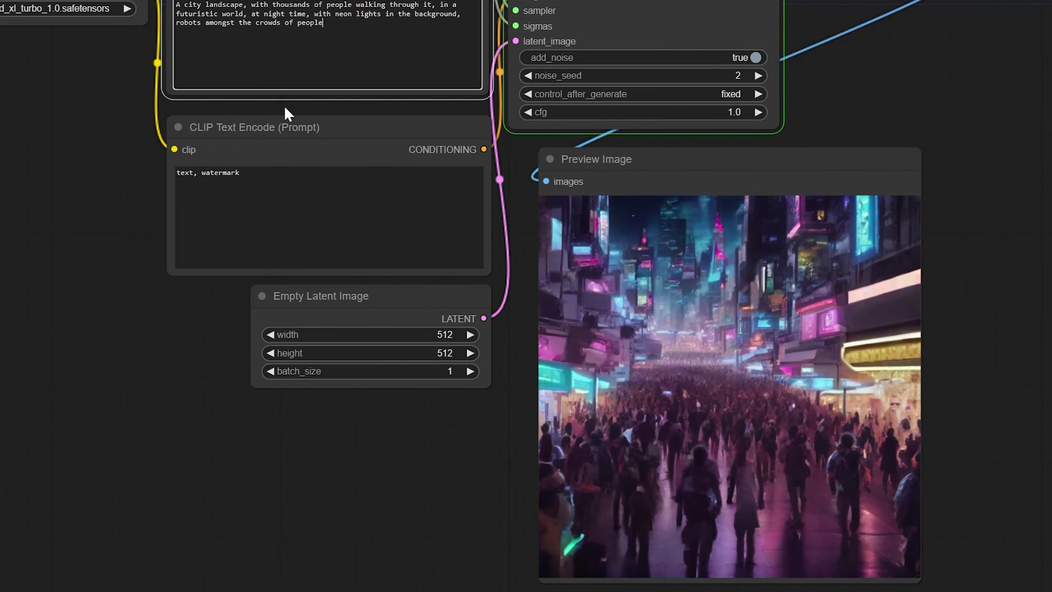
{"action": "type", "text": "flying cars"}
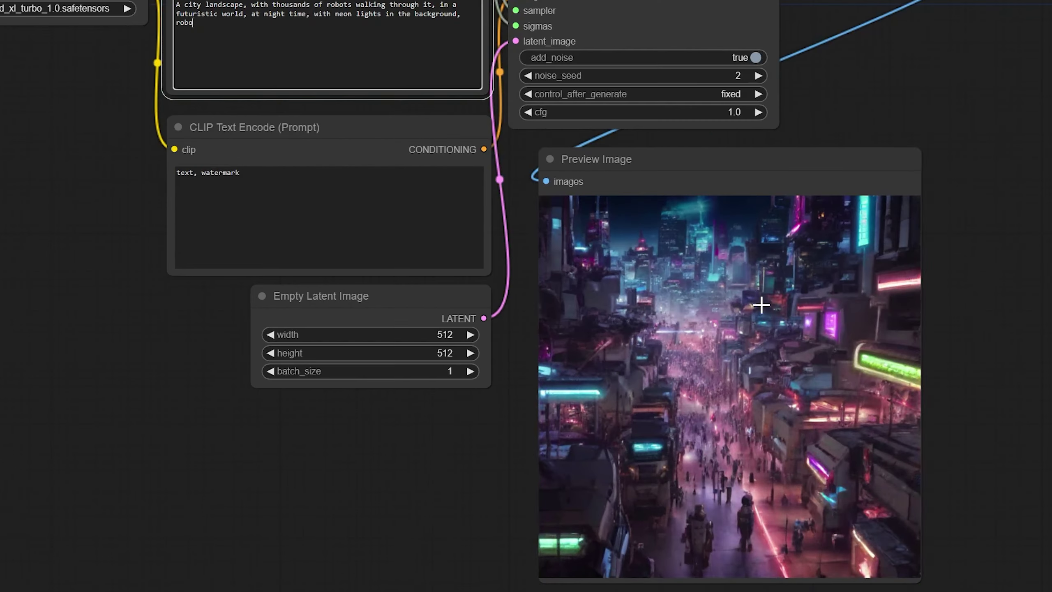
Trim the prompt back to 'A city landscape, with thousands'.
{"action": "key", "text": "BackSpace"}
{"action": "key", "text": "BackSpace"}
{"action": "key", "text": "BackSpace"}
{"action": "key", "text": "BackSpace"}
{"action": "key", "text": "BackSpace"}
{"action": "key", "text": "BackSpace"}
{"action": "key", "text": "BackSpace"}
{"action": "key", "text": "BackSpace"}
{"action": "key", "text": "BackSpace"}
{"action": "key", "text": "BackSpace"}
{"action": "key", "text": "BackSpace"}
{"action": "key", "text": "BackSpace"}
{"action": "key", "text": "BackSpace"}
{"action": "key", "text": "BackSpace"}
{"action": "key", "text": "BackSpace"}
{"action": "key", "text": "BackSpace"}
{"action": "key", "text": "BackSpace"}
{"action": "key", "text": "BackSpace"}
{"action": "key", "text": "BackSpace"}
{"action": "key", "text": "BackSpace"}
{"action": "key", "text": "BackSpace"}
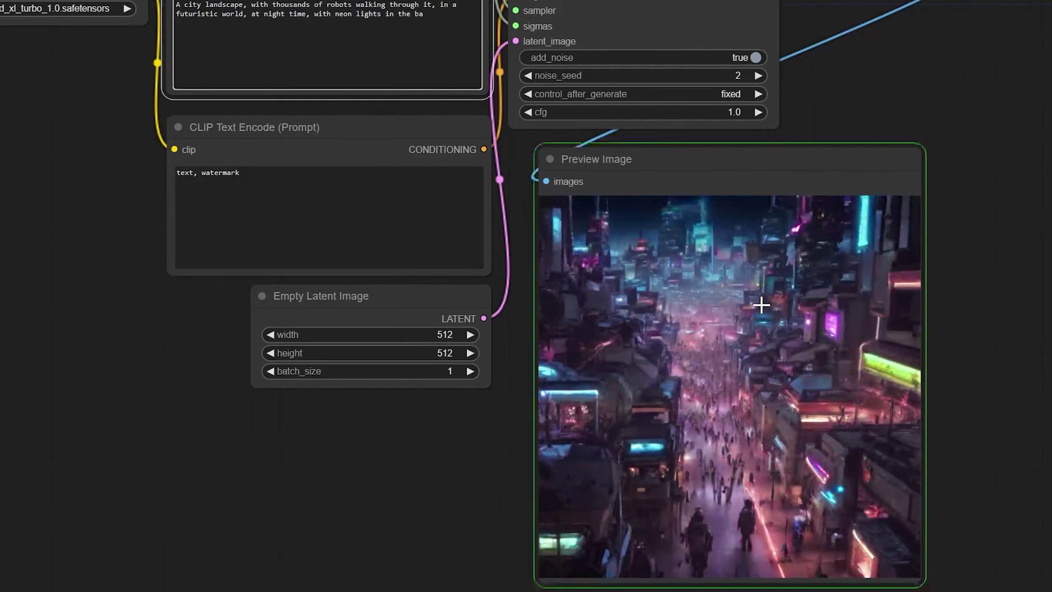
{"action": "key", "text": "BackSpace"}
{"action": "key", "text": "BackSpace"}
{"action": "key", "text": "BackSpace"}
{"action": "key", "text": "BackSpace"}
{"action": "key", "text": "BackSpace"}
{"action": "key", "text": "BackSpace"}
{"action": "key", "text": "BackSpace"}
{"action": "key", "text": "BackSpace"}
{"action": "key", "text": "BackSpace"}
{"action": "key", "text": "BackSpace"}
{"action": "key", "text": "BackSpace"}
{"action": "key", "text": "BackSpace"}
{"action": "key", "text": "BackSpace"}
{"action": "key", "text": "BackSpace"}
{"action": "key", "text": "BackSpace"}
{"action": "key", "text": "BackSpace"}
{"action": "key", "text": "BackSpace"}
{"action": "key", "text": "BackSpace"}
{"action": "key", "text": "BackSpace"}
{"action": "key", "text": "BackSpace"}
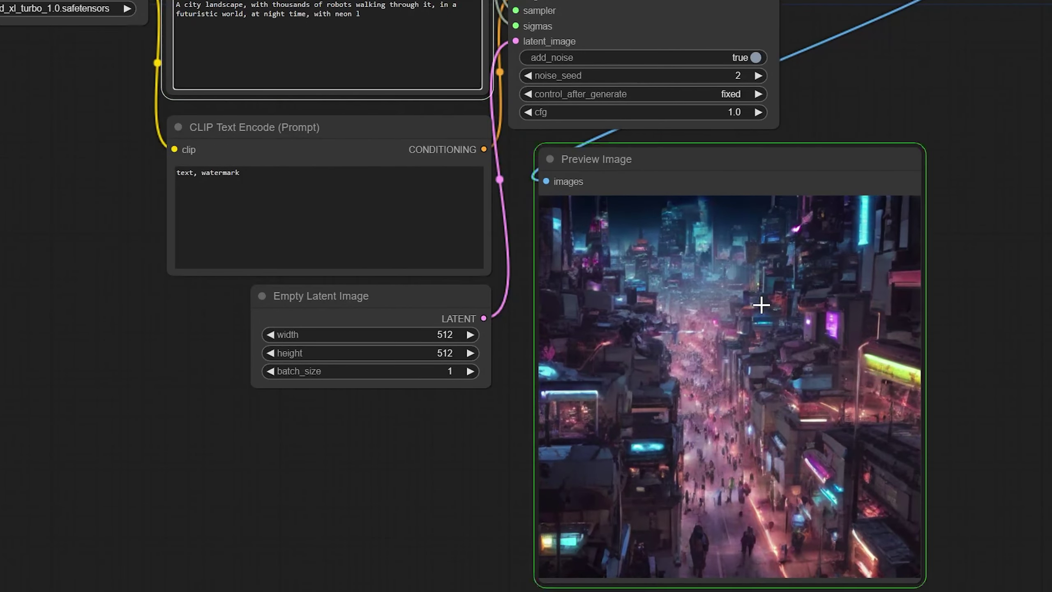
{"action": "key", "text": "BackSpace"}
{"action": "key", "text": "BackSpace"}
{"action": "key", "text": "BackSpace"}
{"action": "key", "text": "BackSpace"}
{"action": "key", "text": "BackSpace"}
{"action": "key", "text": "BackSpace"}
{"action": "key", "text": "BackSpace"}
{"action": "key", "text": "BackSpace"}
{"action": "key", "text": "BackSpace"}
{"action": "key", "text": "BackSpace"}
{"action": "key", "text": "BackSpace"}
{"action": "key", "text": "BackSpace"}
{"action": "key", "text": "BackSpace"}
{"action": "key", "text": "BackSpace"}
{"action": "key", "text": "BackSpace"}
{"action": "key", "text": "BackSpace"}
{"action": "key", "text": "BackSpace"}
{"action": "key", "text": "BackSpace"}
{"action": "key", "text": "BackSpace"}
{"action": "key", "text": "BackSpace"}
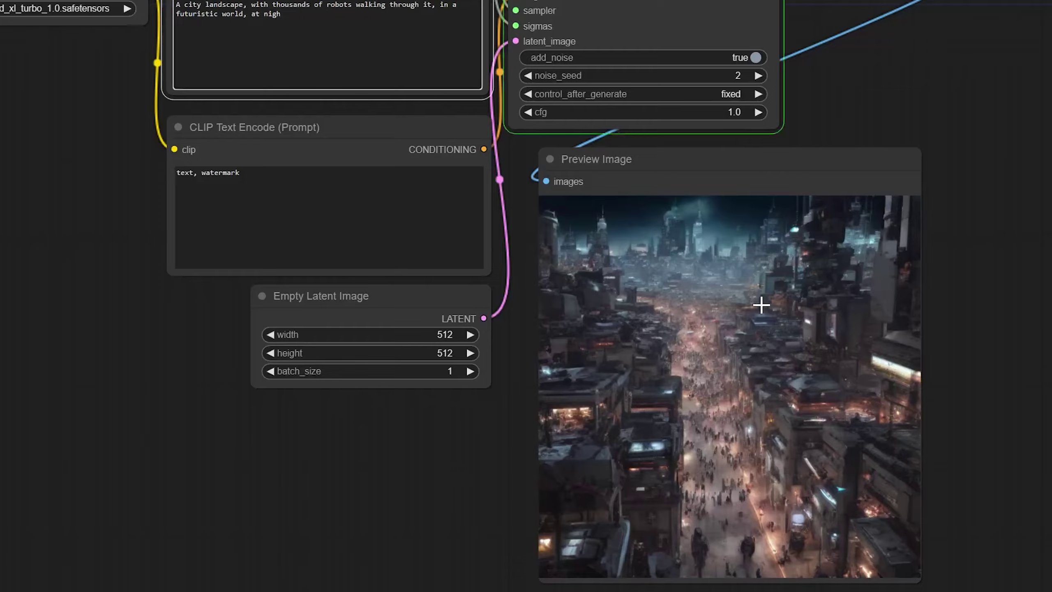
{"action": "key", "text": "BackSpace"}
{"action": "key", "text": "BackSpace"}
{"action": "key", "text": "BackSpace"}
{"action": "key", "text": "BackSpace"}
{"action": "key", "text": "BackSpace"}
{"action": "key", "text": "BackSpace"}
{"action": "key", "text": "BackSpace"}
{"action": "key", "text": "BackSpace"}
{"action": "key", "text": "BackSpace"}
{"action": "key", "text": "BackSpace"}
{"action": "key", "text": "BackSpace"}
{"action": "key", "text": "BackSpace"}
{"action": "key", "text": "BackSpace"}
{"action": "key", "text": "BackSpace"}
{"action": "key", "text": "BackSpace"}
{"action": "key", "text": "BackSpace"}
{"action": "key", "text": "BackSpace"}
{"action": "key", "text": "BackSpace"}
{"action": "key", "text": "BackSpace"}
{"action": "key", "text": "BackSpace"}
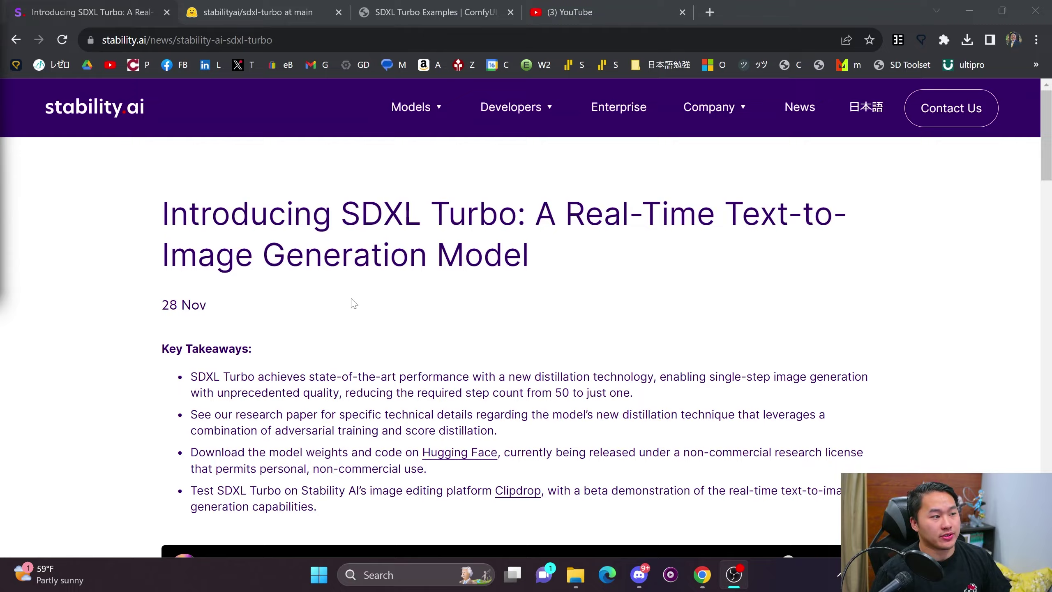
Scroll the SDXL Turbo announcement down to its Clipdrop and Commercial Applications sections.
{"action": "scroll", "coordinate": [108, 260], "scroll_direction": "down", "scroll_amount": 10}
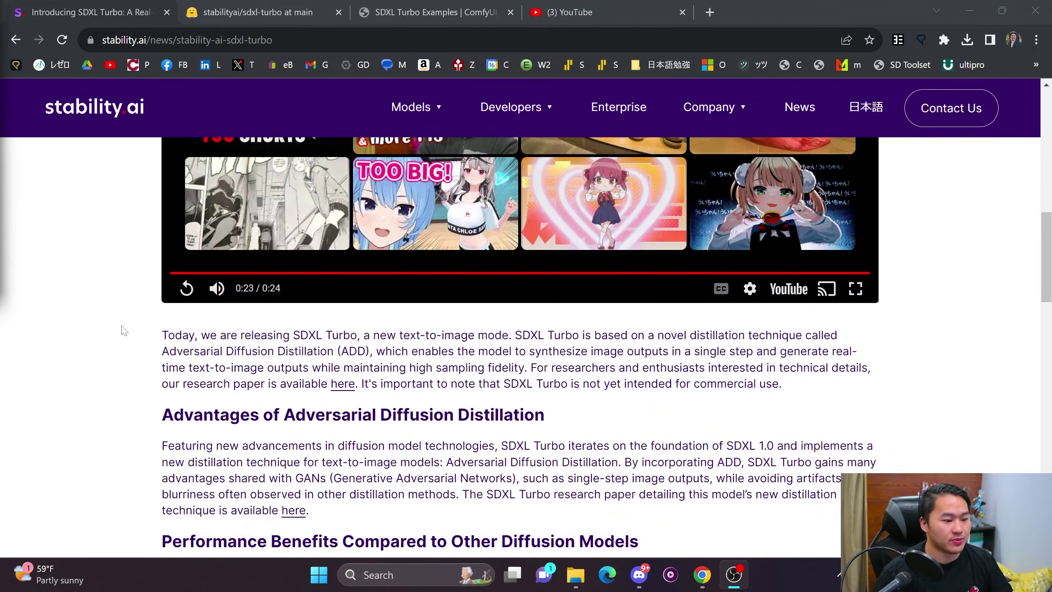
{"action": "scroll", "coordinate": [124, 331], "scroll_direction": "down", "scroll_amount": 3}
{"action": "left_click_drag", "start_coordinate": [120, 524], "coordinate": [118, 365]}
{"action": "left_click", "coordinate": [118, 341]}
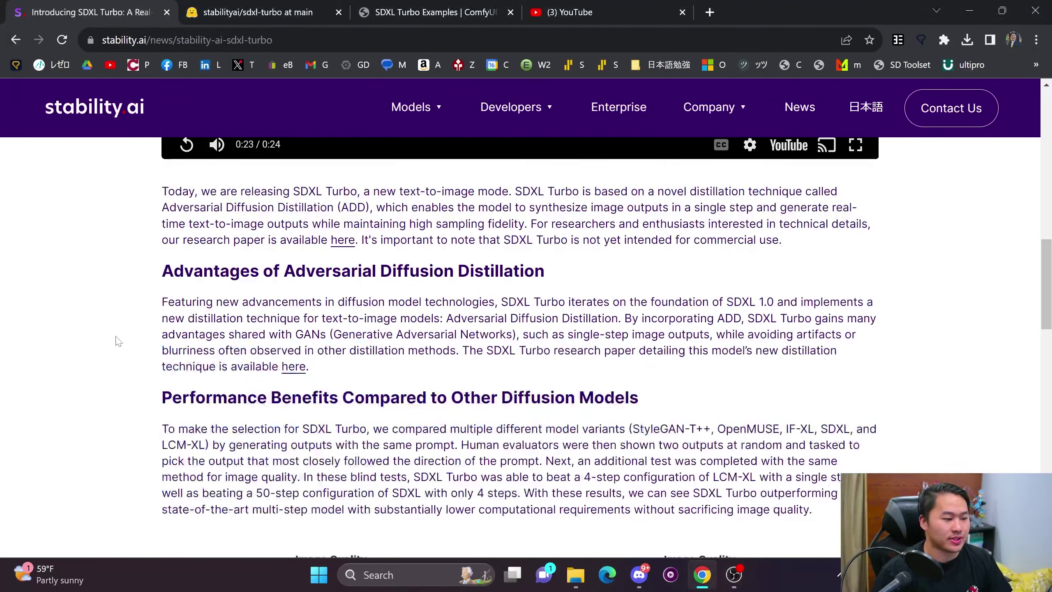
{"action": "scroll", "coordinate": [117, 340], "scroll_direction": "down", "scroll_amount": 15}
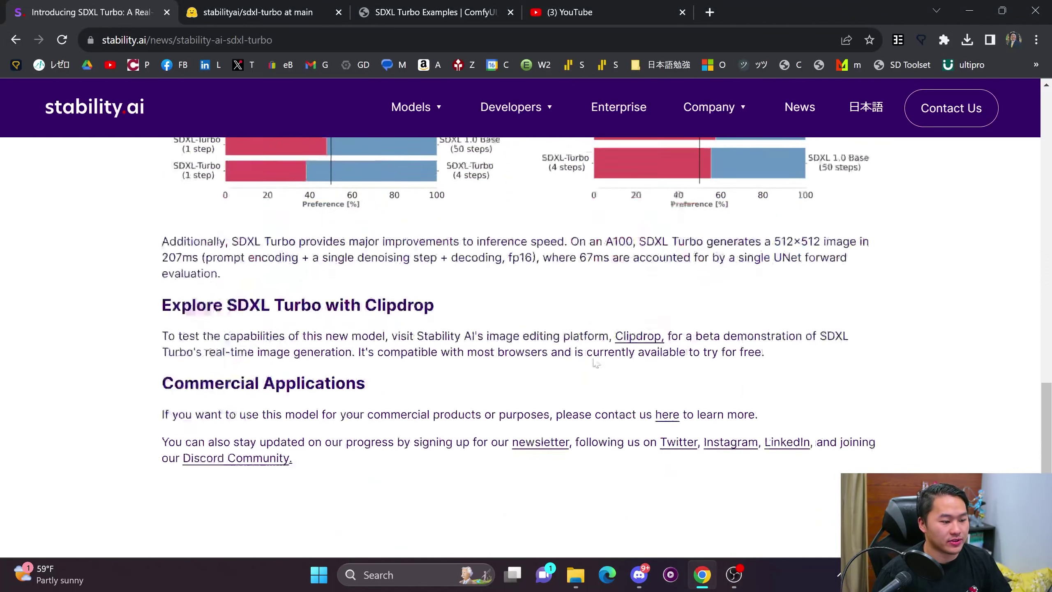
{"action": "scroll", "coordinate": [595, 363], "scroll_direction": "down", "scroll_amount": 1}
Review the Hugging Face sdxl-turbo file list, then switch to the SDXL Turbo Examples page.
{"action": "left_click", "coordinate": [260, 17]}
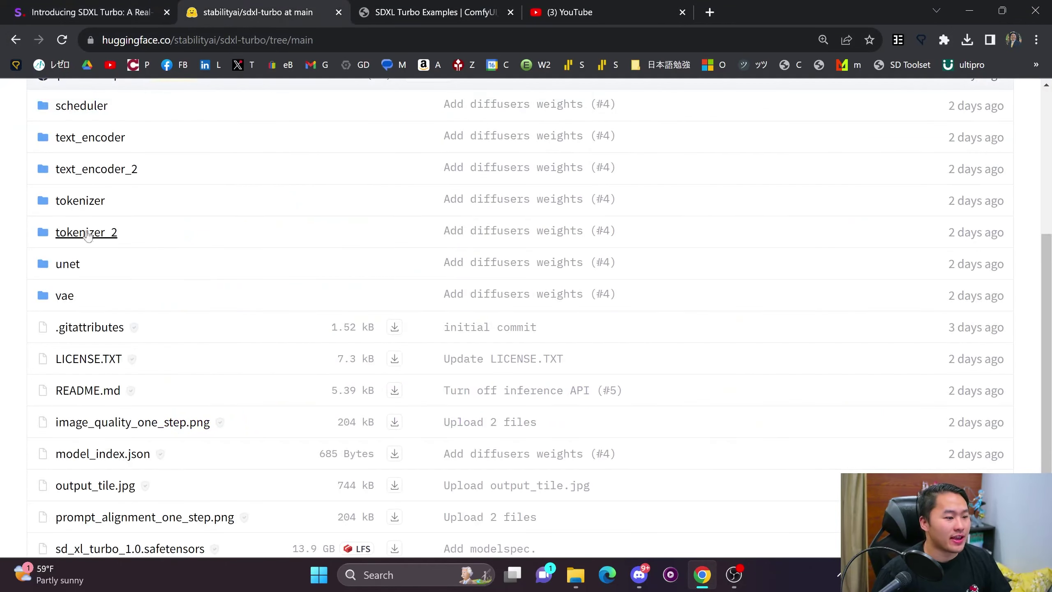
{"action": "scroll", "coordinate": [294, 335], "scroll_direction": "down", "scroll_amount": 3}
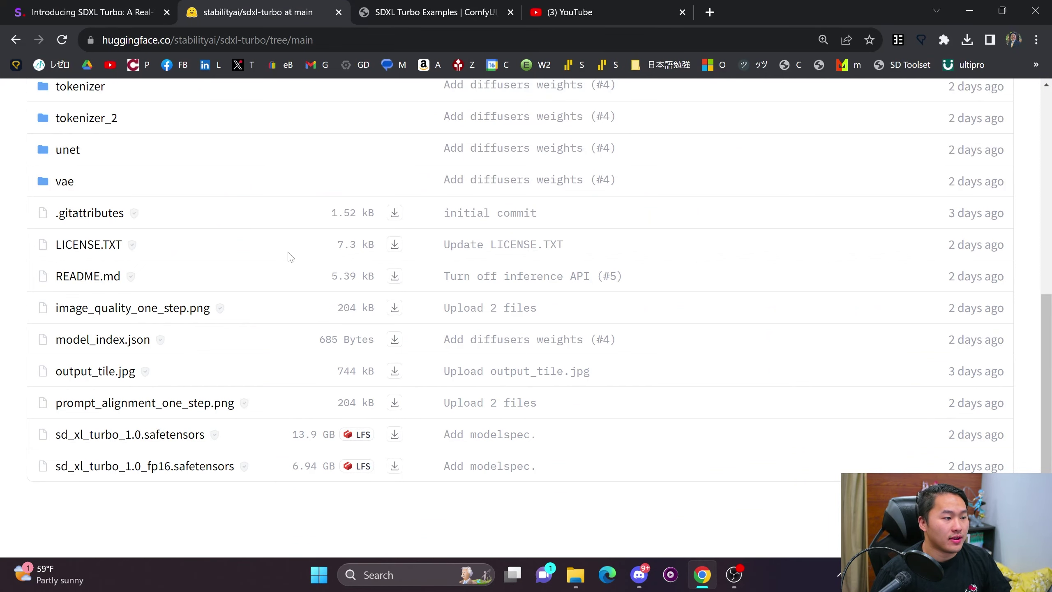
{"action": "scroll", "coordinate": [290, 256], "scroll_direction": "up", "scroll_amount": 10}
{"action": "left_click", "coordinate": [442, 17]}
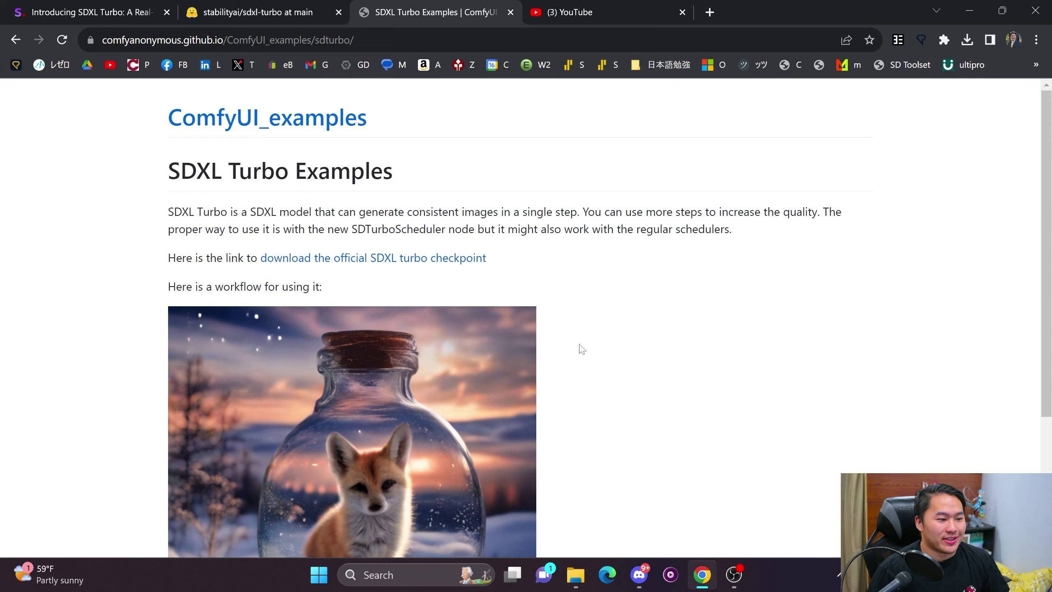
Scroll to the fox-in-a-bottle workflow image and navigate File Explorer to the ComfyUI folder.
{"action": "scroll", "coordinate": [587, 298], "scroll_direction": "down", "scroll_amount": 3}
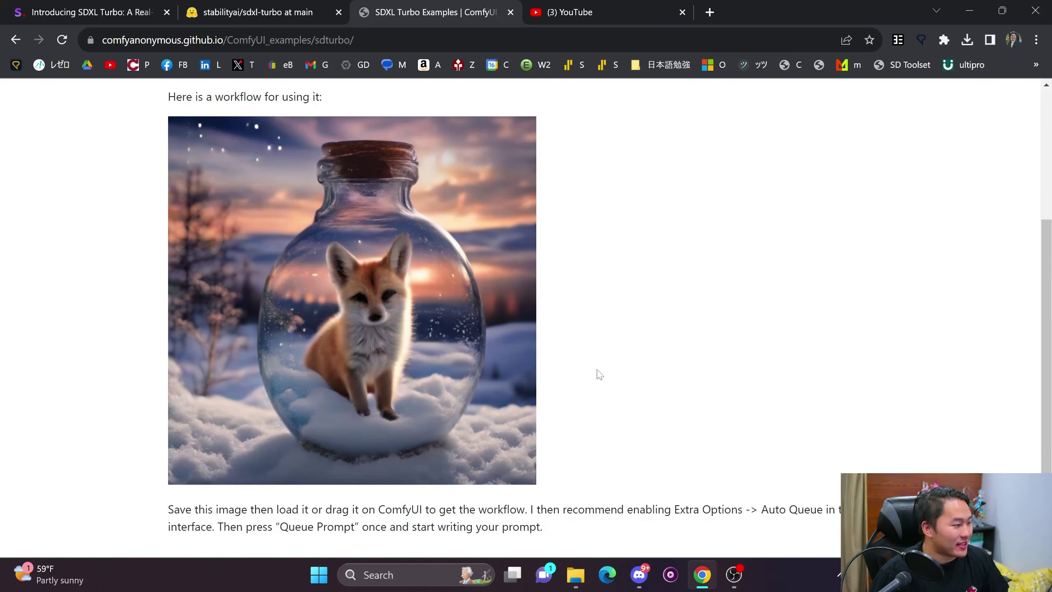
{"action": "key", "text": "super+e"}
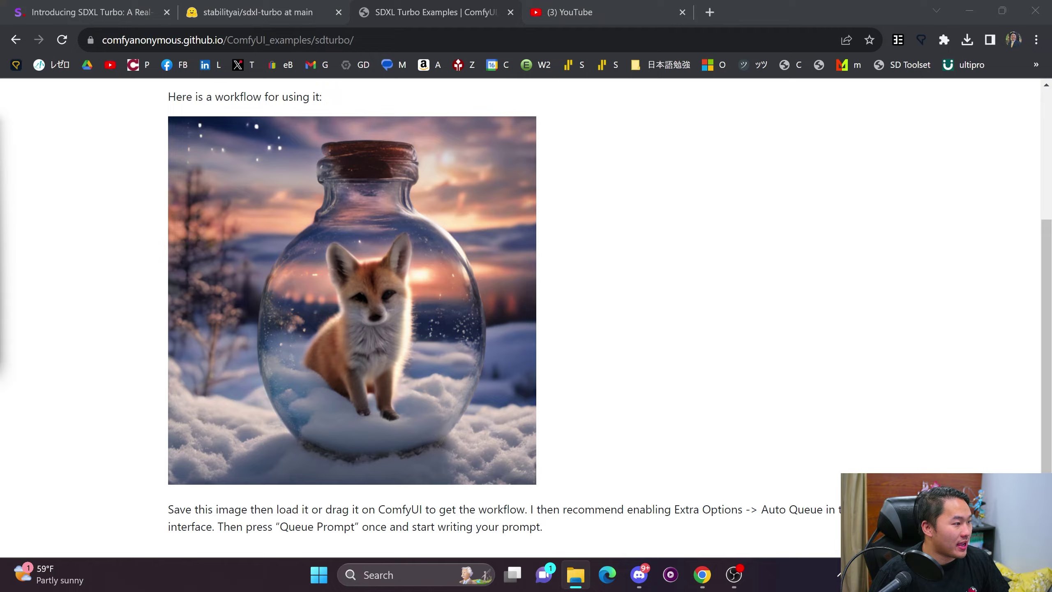
{"action": "left_click_drag", "start_coordinate": [1, 124], "coordinate": [624, 67]}
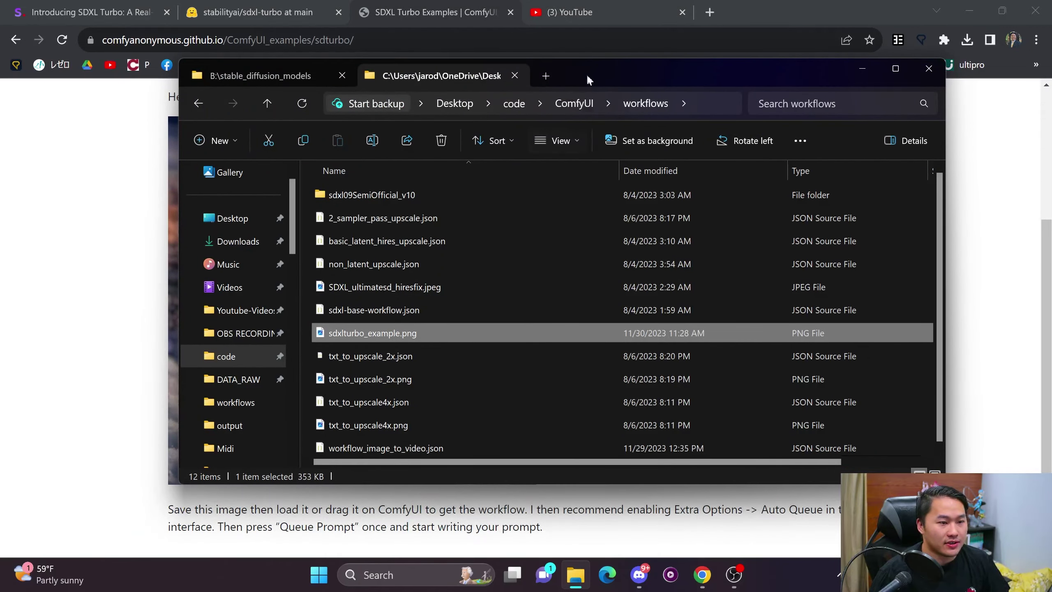
{"action": "left_click", "coordinate": [577, 102]}
Run web-launch.bat to open ComfyUI at 127.0.0.1:8188, then return to the examples page.
{"action": "scroll", "coordinate": [538, 268], "scroll_direction": "down", "scroll_amount": 5}
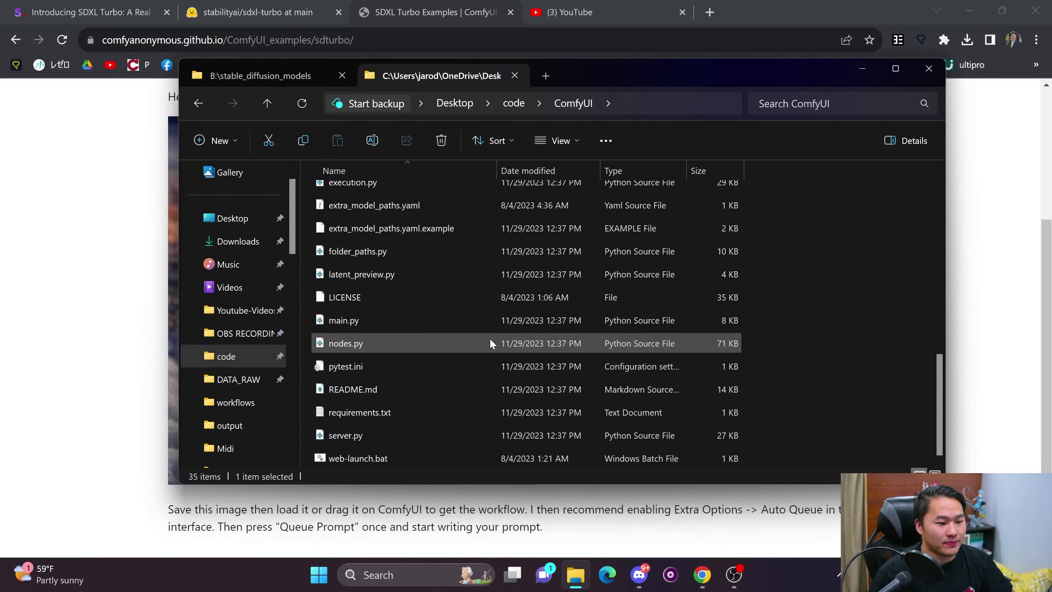
{"action": "left_click", "coordinate": [418, 459]}
{"action": "double_click", "coordinate": [418, 459]}
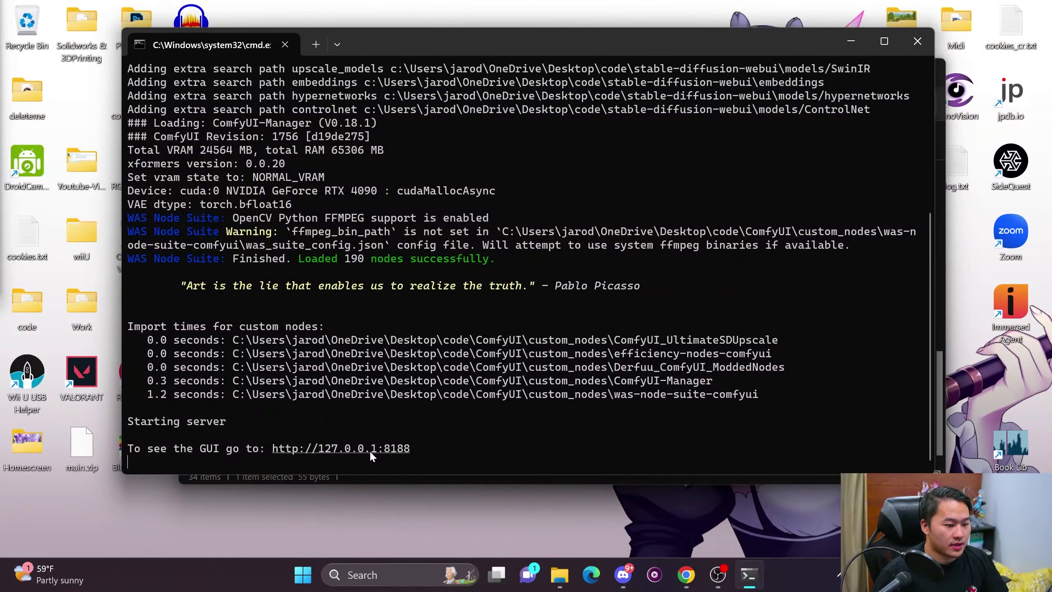
{"action": "left_click", "coordinate": [370, 447], "text": "ctrl"}
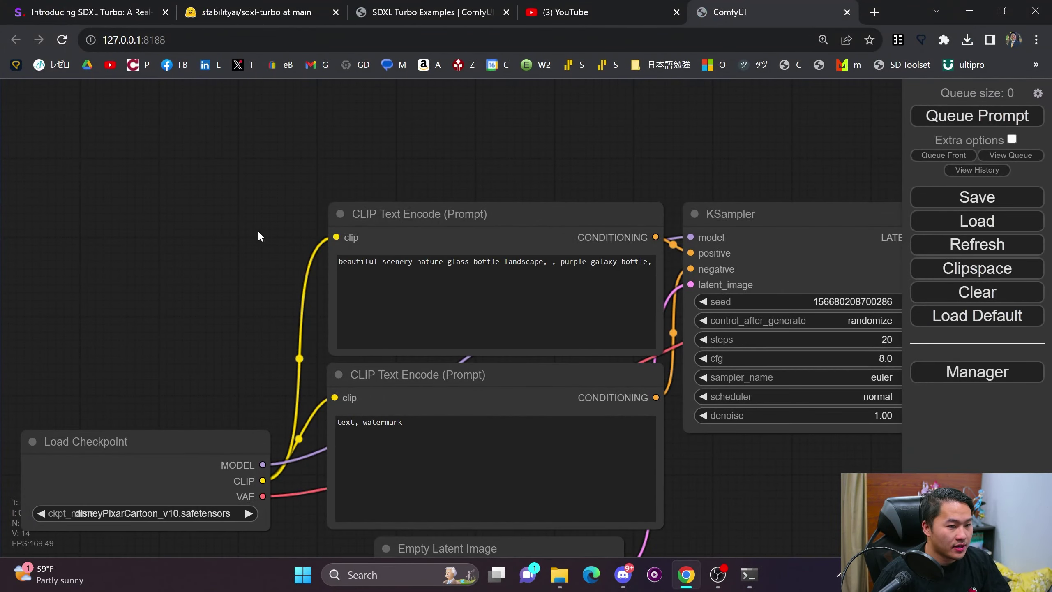
{"action": "left_click", "coordinate": [414, 12]}
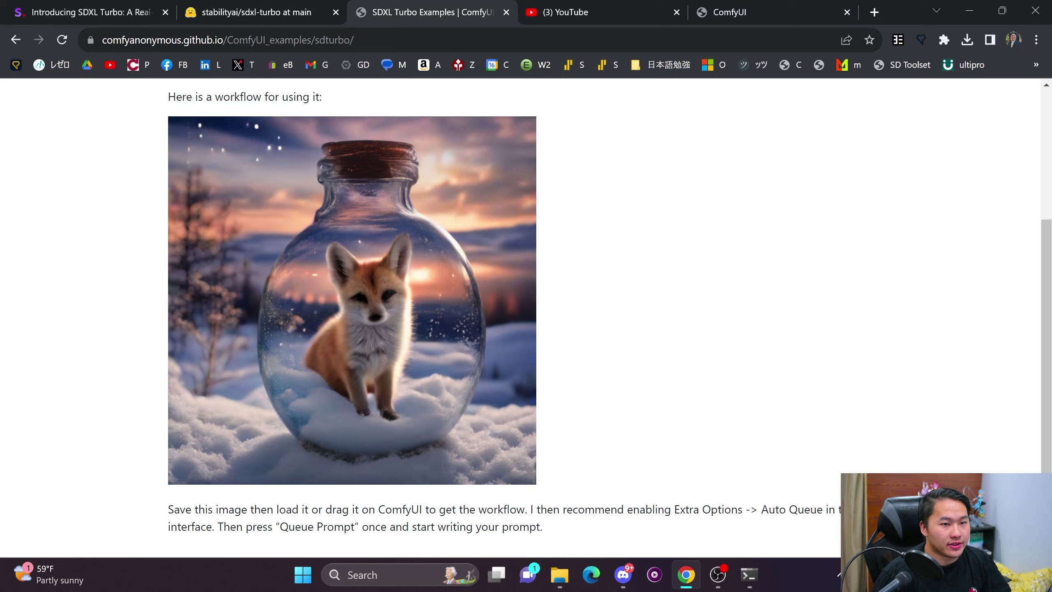
Load the SDXL Turbo workflow by dragging sdxlturbo_example.png onto the ComfyUI canvas.
{"action": "left_click", "coordinate": [751, 13]}
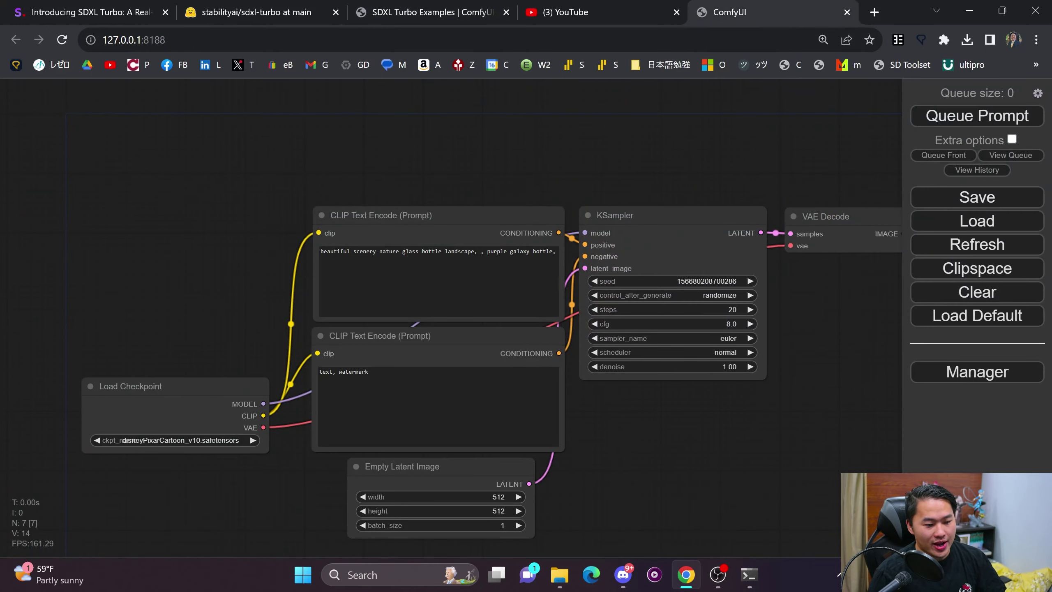
{"action": "left_click", "coordinate": [559, 576]}
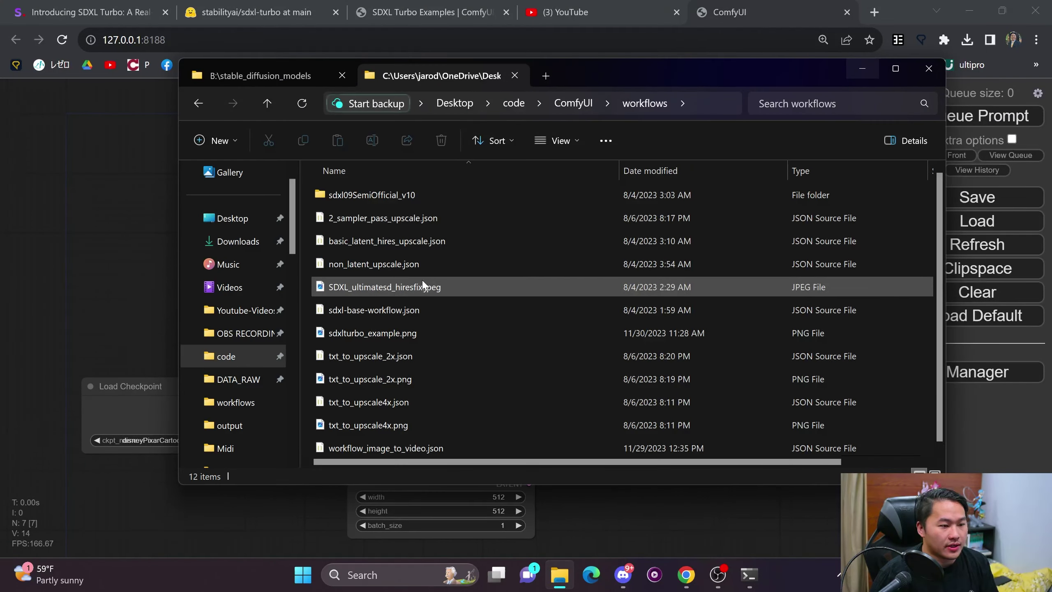
{"action": "left_click", "coordinate": [419, 290]}
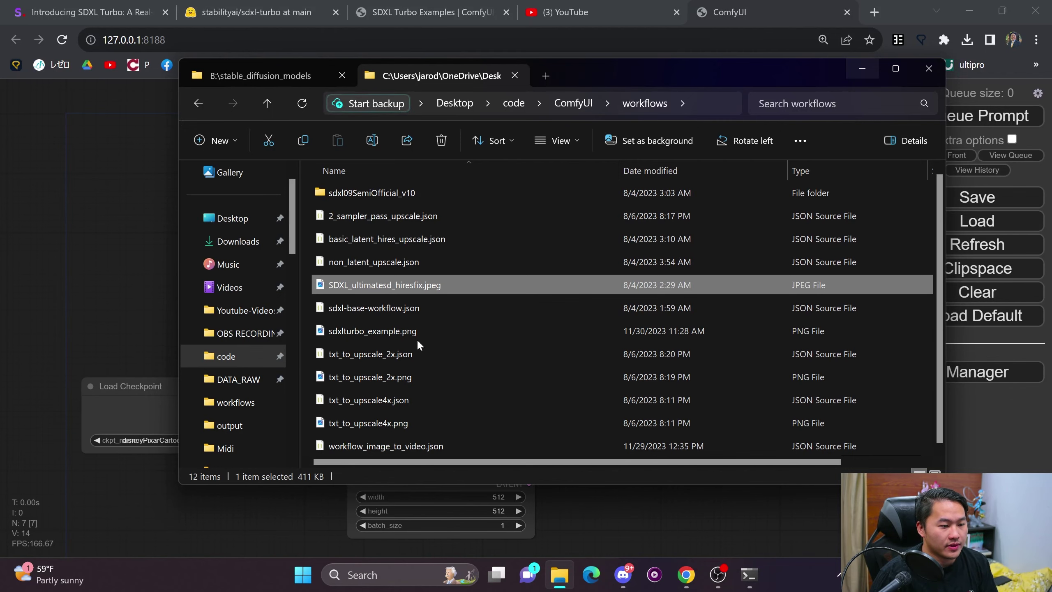
{"action": "left_click", "coordinate": [443, 335]}
{"action": "left_click_drag", "start_coordinate": [443, 334], "coordinate": [80, 227]}
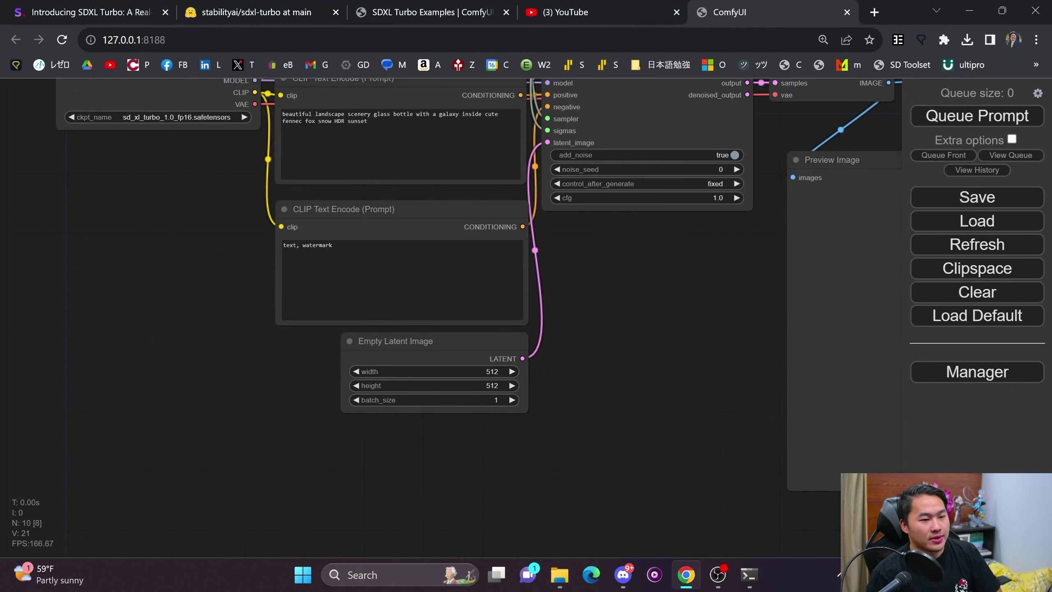
{"action": "scroll", "coordinate": [576, 301], "scroll_direction": "down", "scroll_amount": 5}
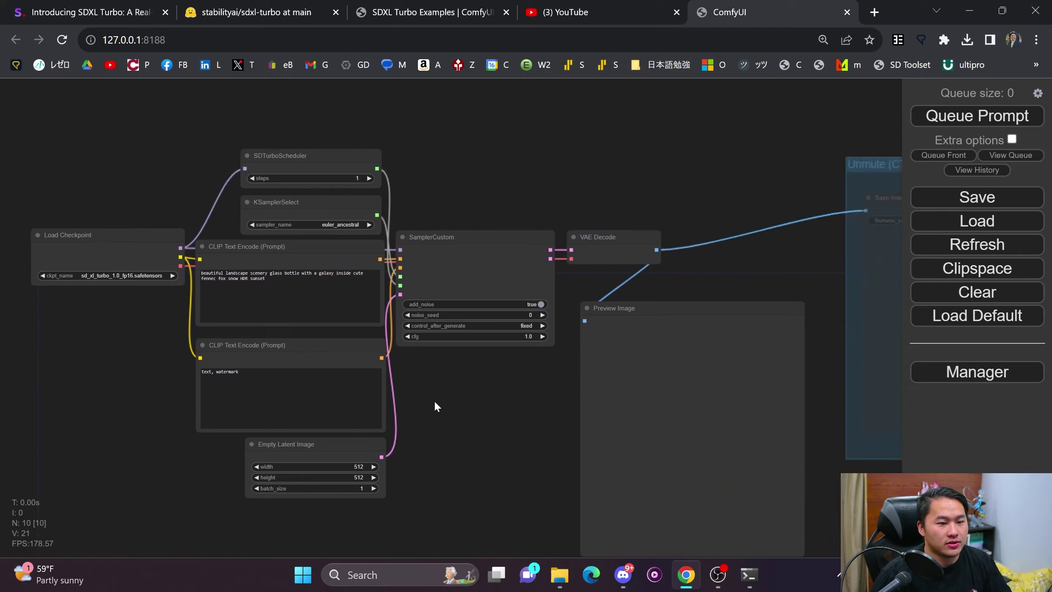
{"action": "scroll", "coordinate": [435, 404], "scroll_direction": "down", "scroll_amount": 1}
{"action": "left_click_drag", "start_coordinate": [435, 404], "coordinate": [364, 369]}
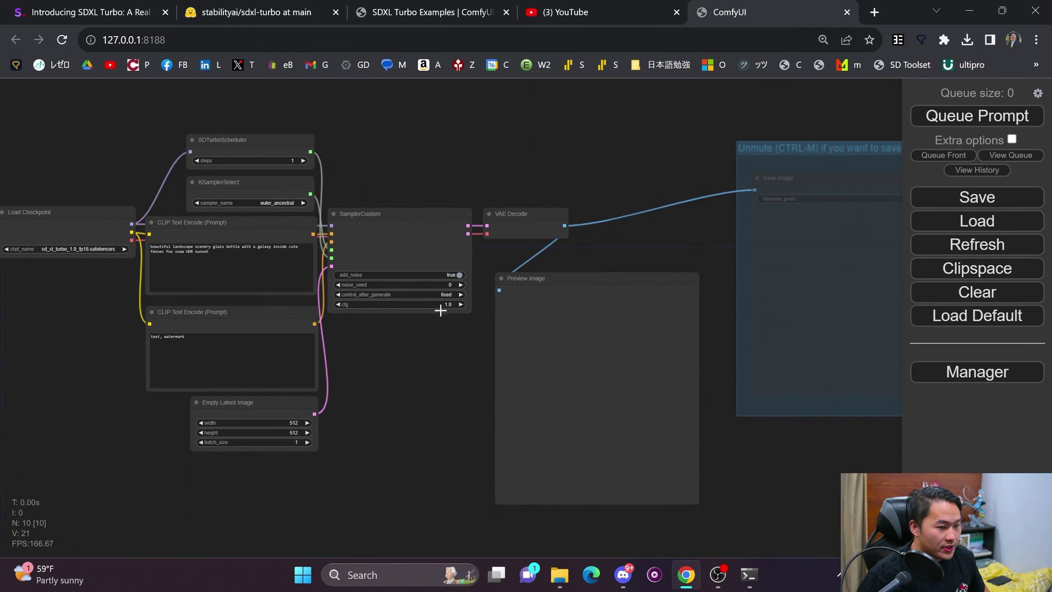
Queue the workflow to generate the fennec fox in a glass bottle on snow.
{"action": "left_click", "coordinate": [971, 118]}
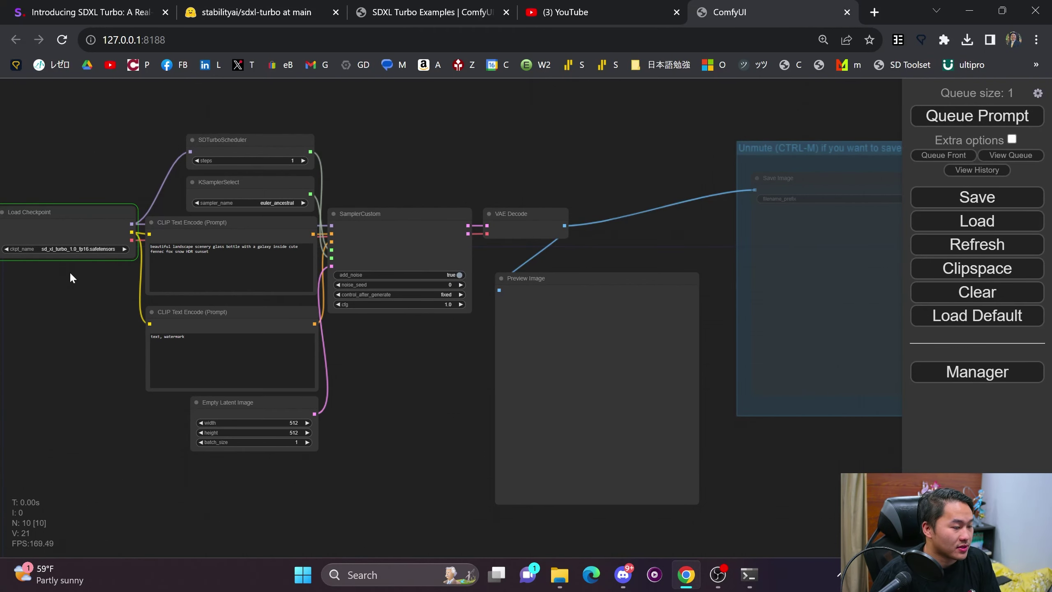
{"action": "scroll", "coordinate": [54, 257], "scroll_direction": "up", "scroll_amount": 4}
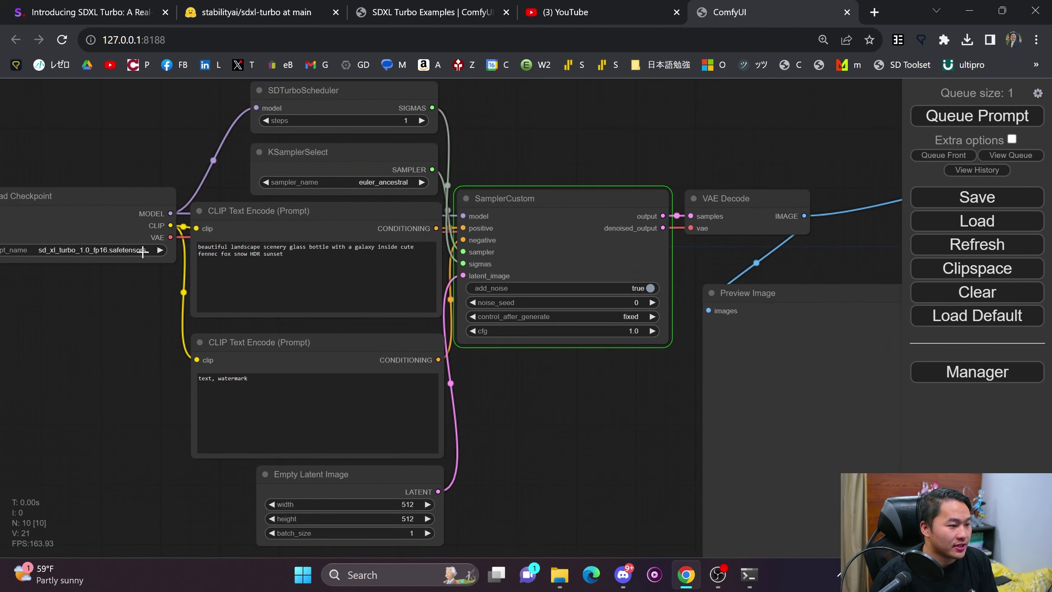
{"action": "scroll", "coordinate": [582, 414], "scroll_direction": "down", "scroll_amount": 2}
{"action": "left_click_drag", "start_coordinate": [582, 414], "coordinate": [471, 399]}
{"action": "scroll", "coordinate": [497, 412], "scroll_direction": "down", "scroll_amount": 1}
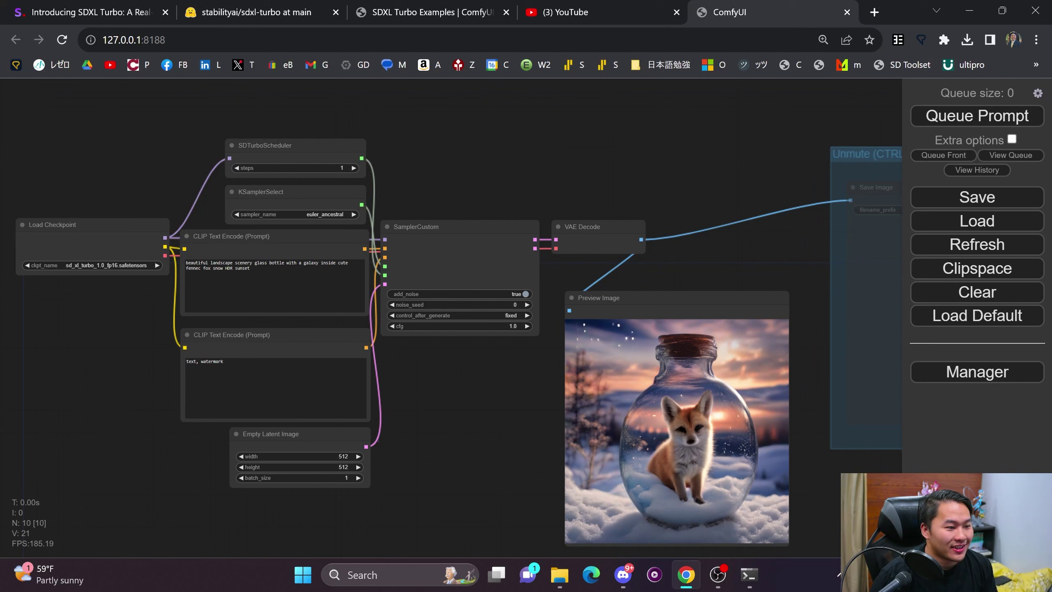
Replace 'sunset' at the end of the positive prompt with 'night time'.
{"action": "left_click", "coordinate": [251, 268]}
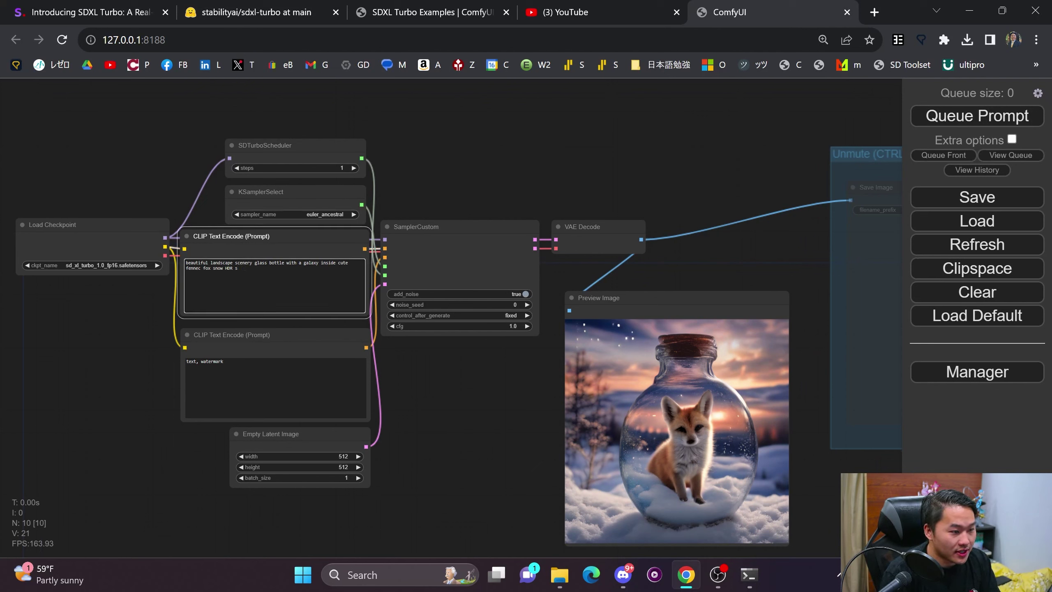
{"action": "key", "text": "BackSpace"}
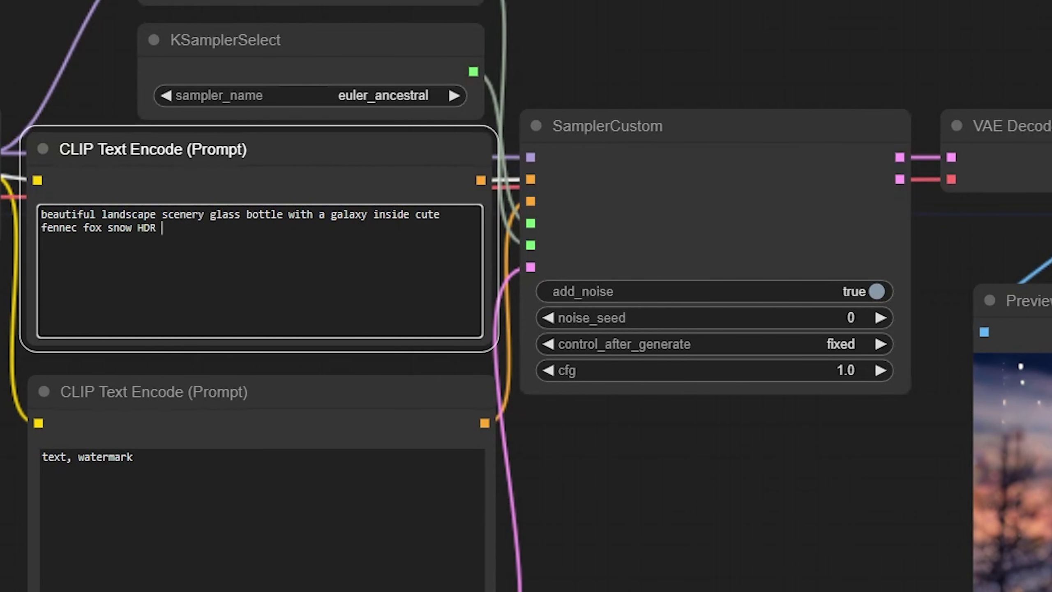
{"action": "type", "text": "night nig"}
{"action": "key", "text": "BackSpace"}
{"action": "key", "text": "BackSpace"}
{"action": "key", "text": "BackSpace"}
{"action": "type", "text": "time"}
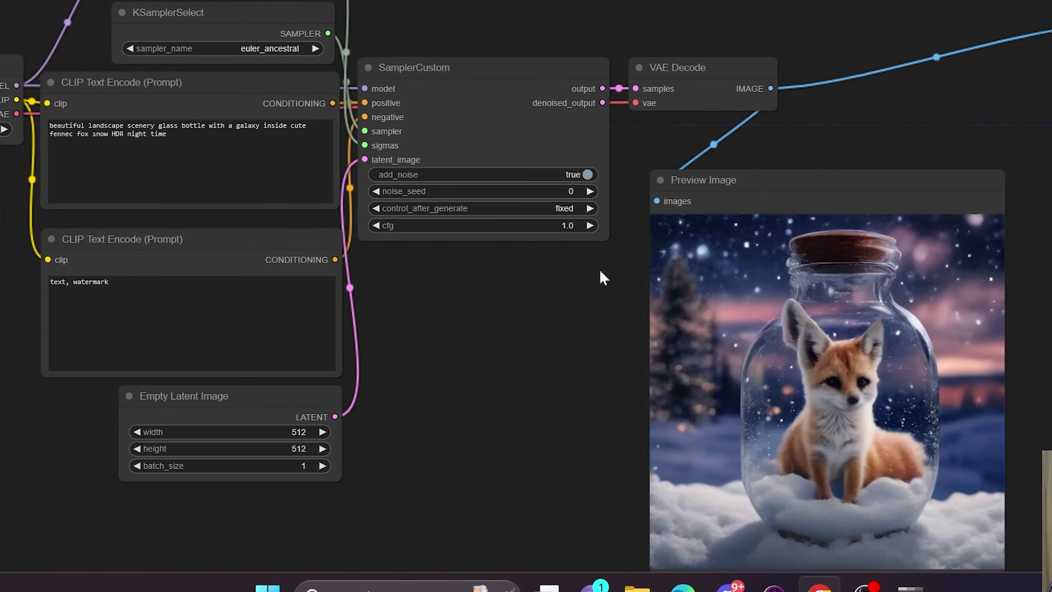
Move the Preview Image node below the SamplerCustom node.
{"action": "left_click_drag", "start_coordinate": [775, 181], "coordinate": [490, 260]}
{"action": "scroll", "coordinate": [639, 301], "scroll_direction": "up", "scroll_amount": 5}
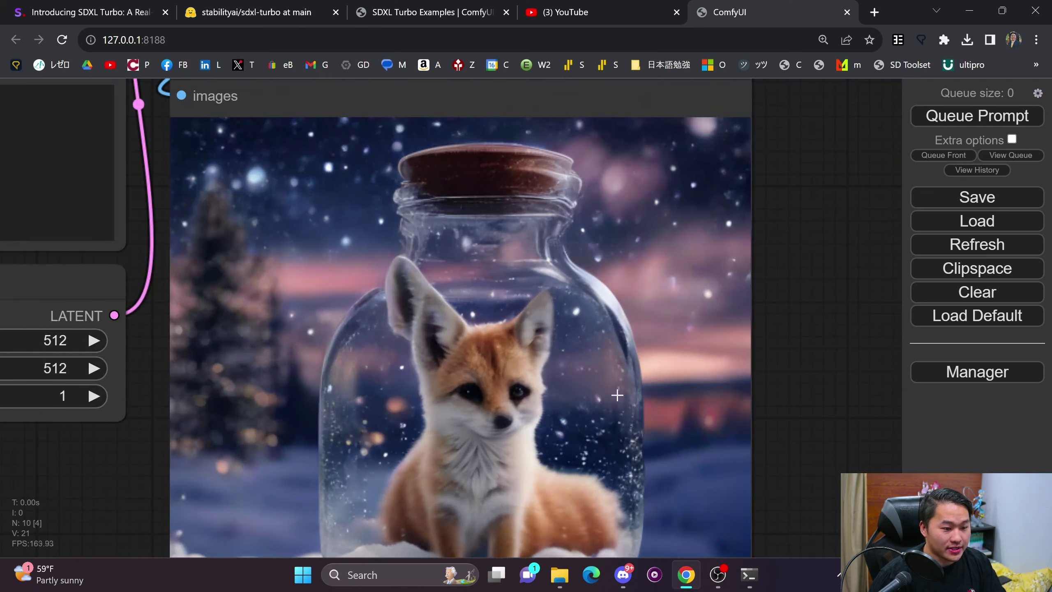
{"action": "scroll", "coordinate": [489, 365], "scroll_direction": "up", "scroll_amount": 2}
{"action": "scroll", "coordinate": [489, 365], "scroll_direction": "down", "scroll_amount": 8}
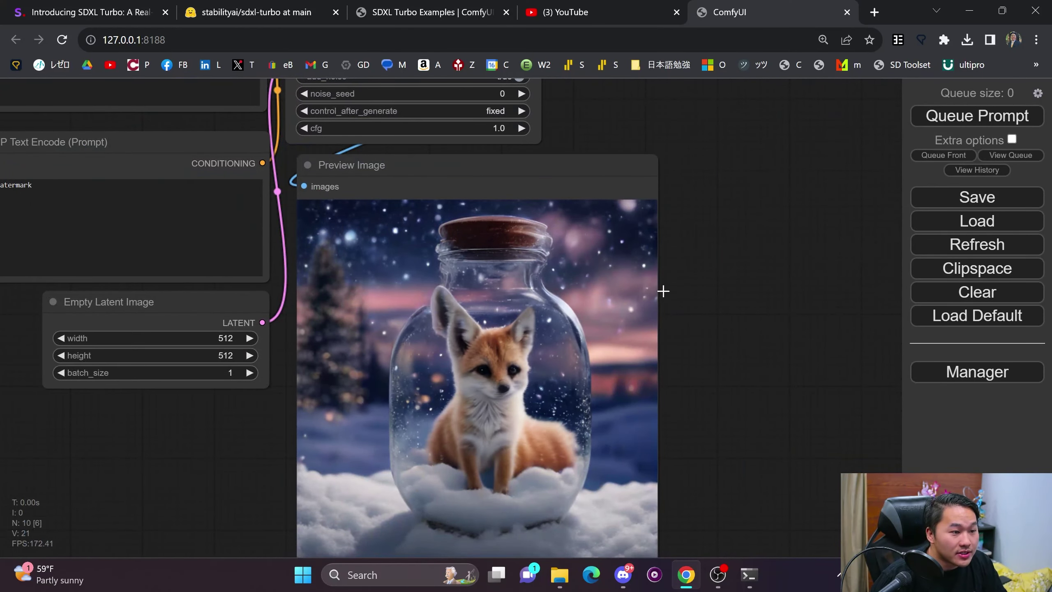
{"action": "scroll", "coordinate": [680, 308], "scroll_direction": "down", "scroll_amount": 3}
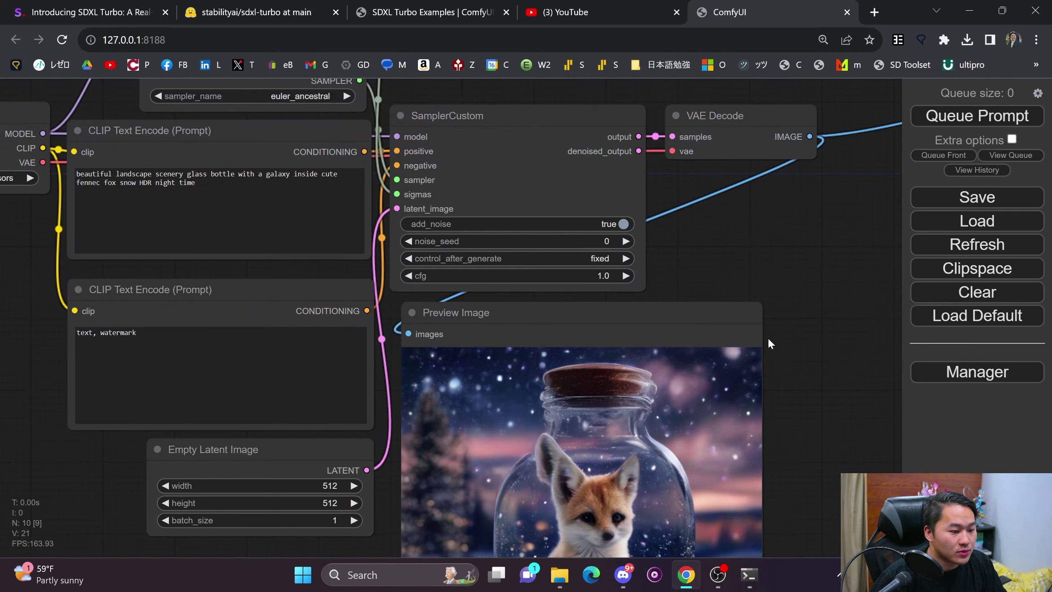
{"action": "scroll", "coordinate": [767, 338], "scroll_direction": "down", "scroll_amount": 1}
Enter 1024 for both width and height in the Empty Latent Image node.
{"action": "left_click_drag", "start_coordinate": [803, 433], "coordinate": [705, 339]}
{"action": "scroll", "coordinate": [703, 315], "scroll_direction": "down", "scroll_amount": 1}
{"action": "left_click", "coordinate": [338, 381]}
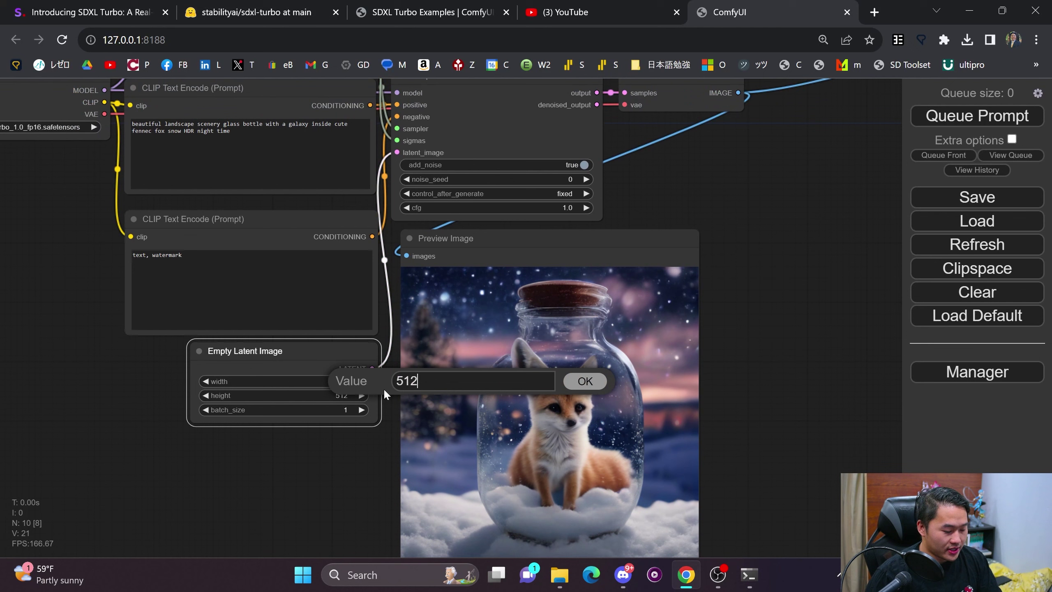
{"action": "type", "text": "5"}
{"action": "key", "text": "BackSpace"}
{"action": "type", "text": "1024"}
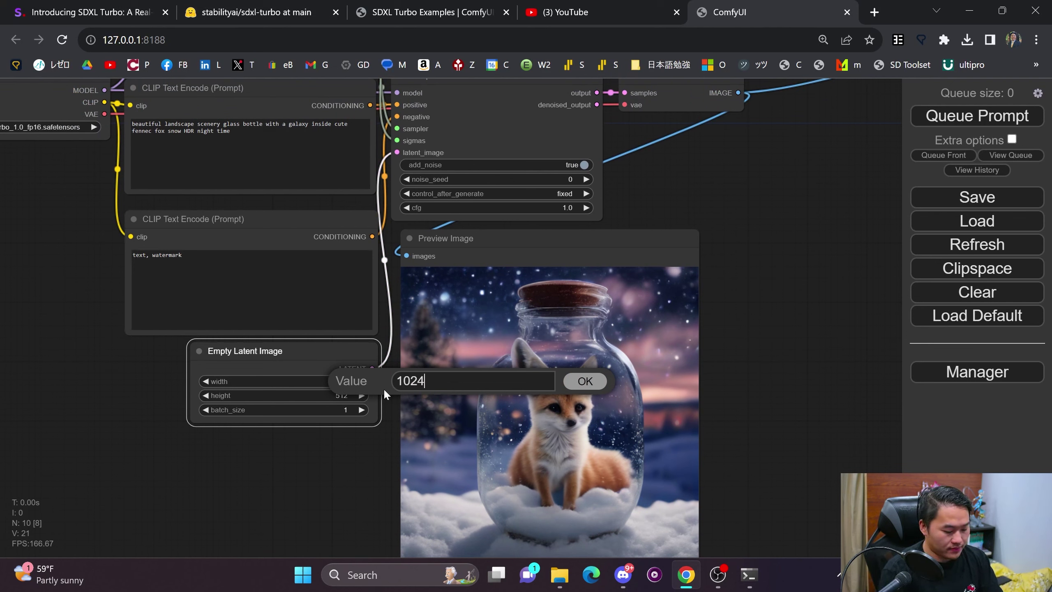
{"action": "key", "text": "Return"}
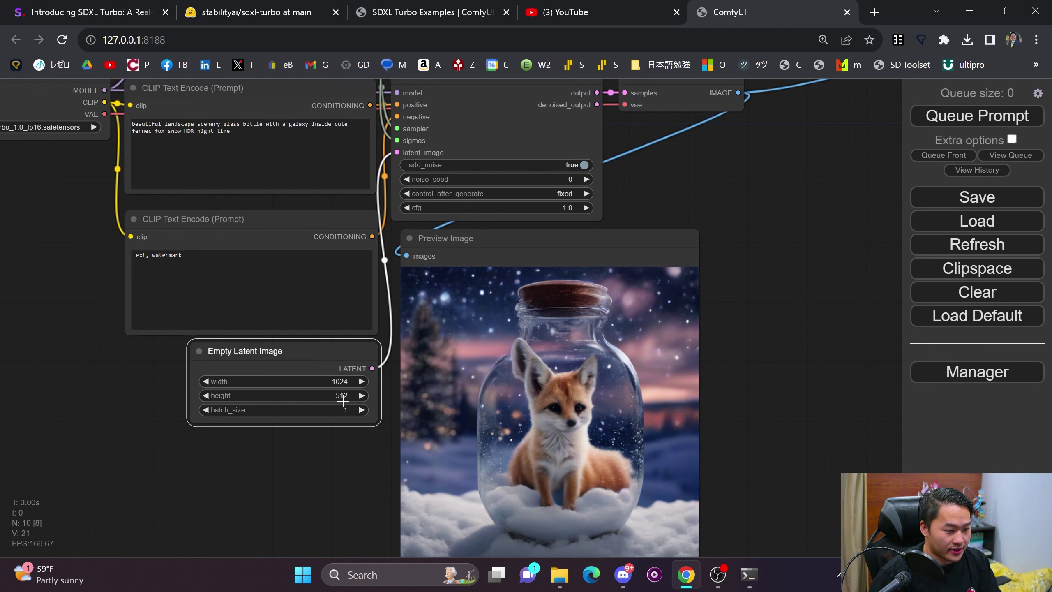
{"action": "left_click", "coordinate": [338, 395]}
{"action": "type", "text": "1024"}
{"action": "key", "text": "Return"}
{"action": "scroll", "coordinate": [621, 415], "scroll_direction": "up", "scroll_amount": 7}
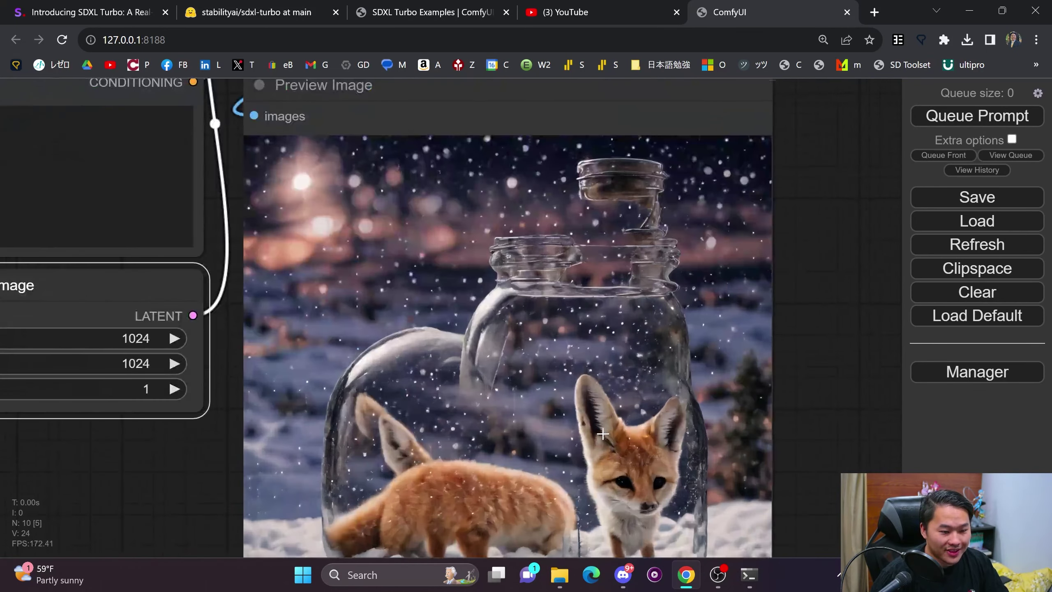
{"action": "scroll", "coordinate": [640, 391], "scroll_direction": "down", "scroll_amount": 4}
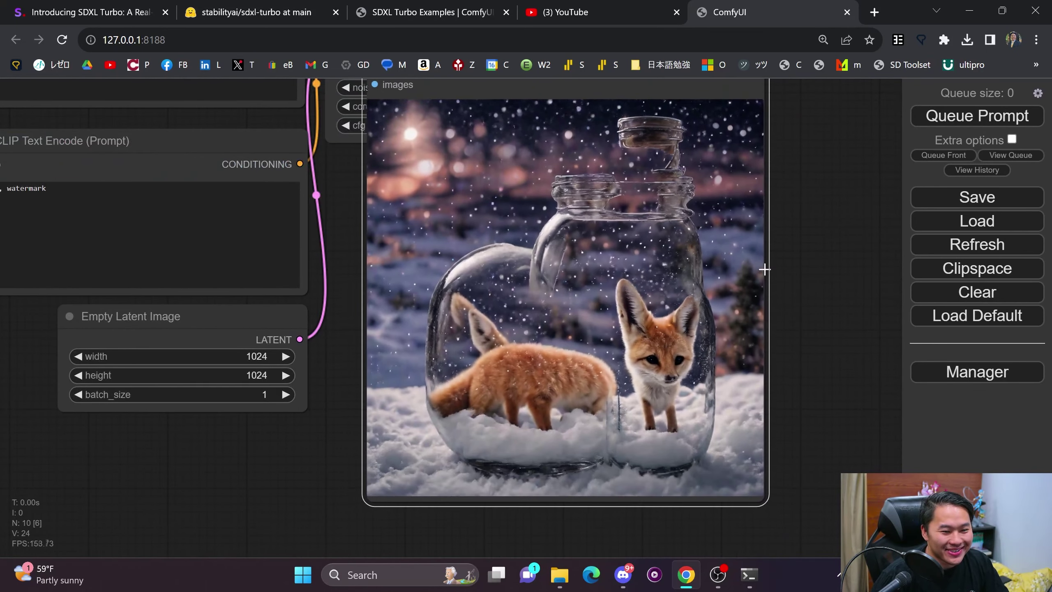
{"action": "scroll", "coordinate": [754, 265], "scroll_direction": "down", "scroll_amount": 2}
{"action": "scroll", "coordinate": [787, 306], "scroll_direction": "down", "scroll_amount": 2}
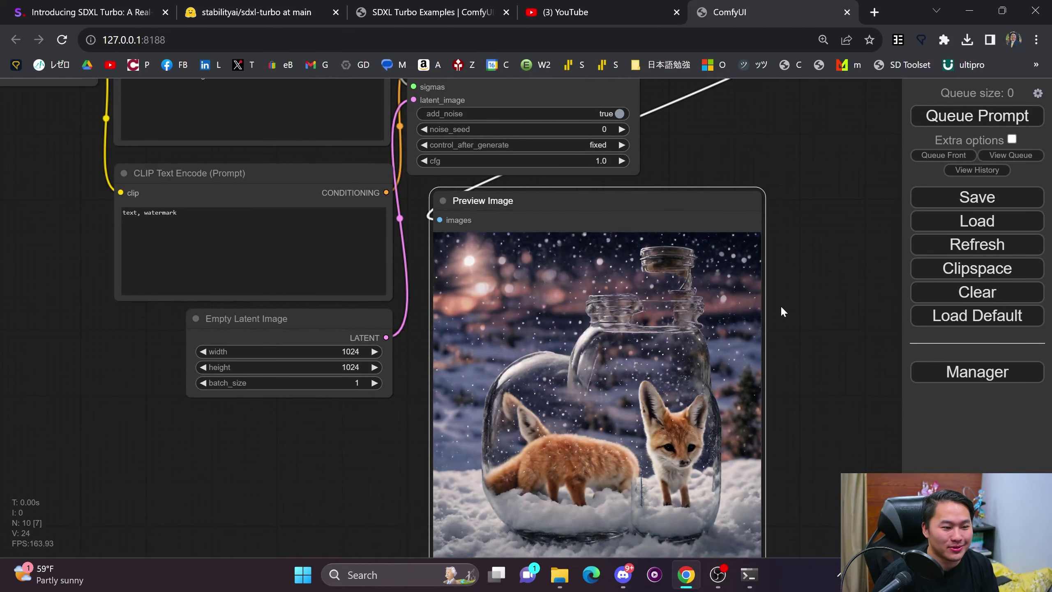
Reset the latent width and height to 512 and queue a new image.
{"action": "left_click", "coordinate": [253, 410]}
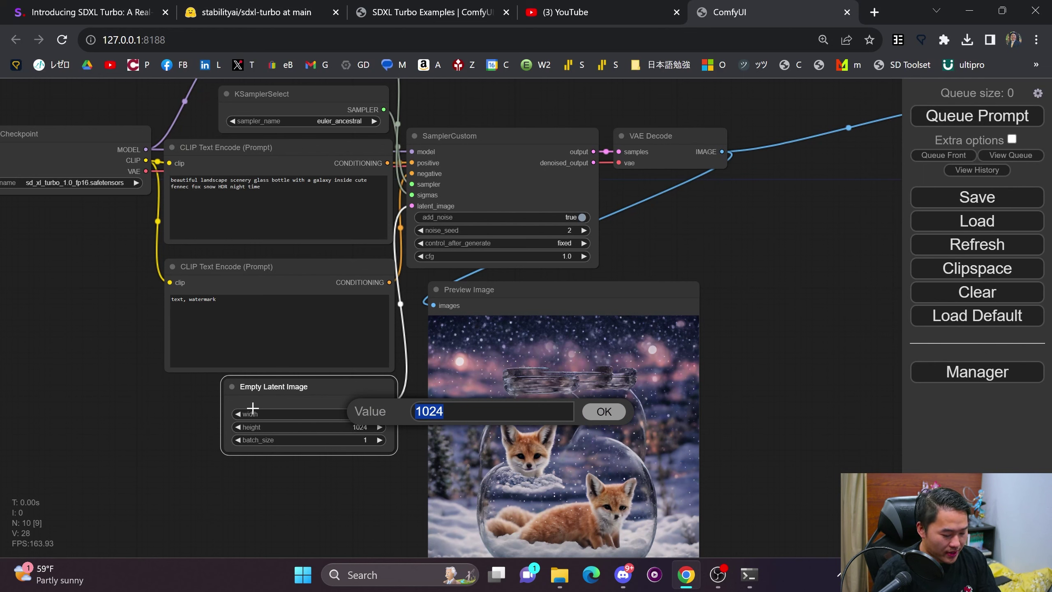
{"action": "type", "text": "512"}
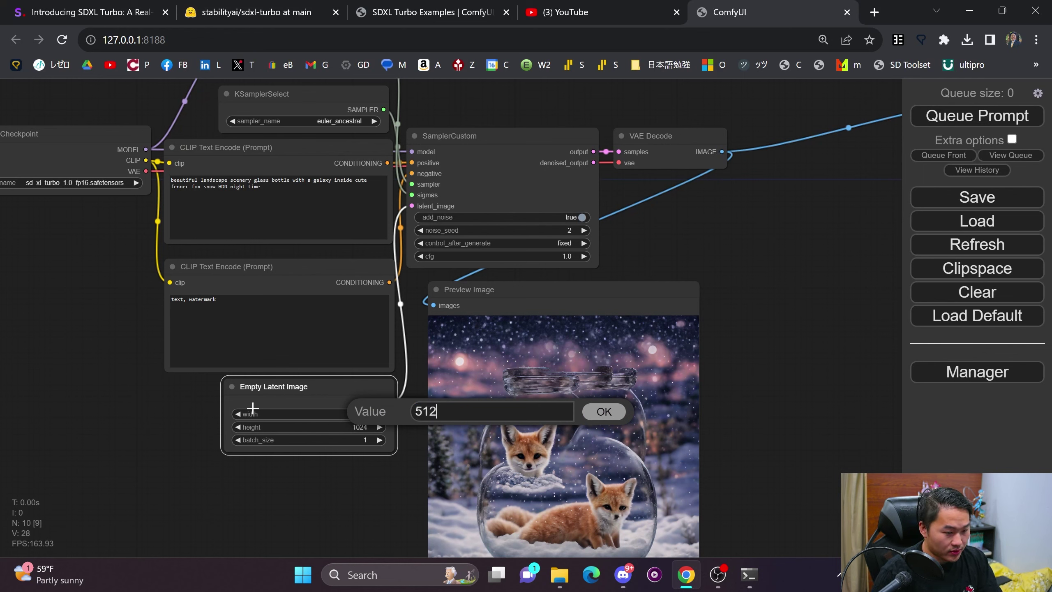
{"action": "key", "text": "Return"}
{"action": "left_click", "coordinate": [362, 432]}
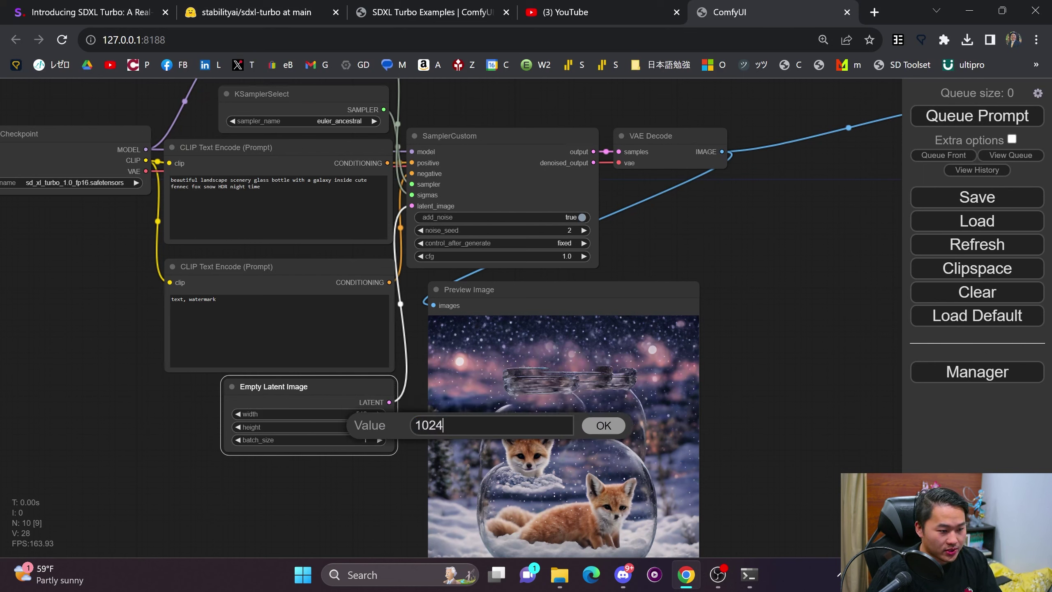
{"action": "type", "text": "51"}
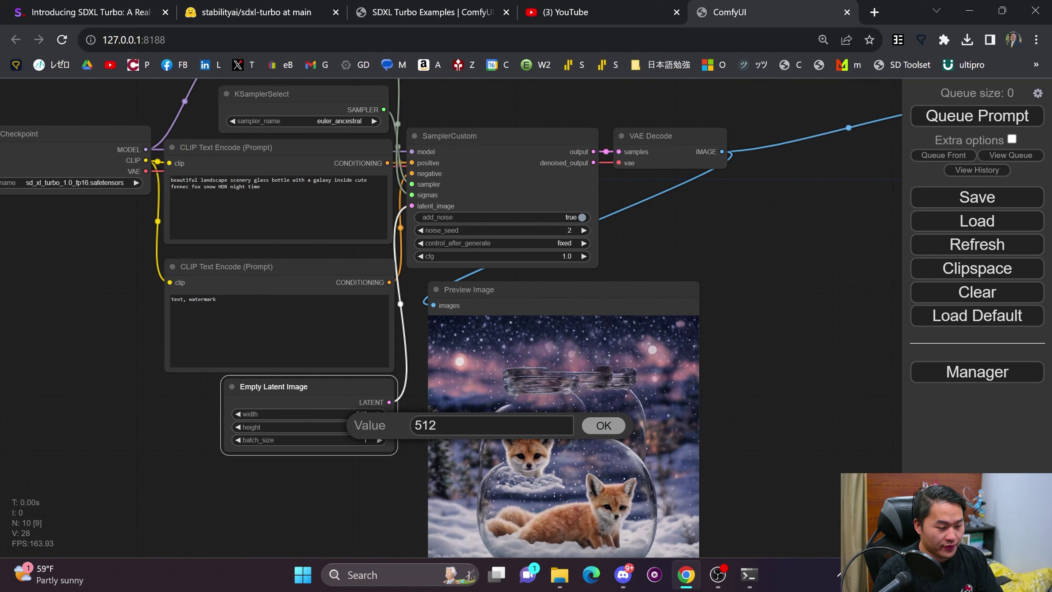
{"action": "type", "text": "2"}
{"action": "left_click", "coordinate": [606, 431]}
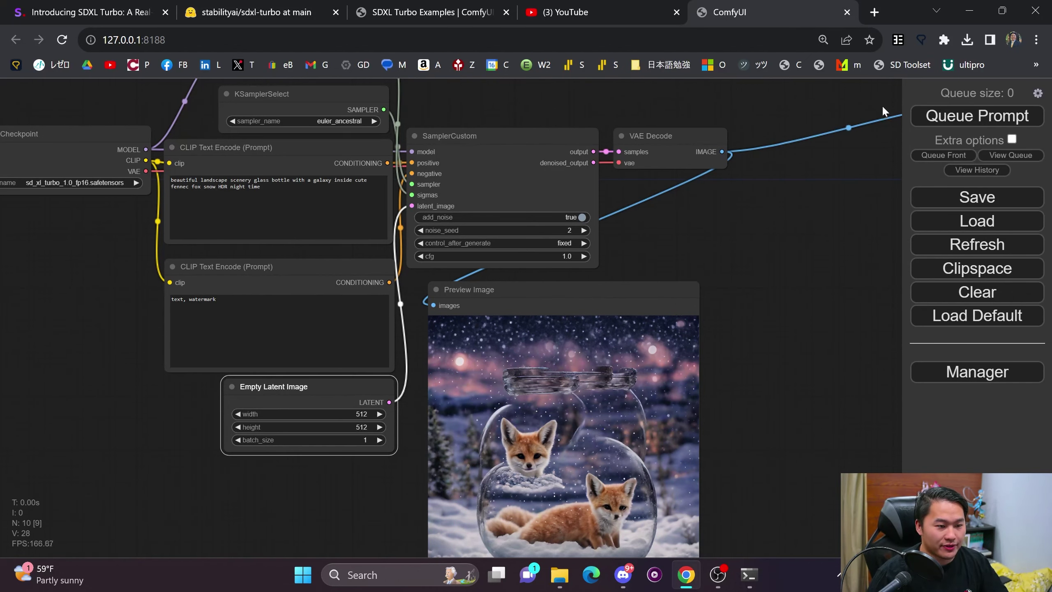
{"action": "left_click", "coordinate": [982, 120]}
Lower the noise seed from 2 to 1 and queue again.
{"action": "scroll", "coordinate": [778, 277], "scroll_direction": "down", "scroll_amount": 2}
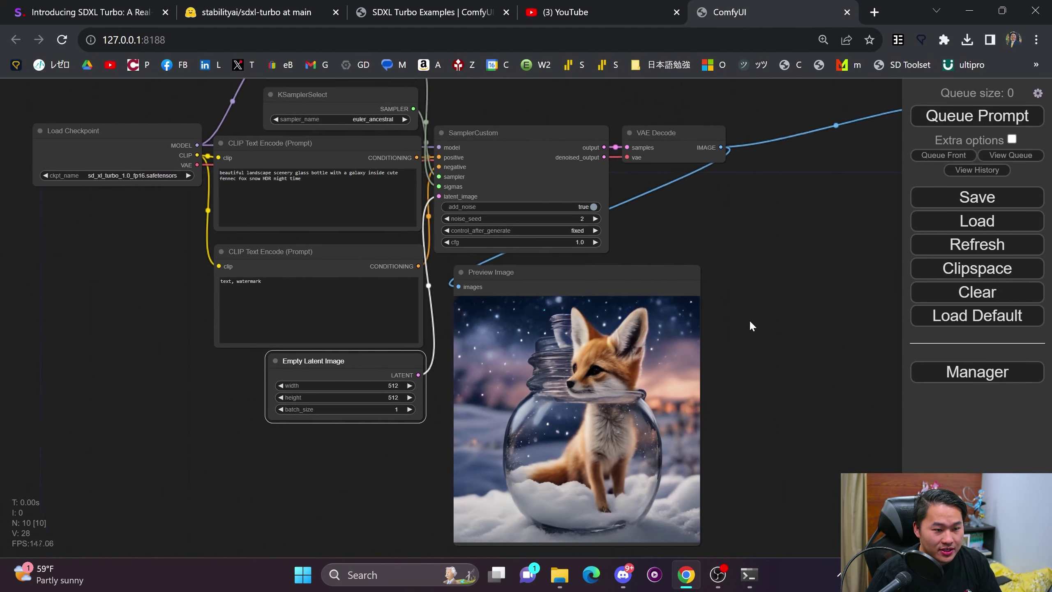
{"action": "left_click", "coordinate": [444, 210]}
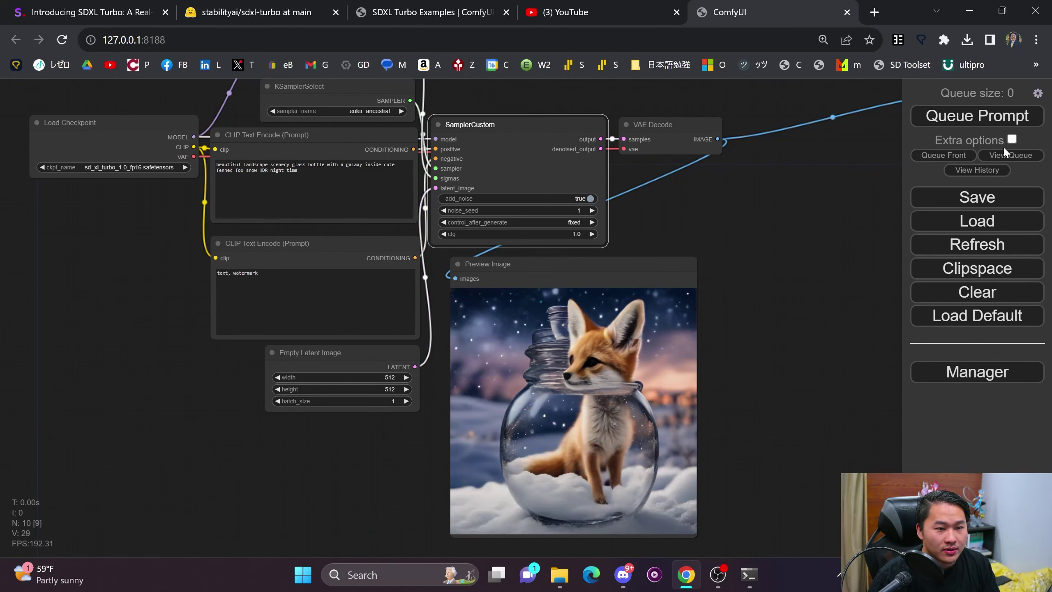
{"action": "left_click", "coordinate": [1002, 120]}
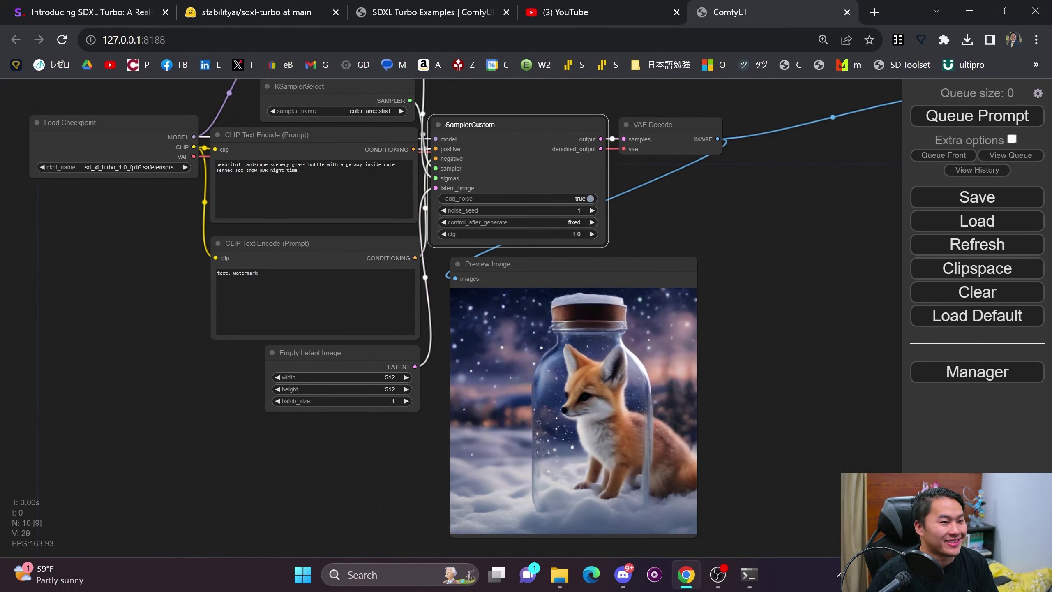
{"action": "left_click", "coordinate": [278, 13]}
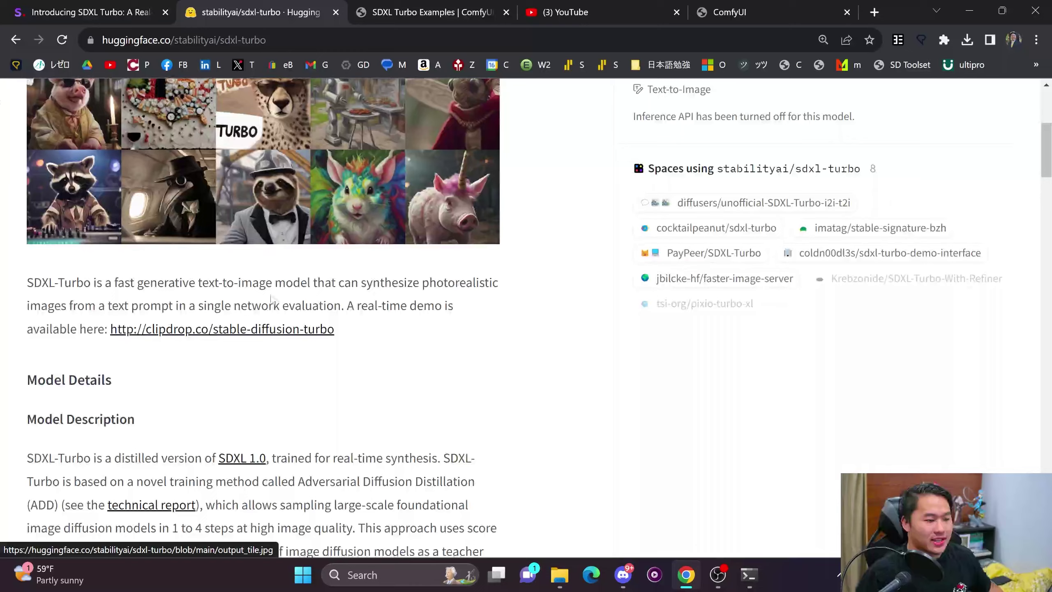
{"action": "scroll", "coordinate": [277, 125], "scroll_direction": "down", "scroll_amount": 5}
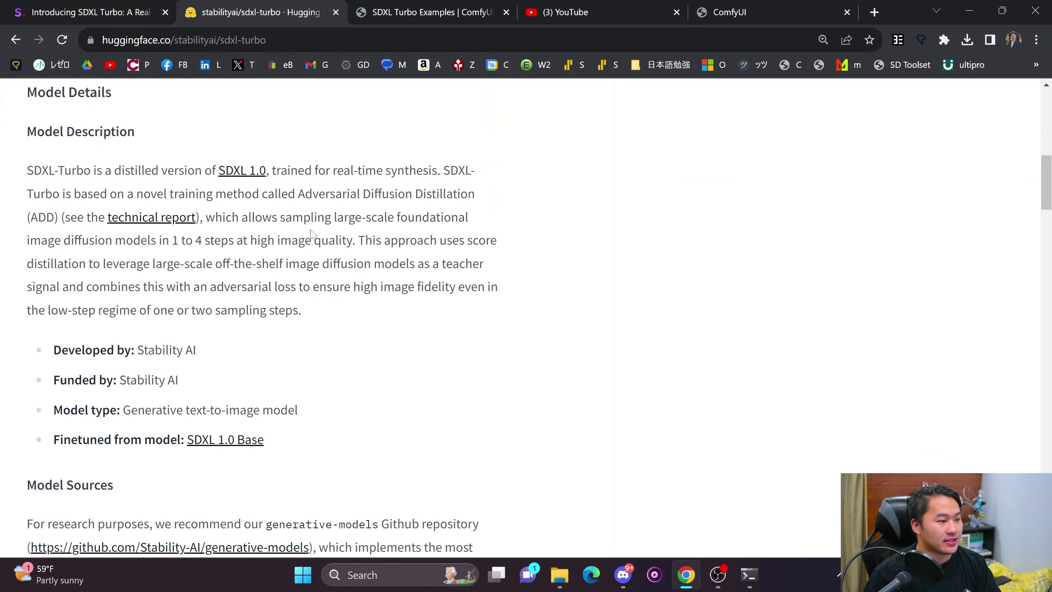
{"action": "scroll", "coordinate": [305, 287], "scroll_direction": "down", "scroll_amount": 6}
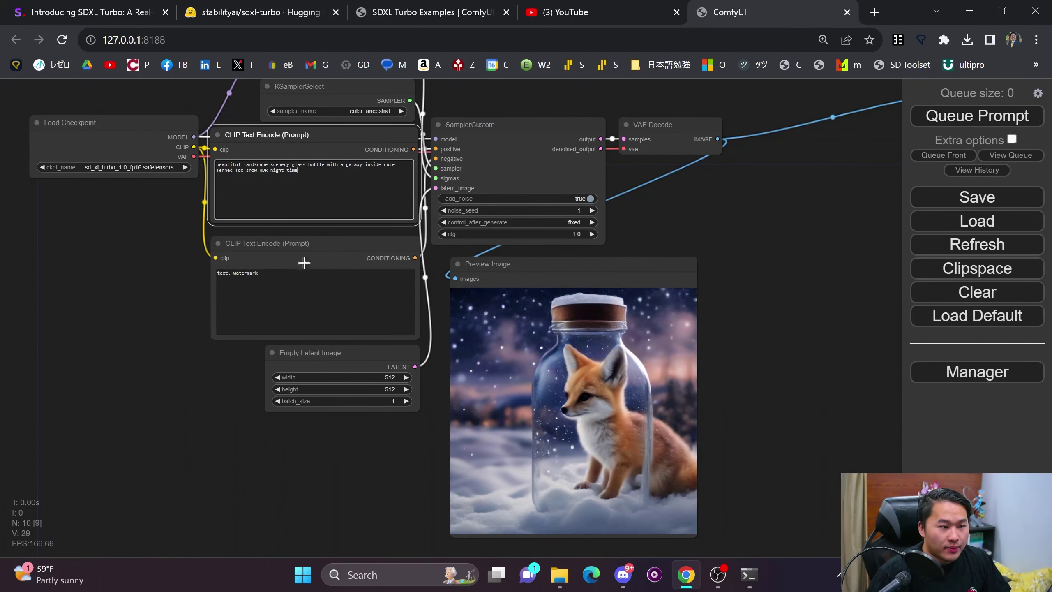
Replace the positive prompt with 'beautiful landscape, at night' and queue it with Ctrl+Enter.
{"action": "key", "text": "ctrl+a"}
{"action": "key", "text": "BackSpace"}
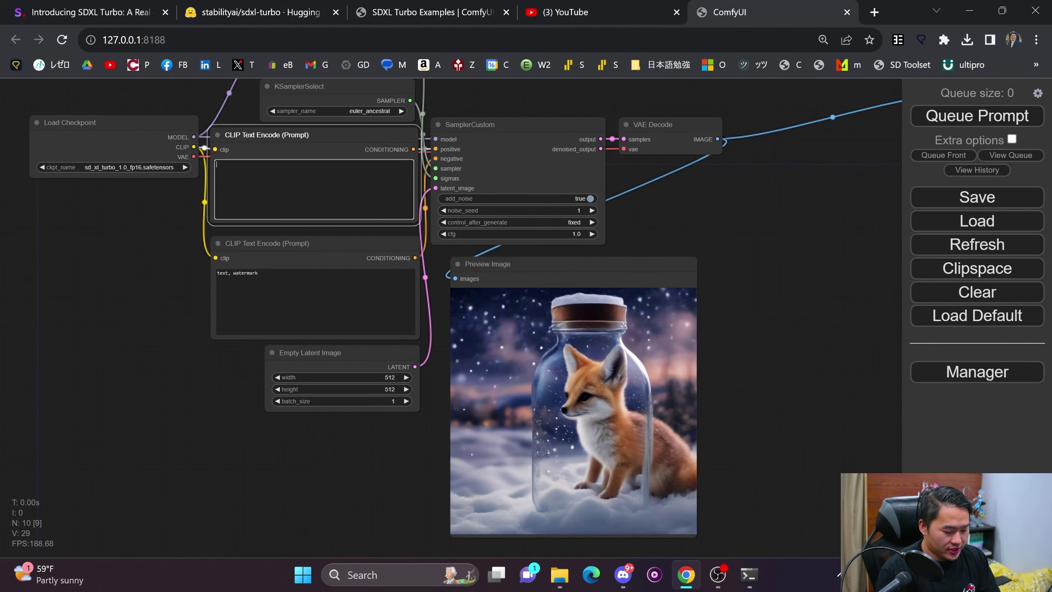
{"action": "type", "text": "beautiful landscape"}
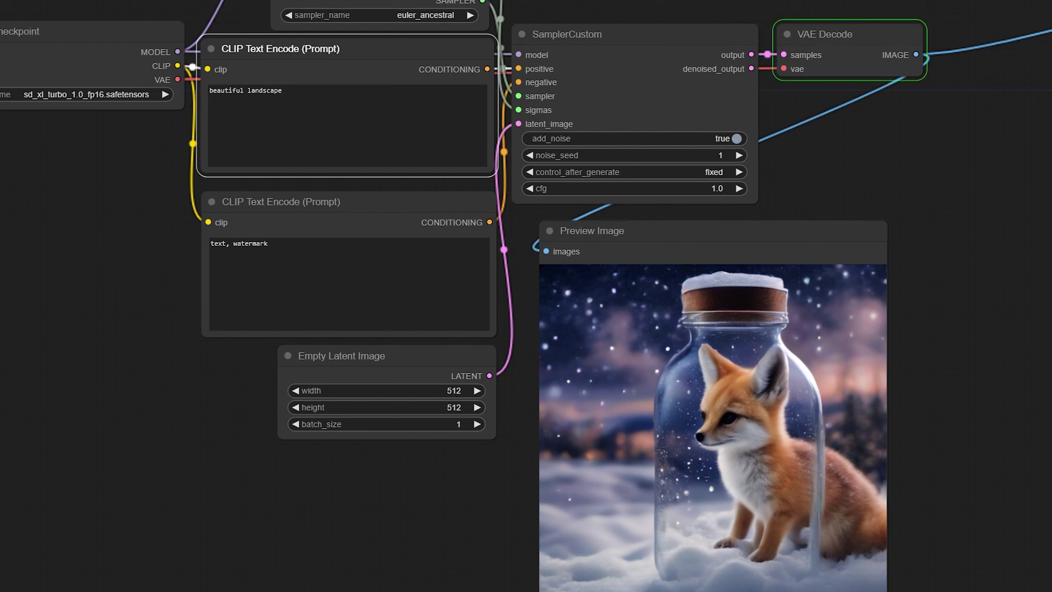
{"action": "left_click", "coordinate": [290, 90]}
{"action": "type", "text": ", at night"}
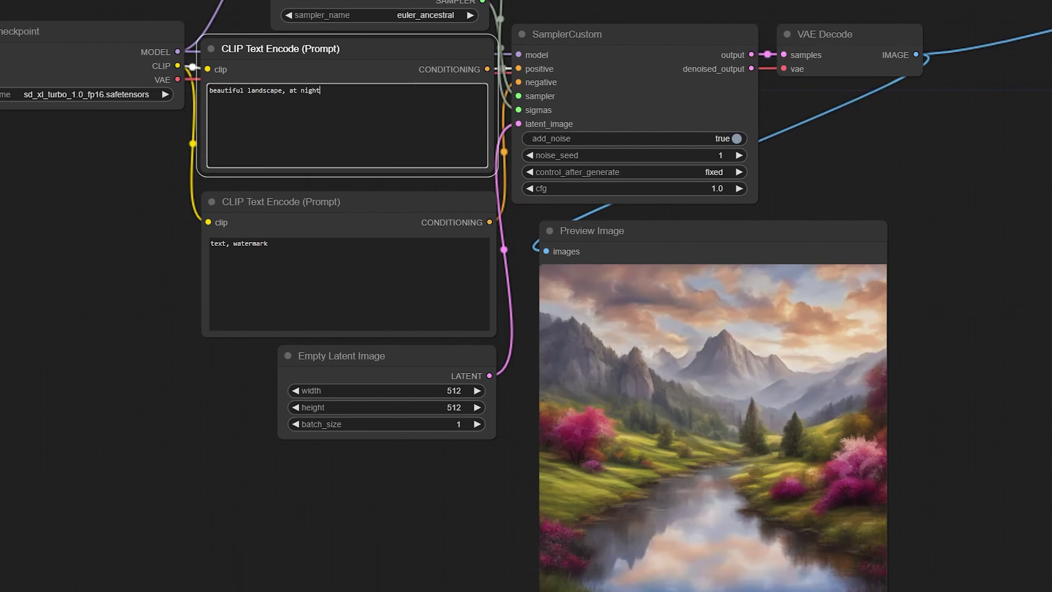
{"action": "key", "text": "ctrl+Return"}
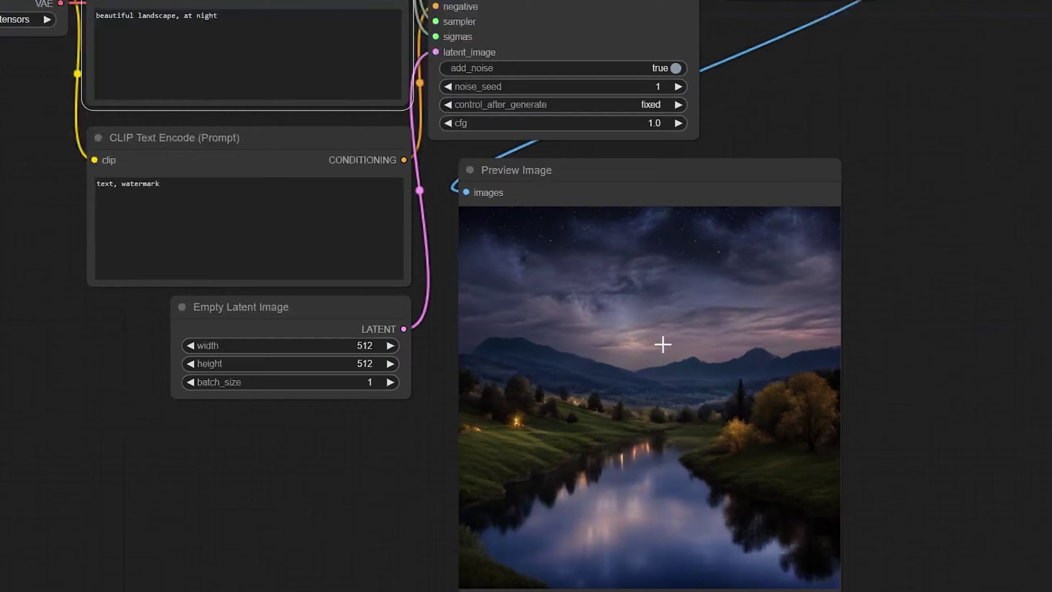
Shift the node graph up and briefly revisit the positive prompt box.
{"action": "left_click_drag", "start_coordinate": [911, 44], "coordinate": [869, 194]}
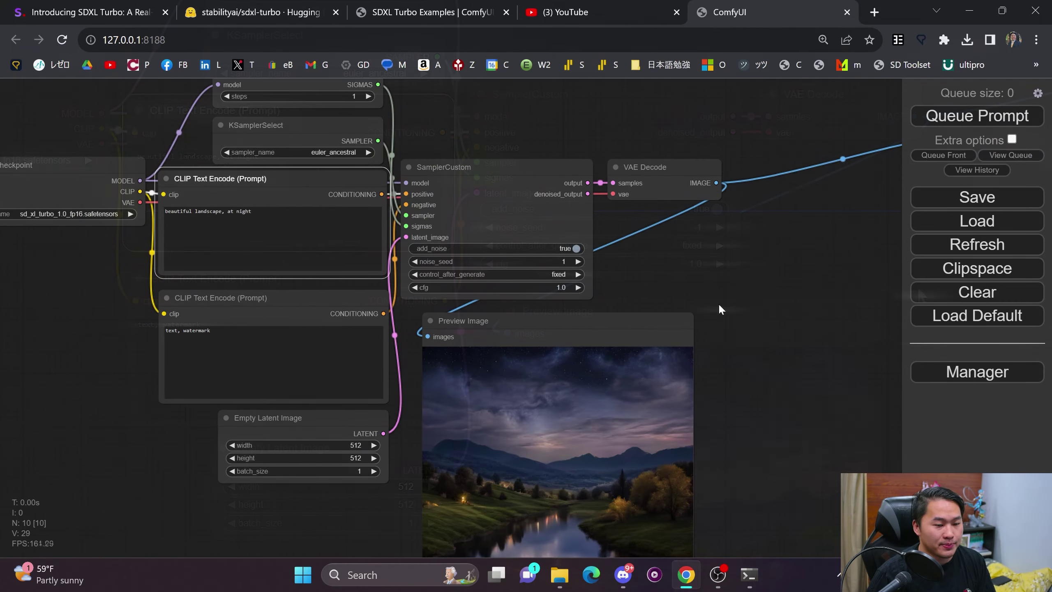
{"action": "left_click_drag", "start_coordinate": [719, 302], "coordinate": [729, 263]}
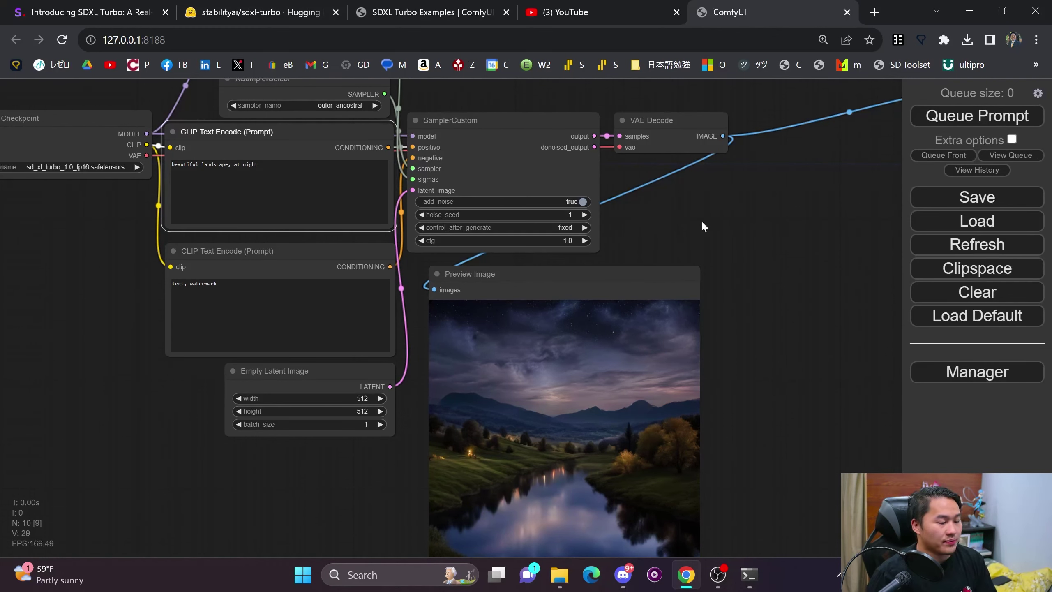
{"action": "left_click", "coordinate": [258, 164]}
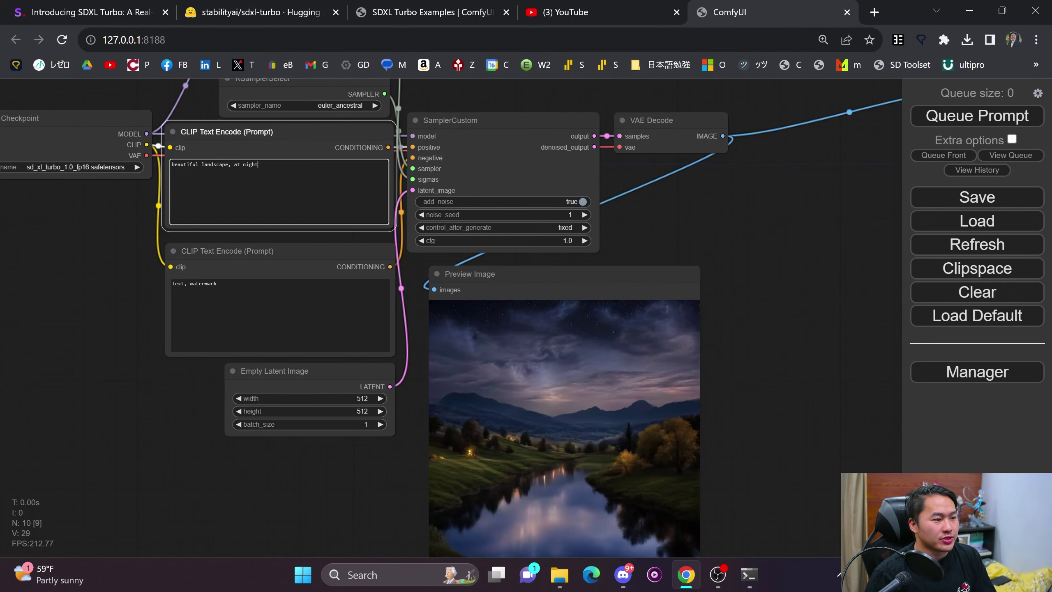
{"action": "left_click", "coordinate": [740, 186]}
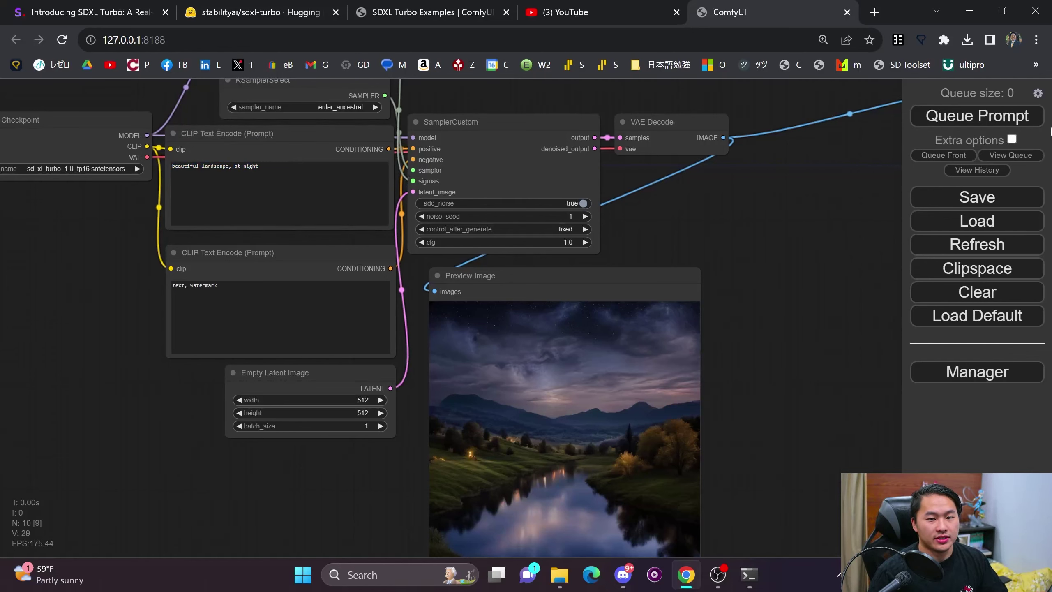
Turn on Auto Queue under Extra options.
{"action": "left_click", "coordinate": [1012, 140]}
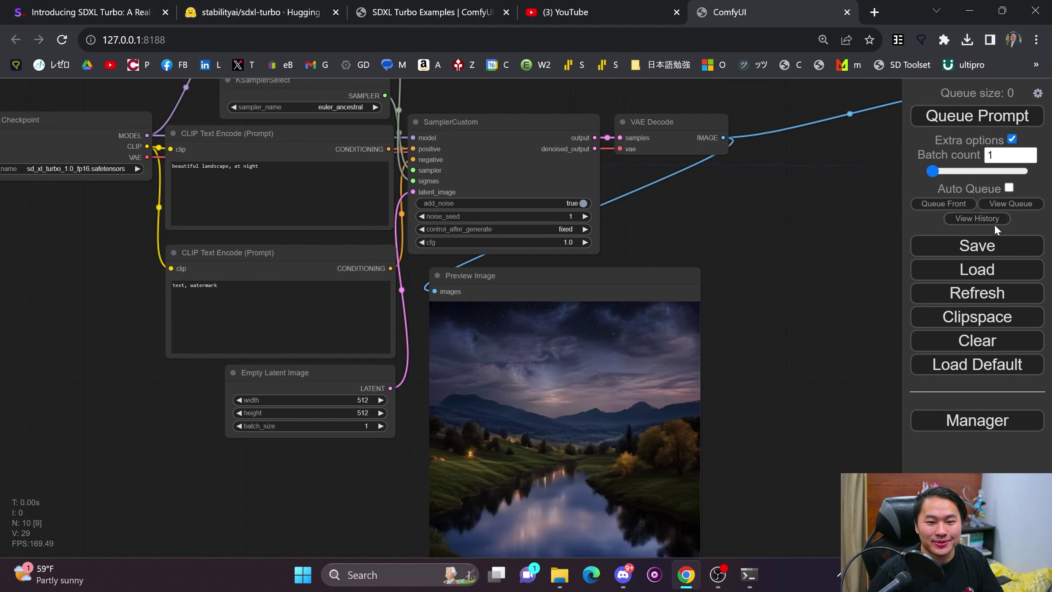
{"action": "left_click", "coordinate": [1009, 188]}
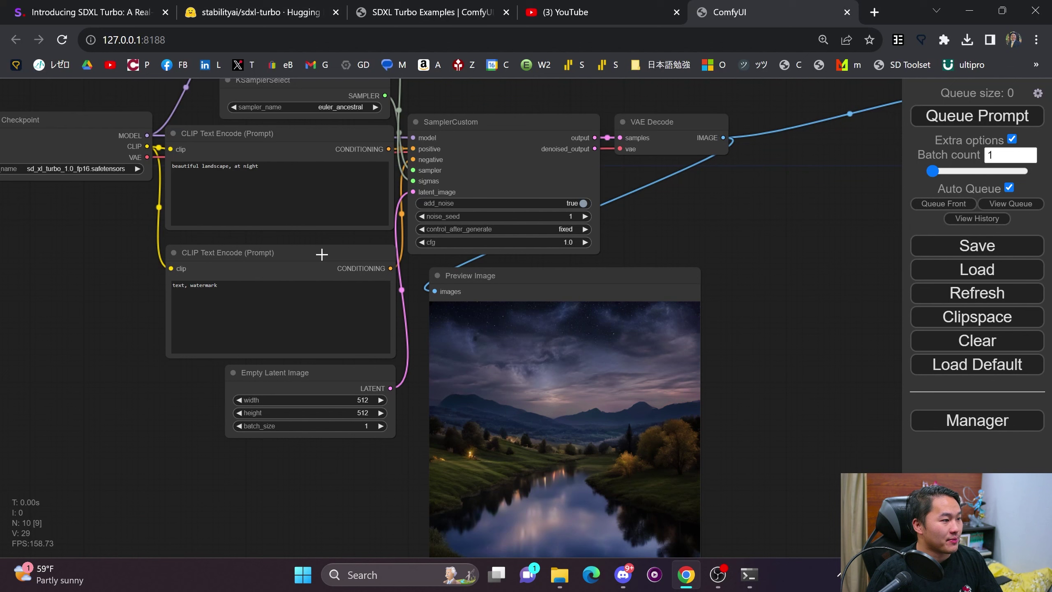
{"action": "left_click_drag", "start_coordinate": [773, 325], "coordinate": [766, 308]}
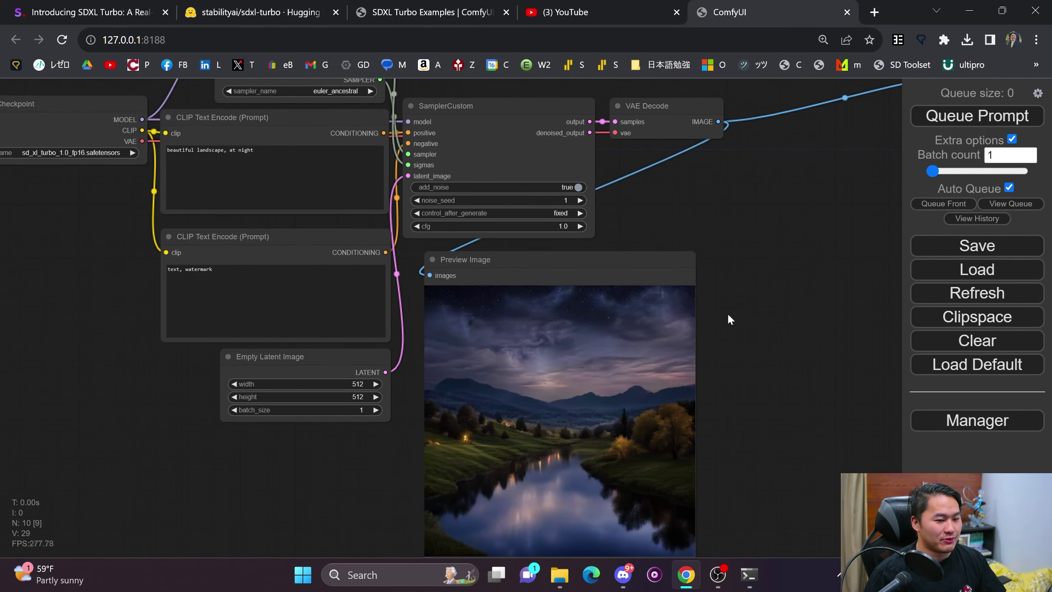
Try extending the prompt, then clear it and type 'mountains in the'.
{"action": "triple_click", "coordinate": [274, 178]}
{"action": "key", "text": "End"}
{"action": "type", "text": "with"}
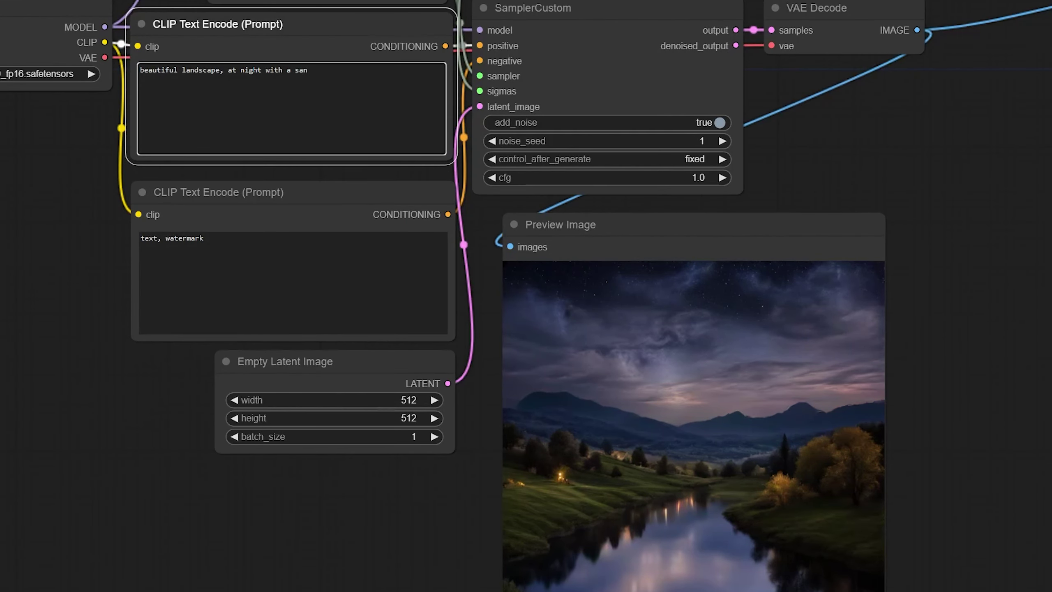
{"action": "type", "text": " a san"}
{"action": "key", "text": "BackSpace"}
{"action": "left_click", "coordinate": [352, 182]}
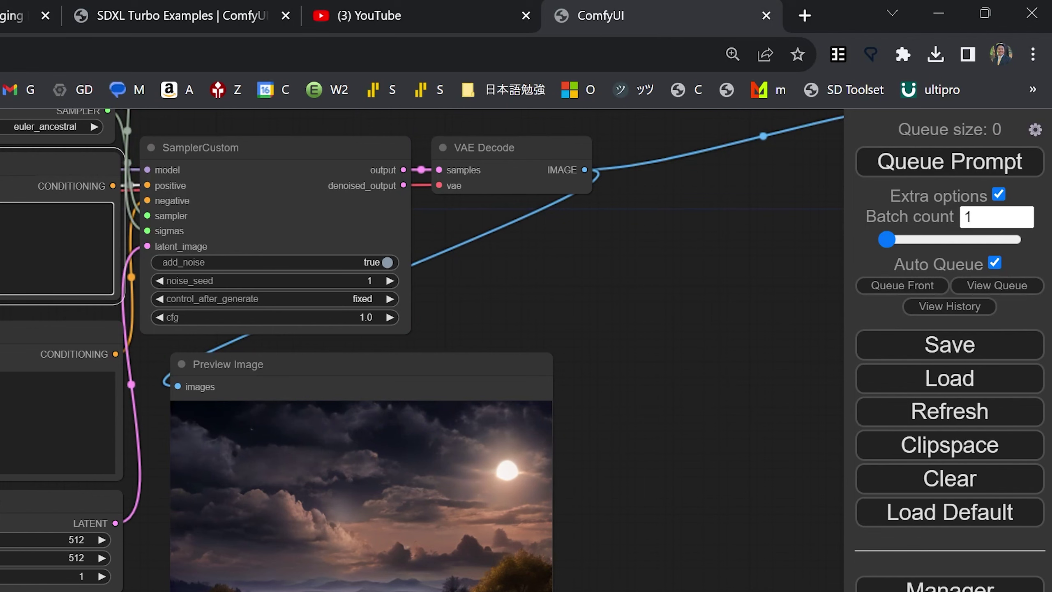
{"action": "key", "text": "BackSpace"}
{"action": "key", "text": "BackSpace"}
{"action": "key", "text": "BackSpace"}
{"action": "key", "text": "BackSpace"}
{"action": "key", "text": "BackSpace"}
{"action": "key", "text": "BackSpace"}
{"action": "key", "text": "BackSpace"}
{"action": "key", "text": "BackSpace"}
{"action": "key", "text": "BackSpace"}
{"action": "key", "text": "BackSpace"}
{"action": "key", "text": "BackSpace"}
{"action": "key", "text": "BackSpace"}
{"action": "key", "text": "BackSpace"}
{"action": "key", "text": "BackSpace"}
{"action": "key", "text": "BackSpace"}
{"action": "key", "text": "BackSpace"}
{"action": "key", "text": "BackSpace"}
{"action": "key", "text": "BackSpace"}
{"action": "key", "text": "BackSpace"}
{"action": "key", "text": "BackSpace"}
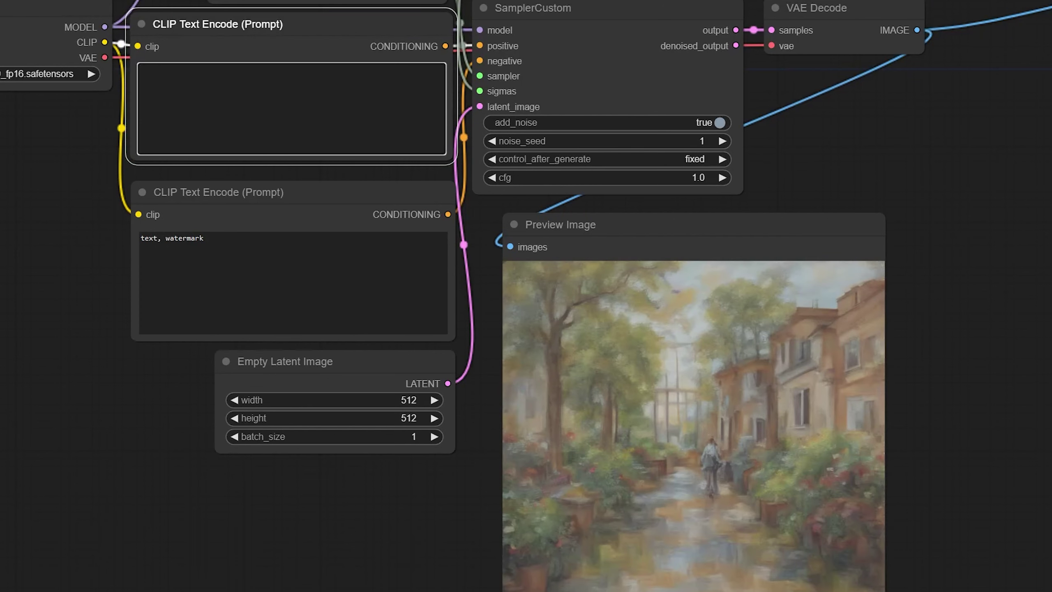
{"action": "type", "text": "mountains in the"}
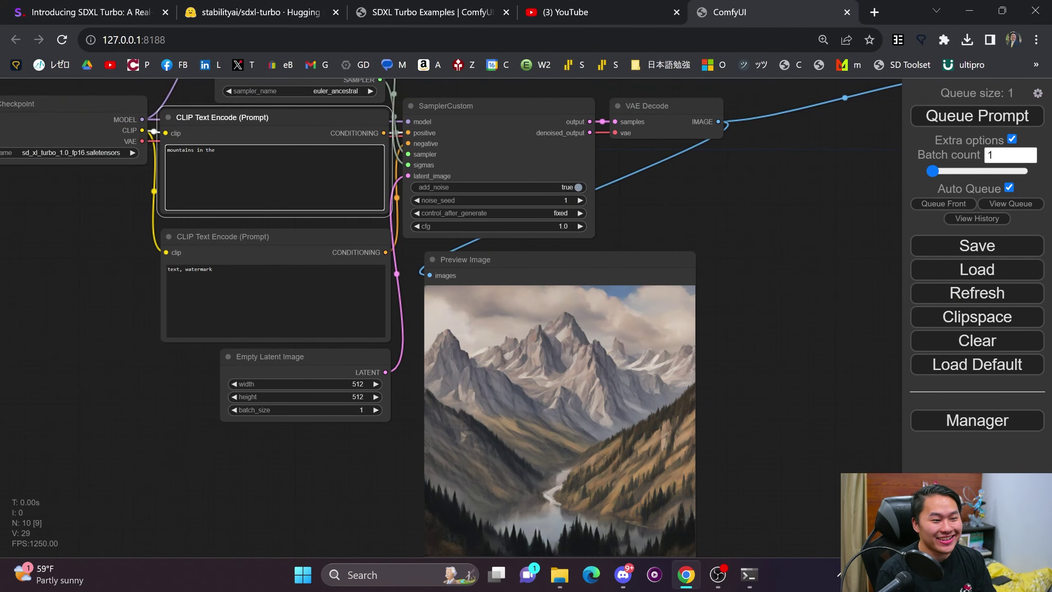
Replace the positive prompt with 'A person walking through the street with a suitcase in hand, in a snowy town'.
{"action": "key", "text": "BackSpace"}
{"action": "key", "text": "BackSpace"}
{"action": "key", "text": "BackSpace"}
{"action": "key", "text": "BackSpace"}
{"action": "key", "text": "BackSpace"}
{"action": "key", "text": "BackSpace"}
{"action": "key", "text": "BackSpace"}
{"action": "key", "text": "BackSpace"}
{"action": "key", "text": "BackSpace"}
{"action": "key", "text": "BackSpace"}
{"action": "key", "text": "BackSpace"}
{"action": "key", "text": "BackSpace"}
{"action": "key", "text": "BackSpace"}
{"action": "key", "text": "BackSpace"}
{"action": "key", "text": "BackSpace"}
{"action": "key", "text": "BackSpace"}
{"action": "key", "text": "BackSpace"}
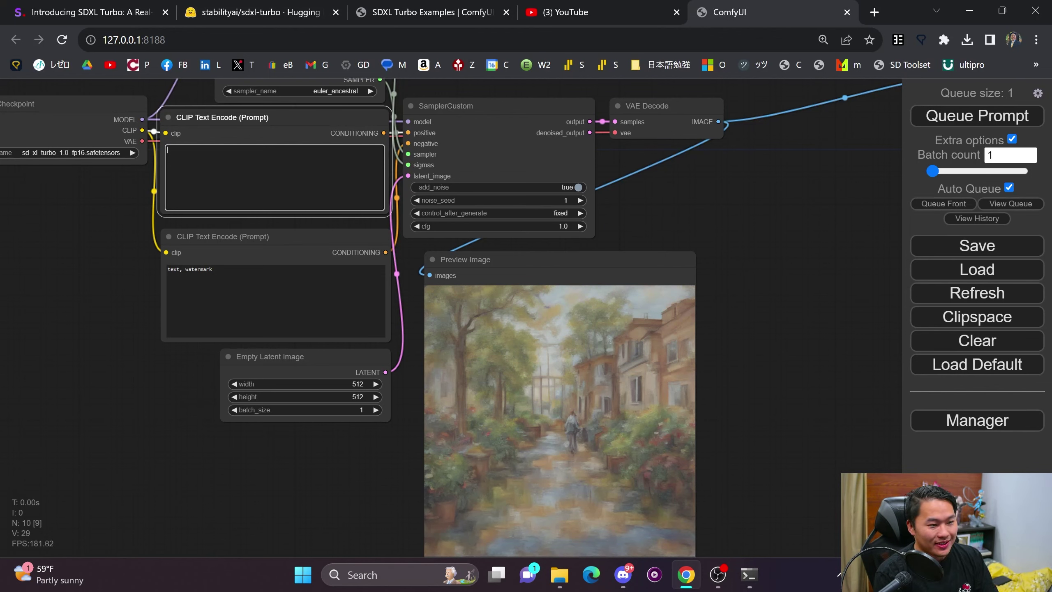
{"action": "type", "text": "A person wal"}
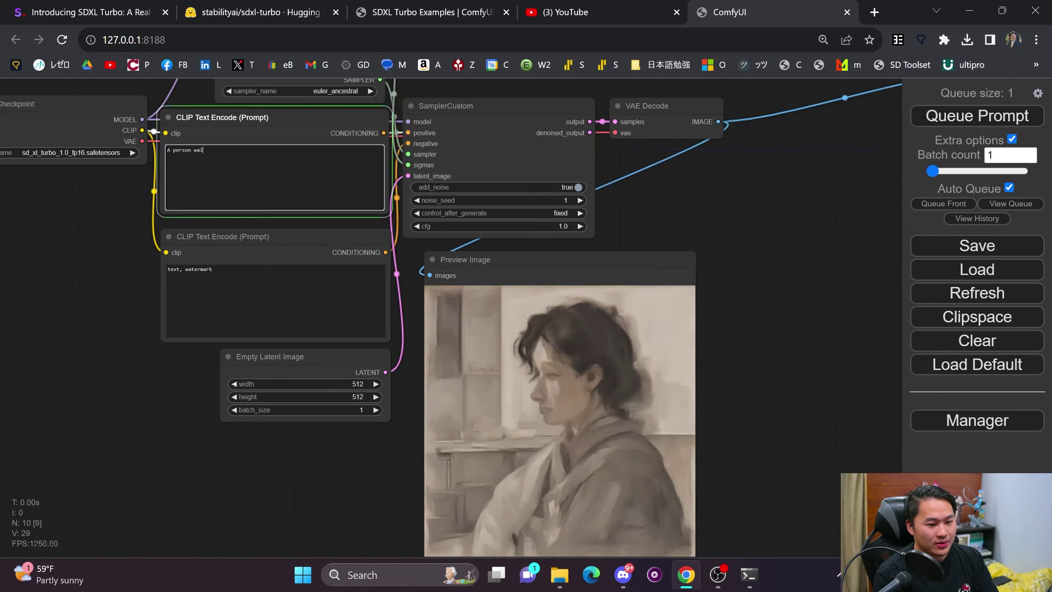
{"action": "type", "text": "king through the "}
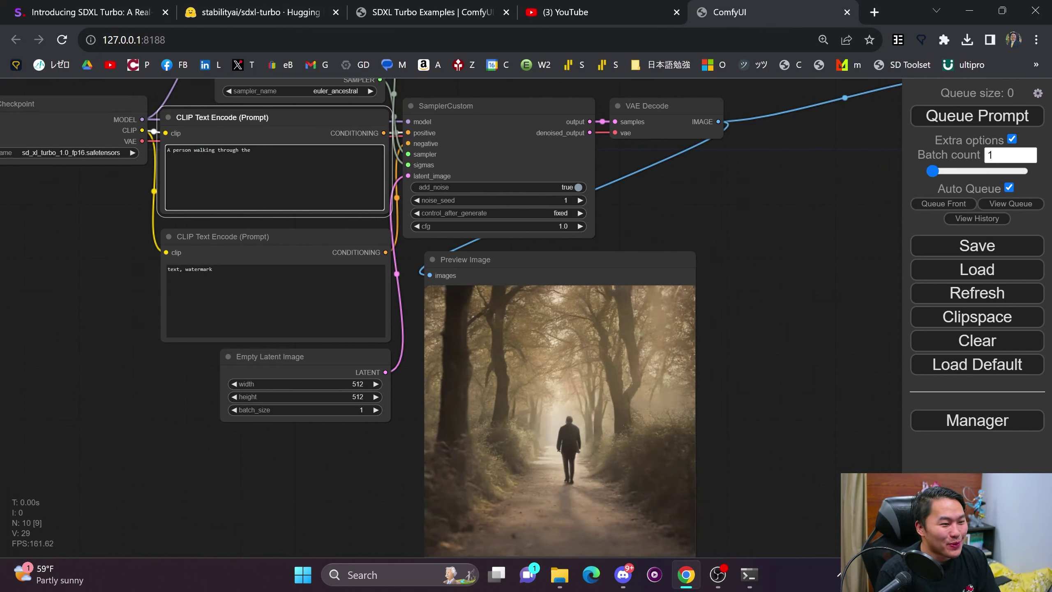
{"action": "type", "text": "street with a"}
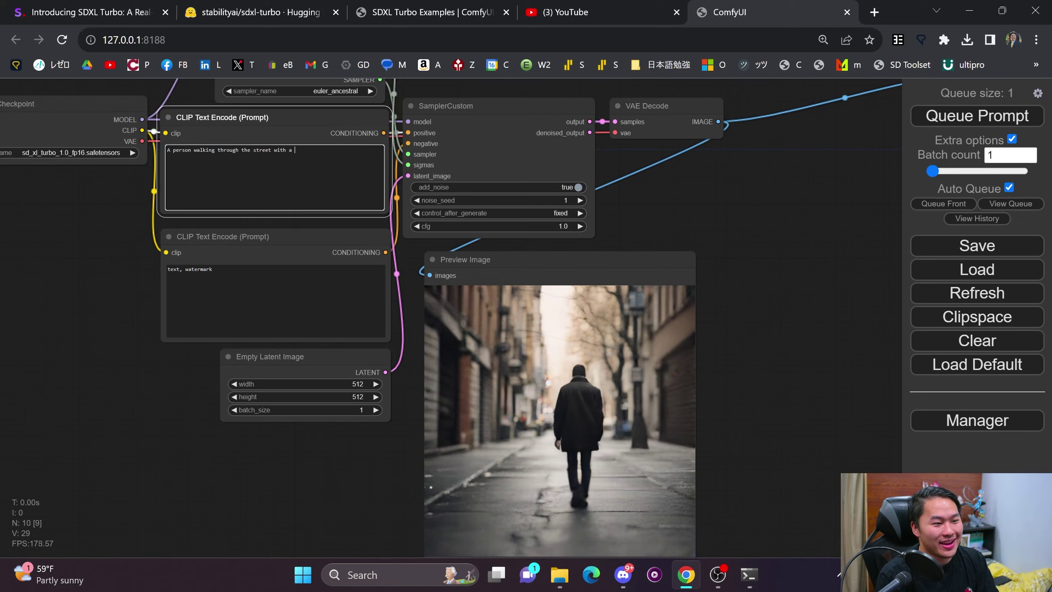
{"action": "type", "text": "suitcase in "}
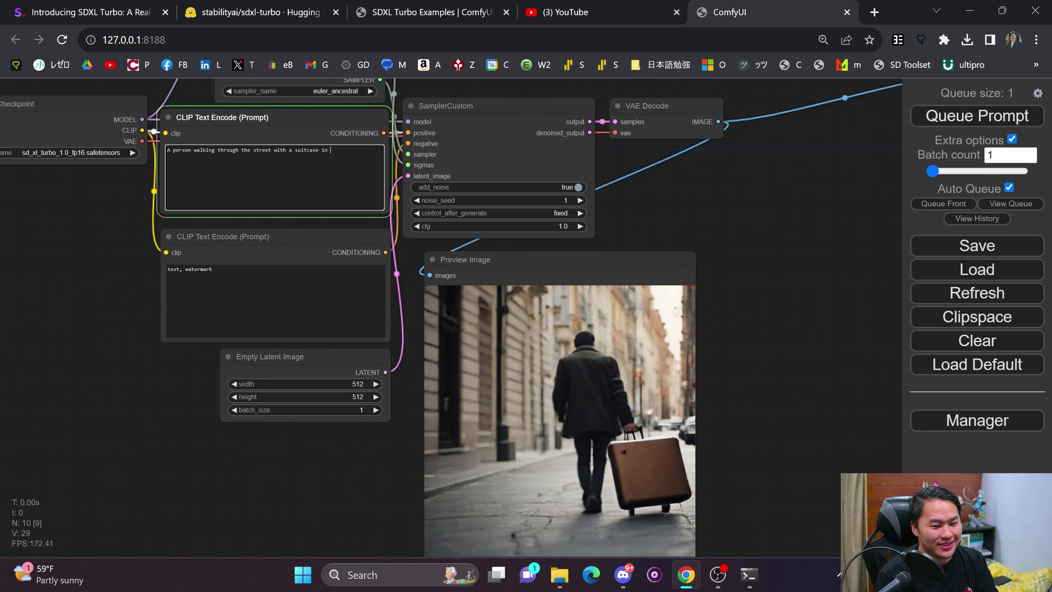
{"action": "type", "text": "hand, facing "}
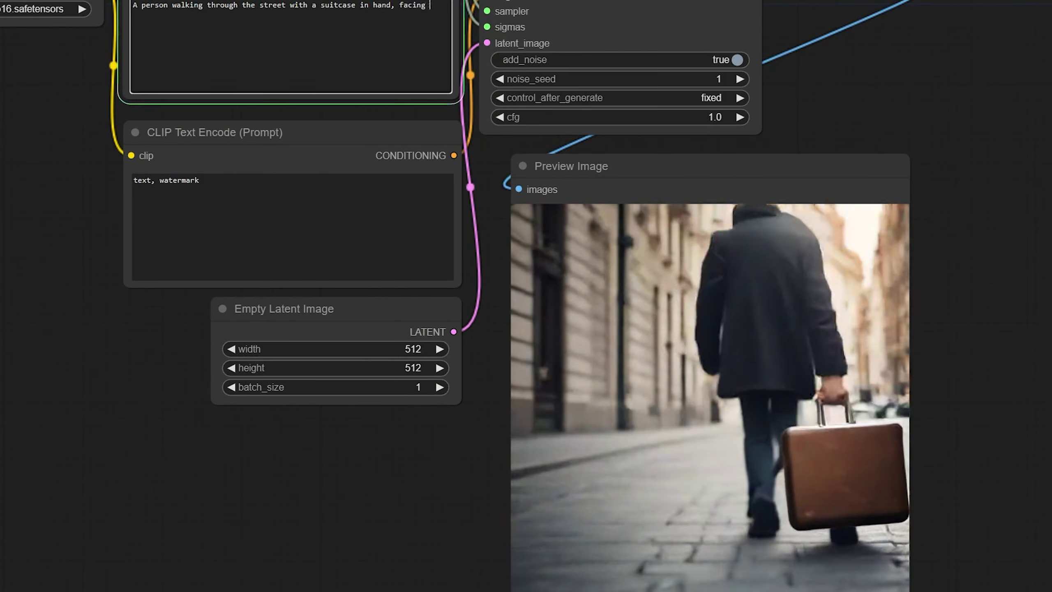
{"action": "type", "text": "the camera"}
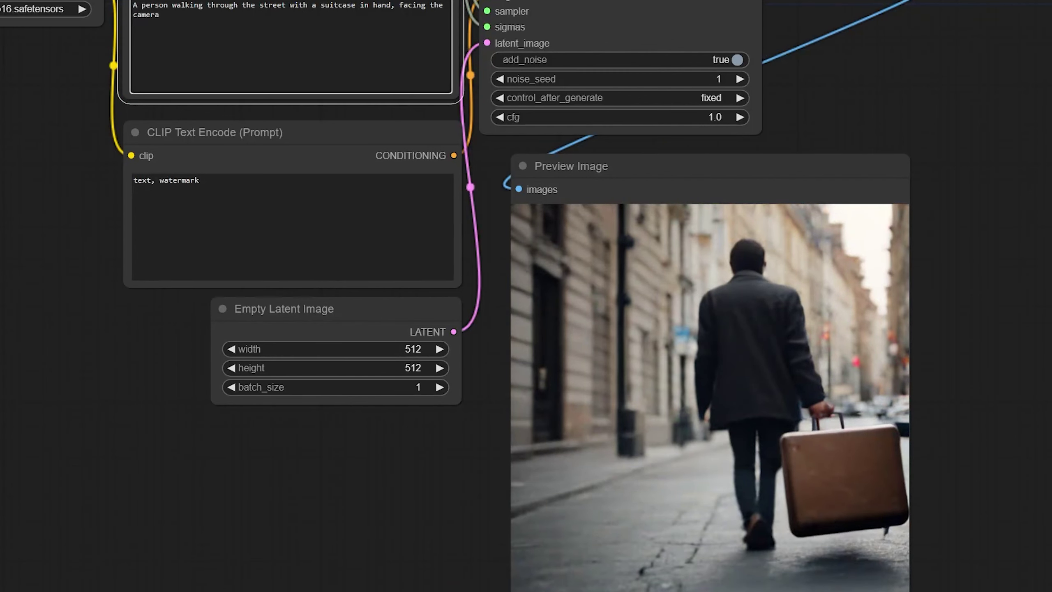
{"action": "key", "text": "BackSpace"}
{"action": "key", "text": "BackSpace"}
{"action": "key", "text": "BackSpace"}
{"action": "key", "text": "BackSpace"}
{"action": "key", "text": "BackSpace"}
{"action": "key", "text": "BackSpace"}
{"action": "key", "text": "BackSpace"}
{"action": "key", "text": "BackSpace"}
{"action": "key", "text": "BackSpace"}
{"action": "key", "text": "BackSpace"}
{"action": "key", "text": "BackSpace"}
{"action": "key", "text": "BackSpace"}
{"action": "key", "text": "BackSpace"}
{"action": "key", "text": "BackSpace"}
{"action": "key", "text": "BackSpace"}
{"action": "key", "text": "BackSpace"}
{"action": "key", "text": "BackSpace"}
{"action": "key", "text": "BackSpace"}
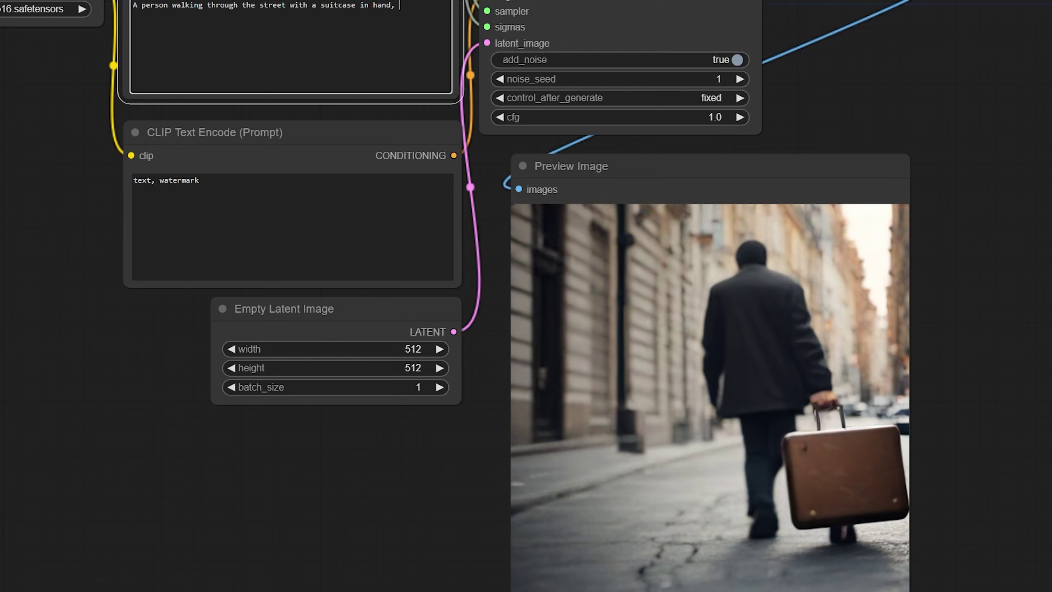
{"action": "type", "text": "in a snowy t"}
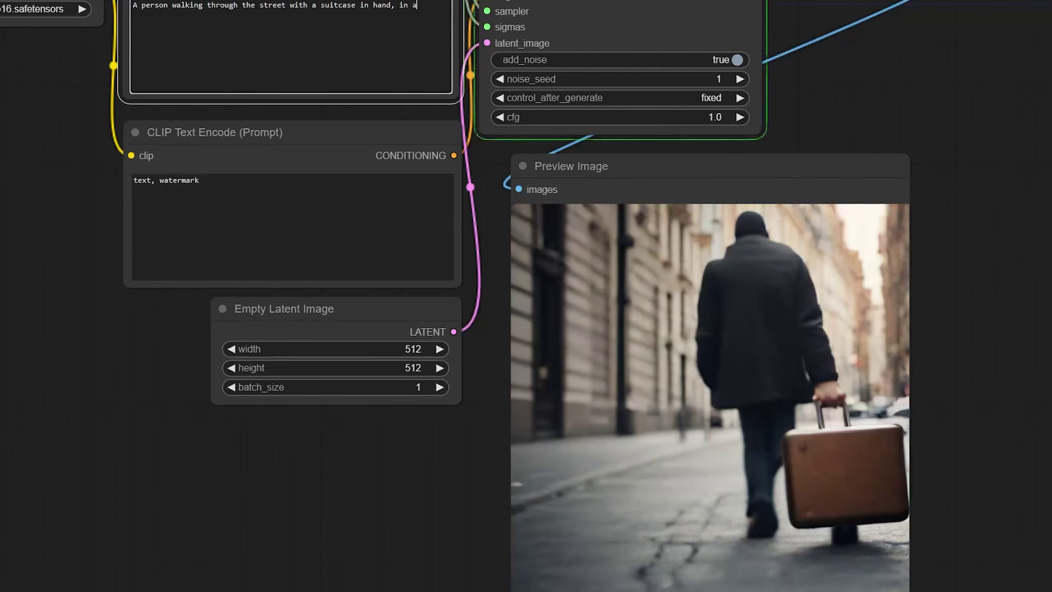
{"action": "type", "text": "own"}
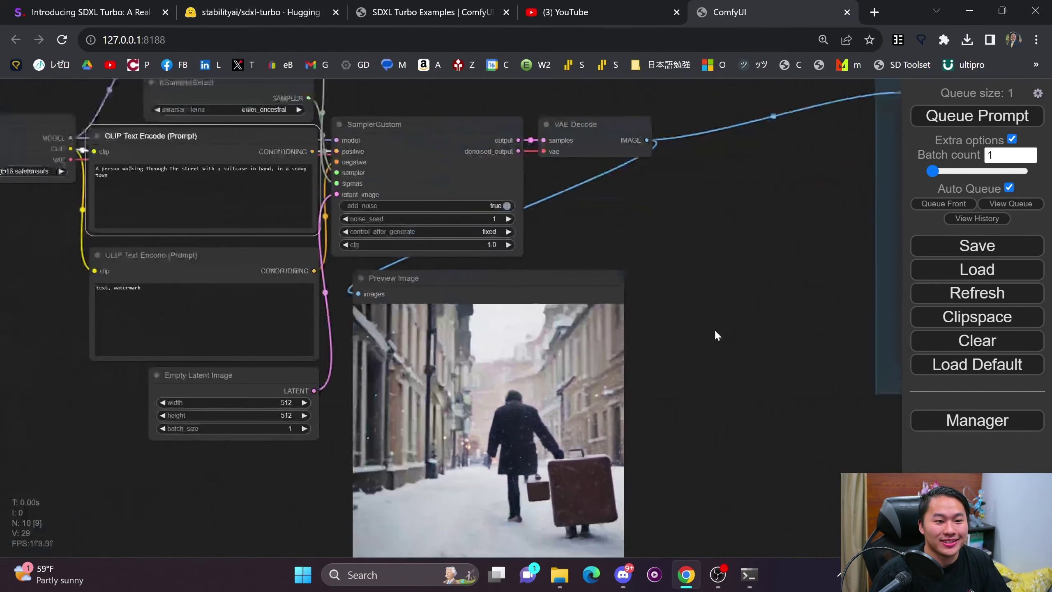
Pan across the enlarged preview, then bring the whole node graph back into view.
{"action": "scroll", "coordinate": [536, 411], "scroll_direction": "up", "scroll_amount": 5}
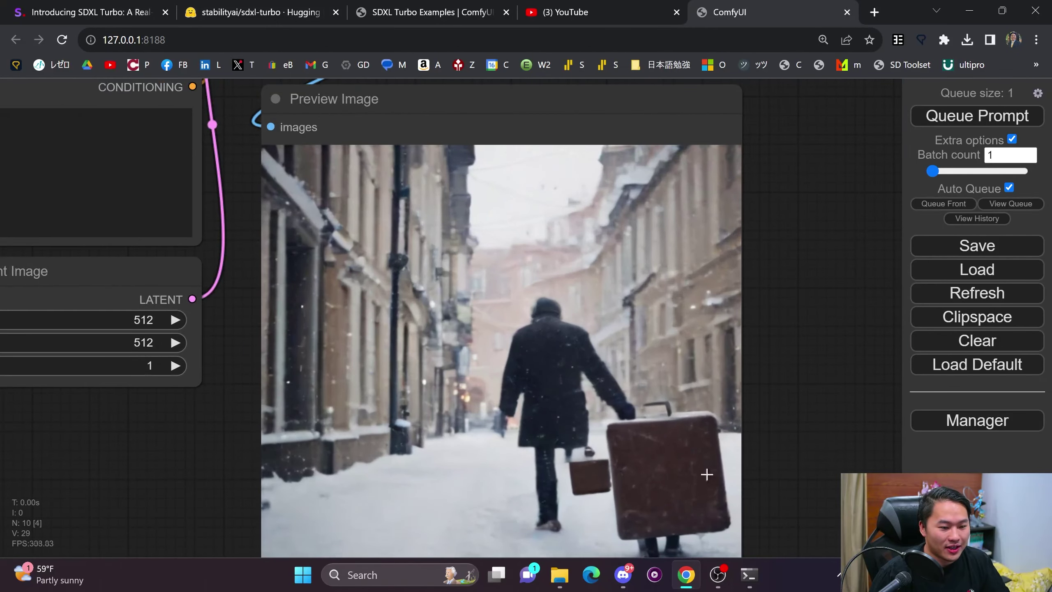
{"action": "left_click_drag", "start_coordinate": [706, 474], "coordinate": [731, 405]}
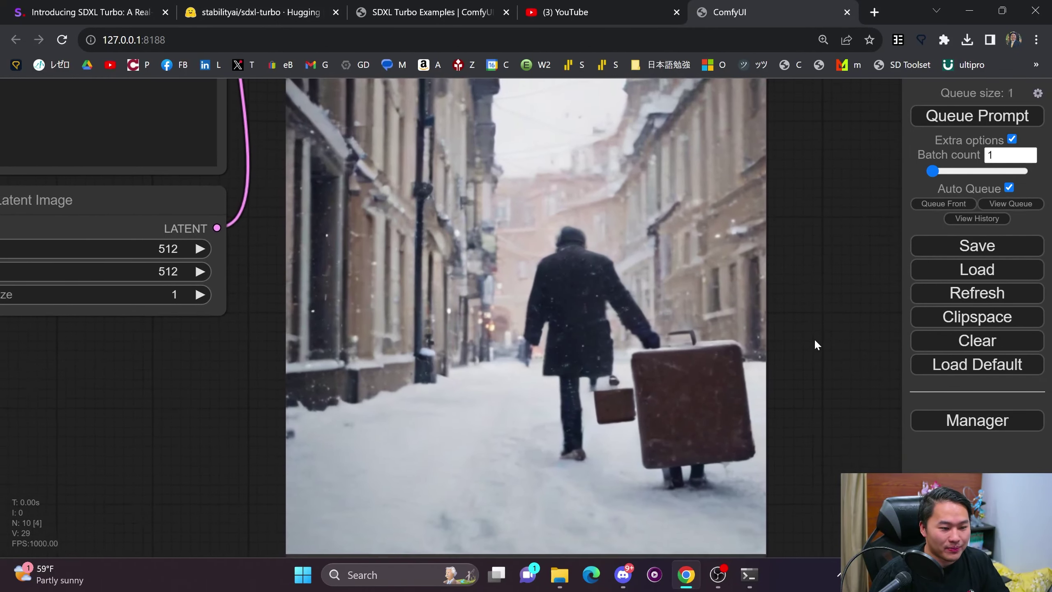
{"action": "scroll", "coordinate": [807, 300], "scroll_direction": "down", "scroll_amount": 5}
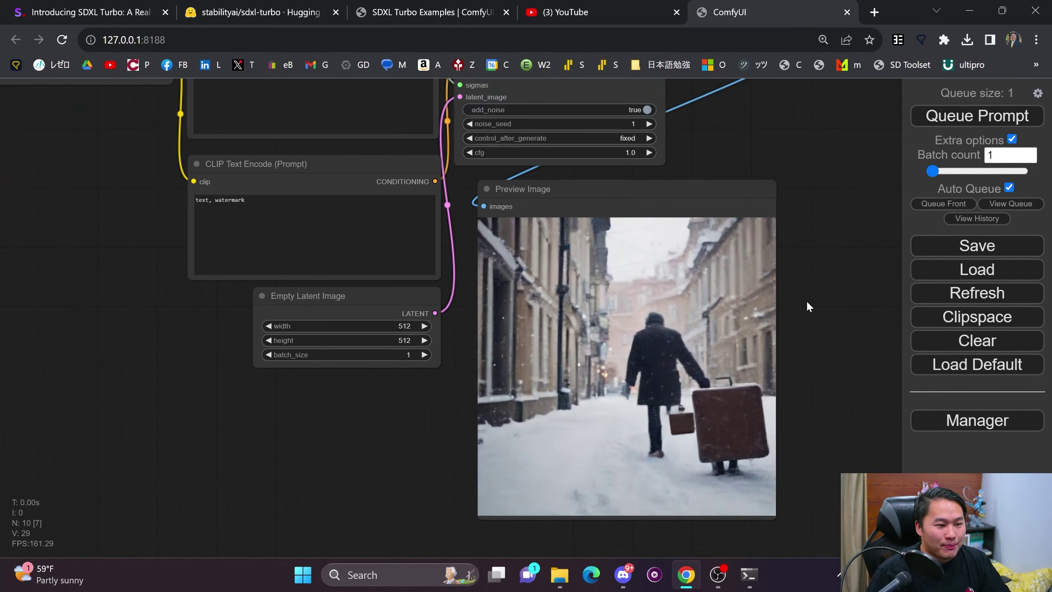
{"action": "left_click_drag", "start_coordinate": [807, 300], "coordinate": [794, 321]}
Select all the positive prompt text and nudge the node graph down on the canvas.
{"action": "left_click", "coordinate": [178, 104]}
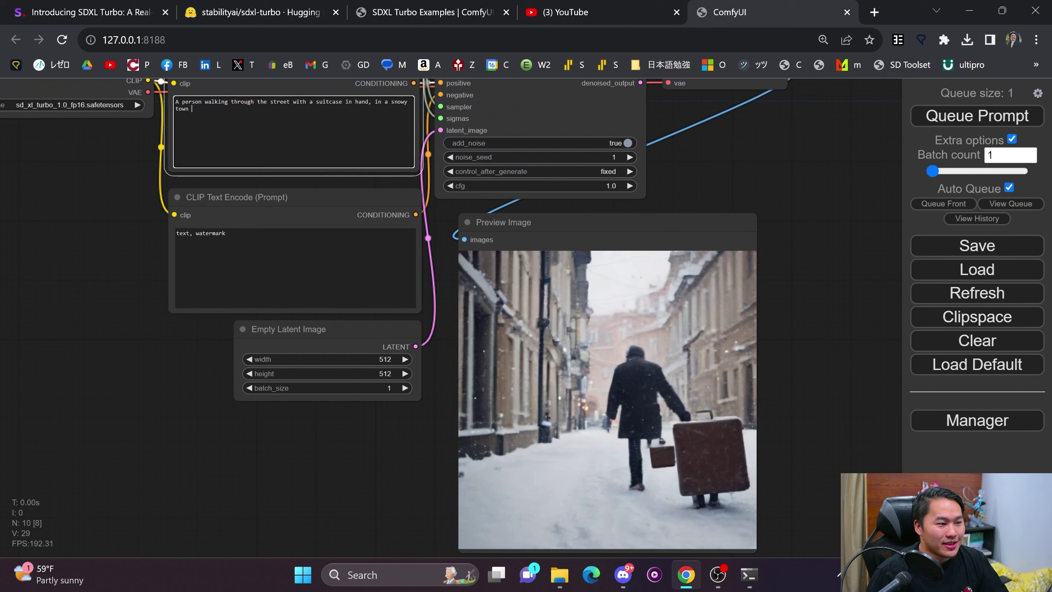
{"action": "key", "text": "ctrl+a"}
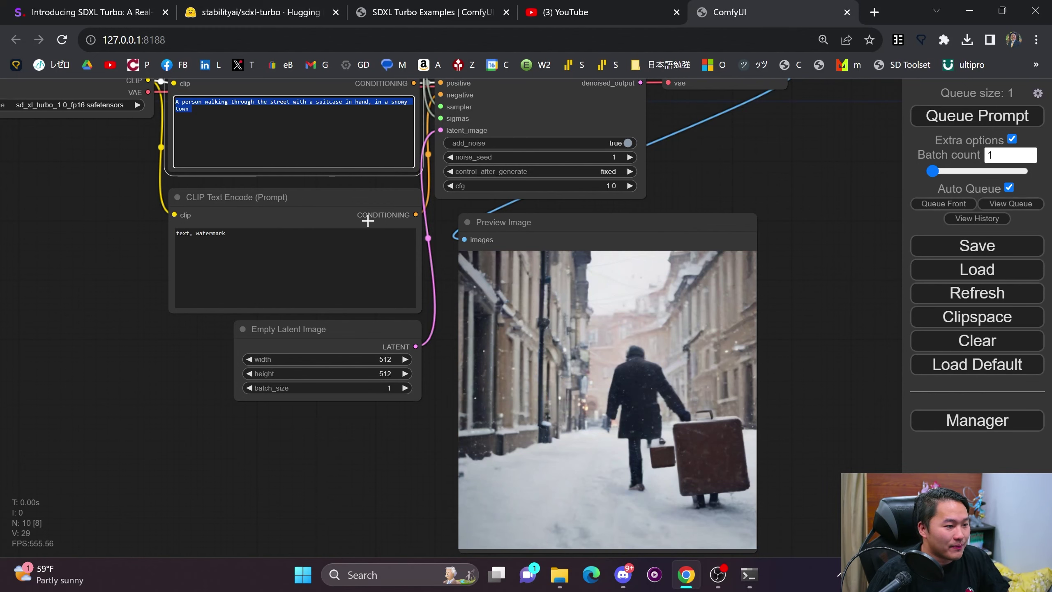
{"action": "scroll", "coordinate": [156, 308], "scroll_direction": "down", "scroll_amount": 4}
{"action": "scroll", "coordinate": [156, 282], "scroll_direction": "up", "scroll_amount": 3}
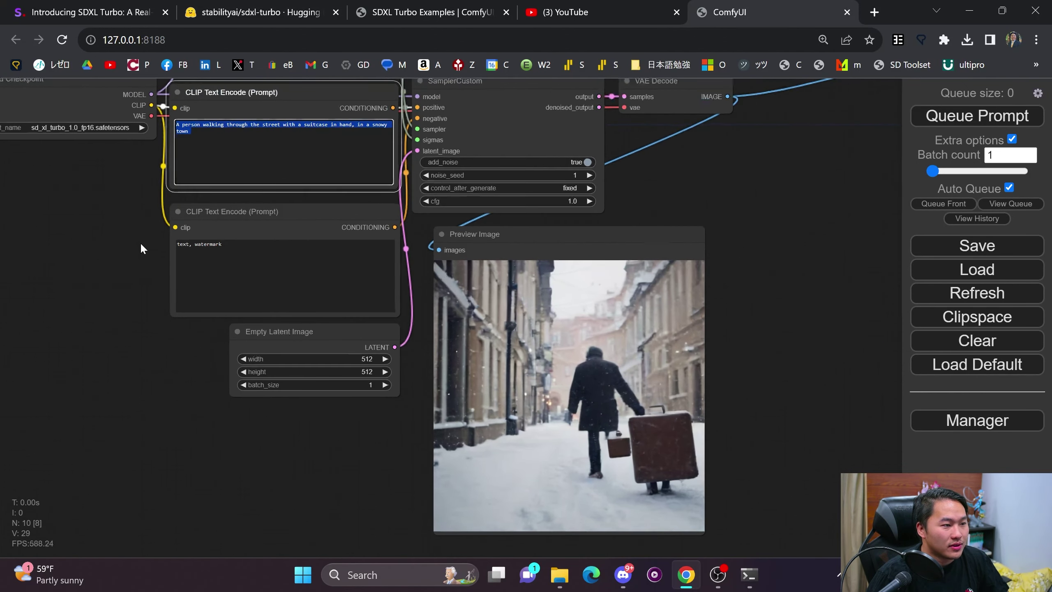
{"action": "left_click_drag", "start_coordinate": [158, 171], "coordinate": [158, 180]}
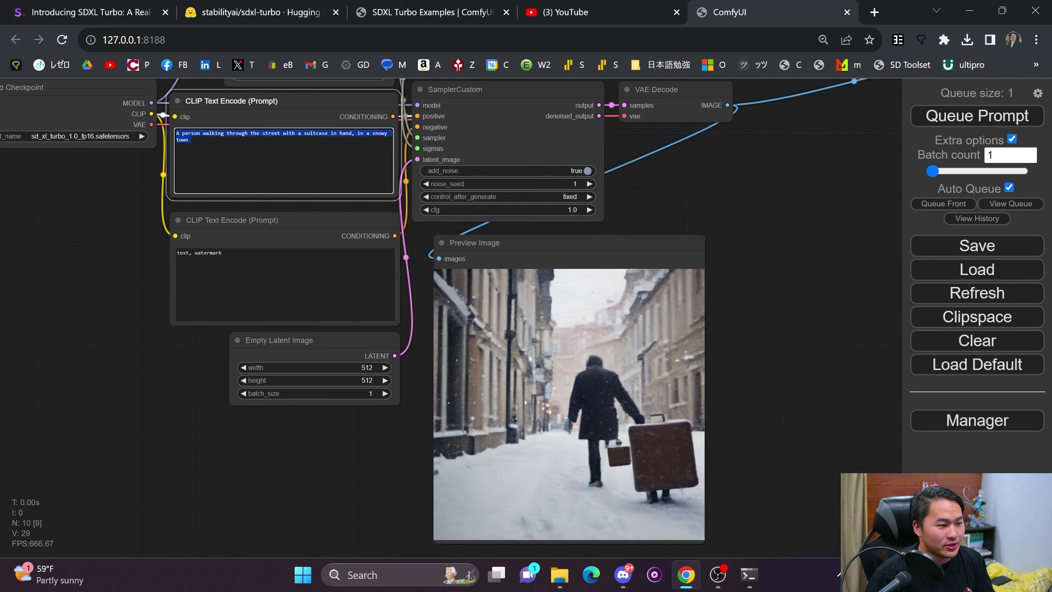
Rewrite the positive prompt as 'An anime girl running through the sand with a staff in hand'.
{"action": "key", "text": "BackSpace"}
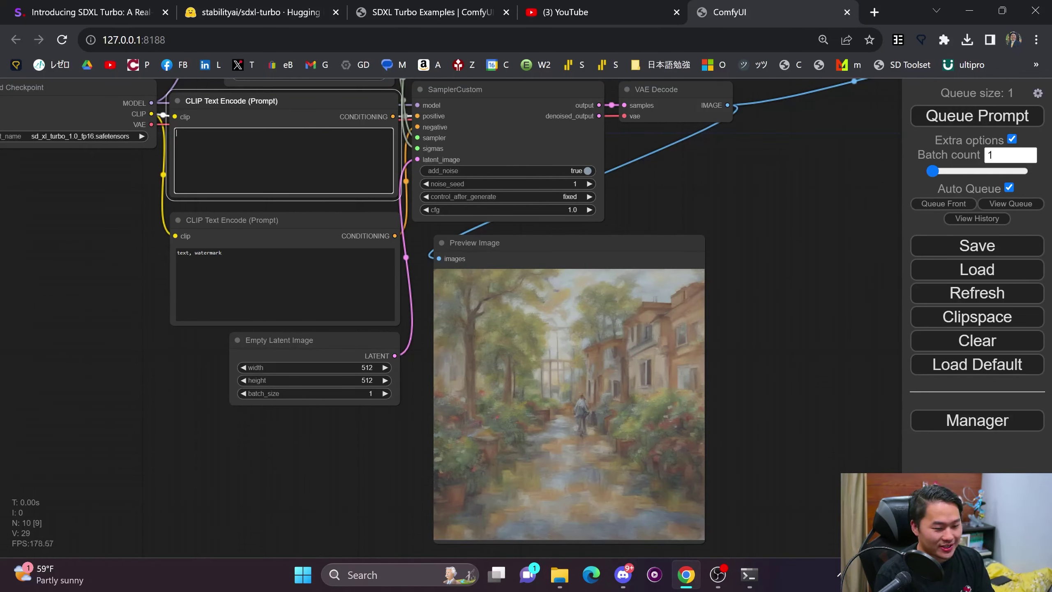
{"action": "type", "text": "An ani"}
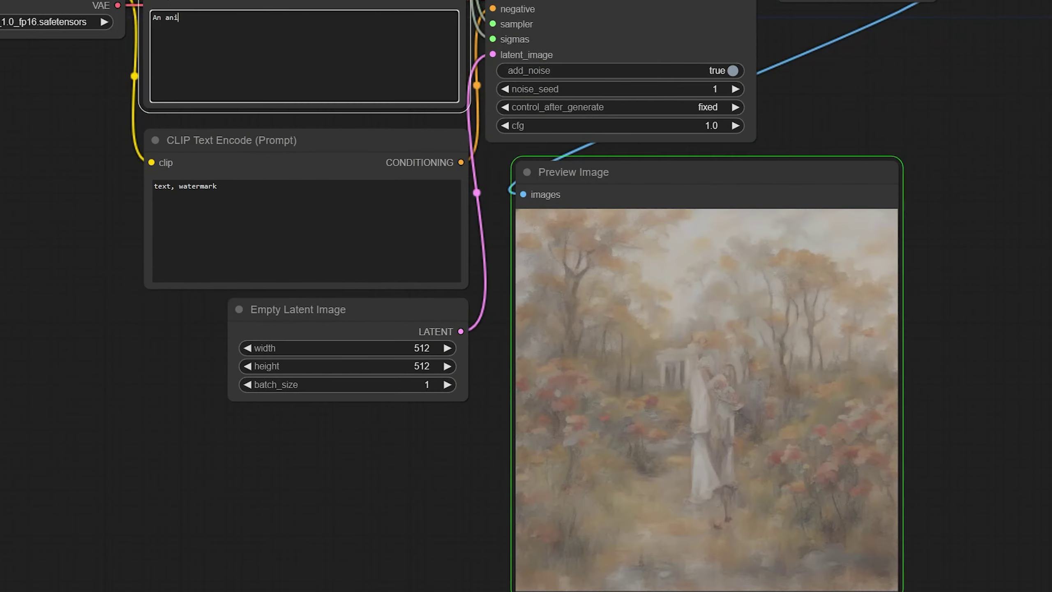
{"action": "type", "text": "me girl runin"}
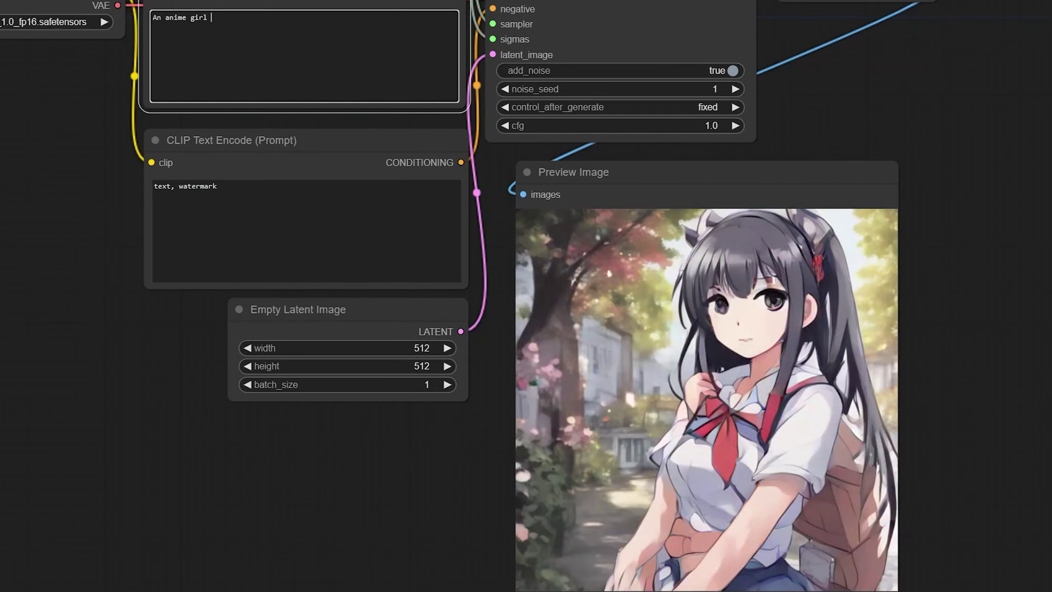
{"action": "key", "text": "BackSpace"}
{"action": "key", "text": "BackSpace"}
{"action": "type", "text": "ning thoru"}
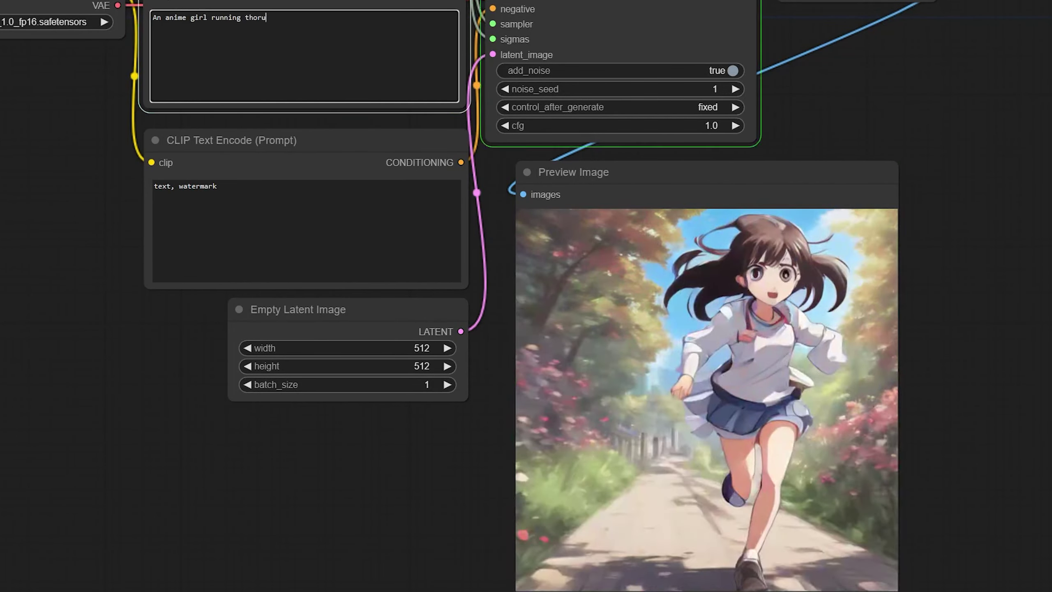
{"action": "type", "text": "gh the sand"}
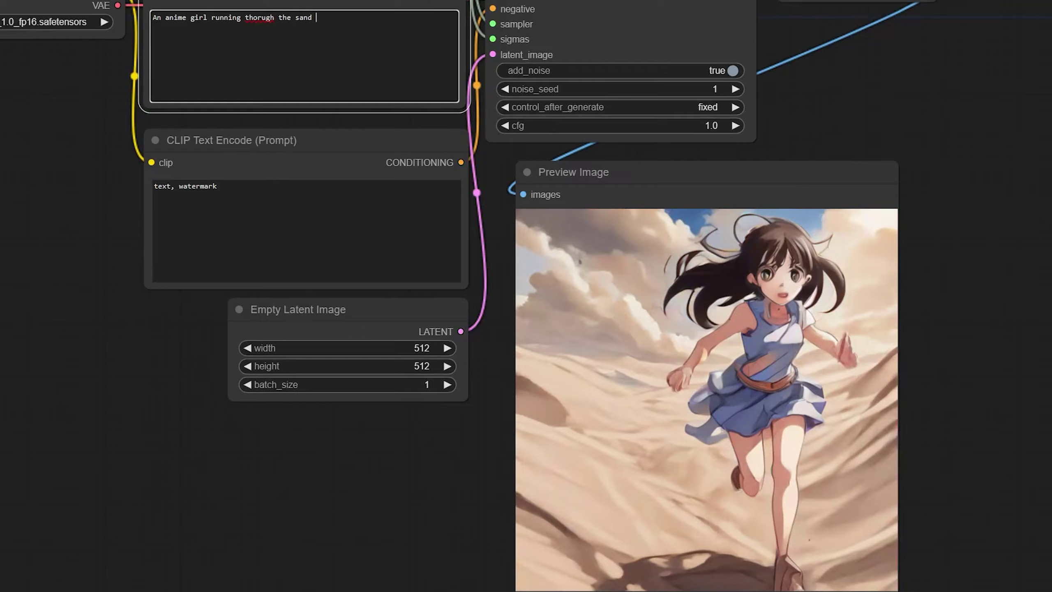
{"action": "key", "text": "BackSpace"}
{"action": "key", "text": "BackSpace"}
{"action": "key", "text": "BackSpace"}
{"action": "key", "text": "BackSpace"}
{"action": "key", "text": "BackSpace"}
{"action": "key", "text": "BackSpace"}
{"action": "key", "text": "BackSpace"}
{"action": "key", "text": "BackSpace"}
{"action": "key", "text": "BackSpace"}
{"action": "key", "text": "BackSpace"}
{"action": "key", "text": "BackSpace"}
{"action": "key", "text": "BackSpace"}
{"action": "key", "text": "BackSpace"}
{"action": "key", "text": "BackSpace"}
{"action": "type", "text": "rough the sand with a sow"}
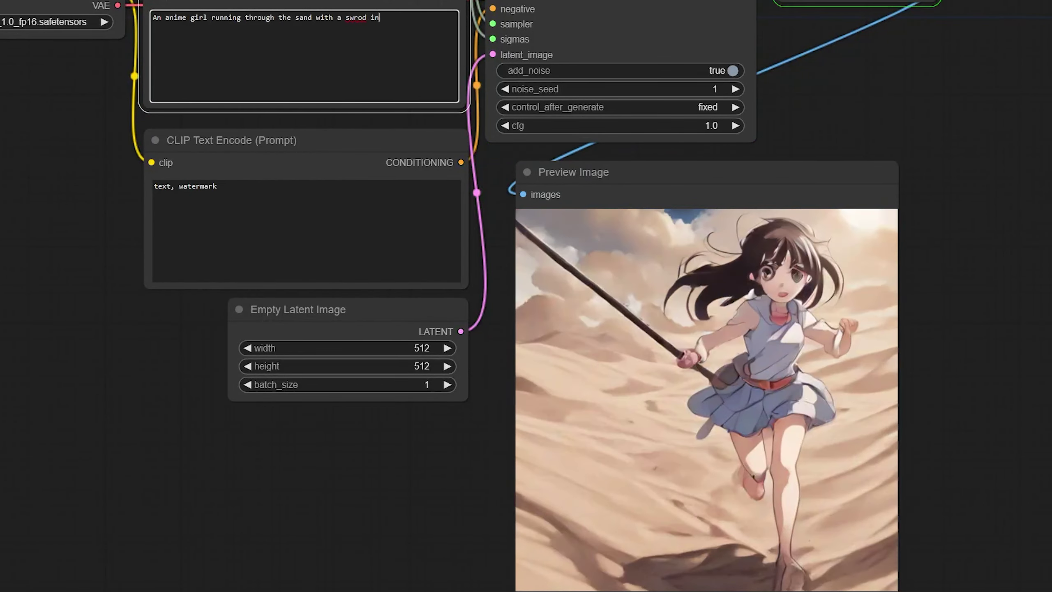
{"action": "key", "text": "BackSpace"}
{"action": "key", "text": "BackSpace"}
{"action": "key", "text": "BackSpace"}
{"action": "type", "text": "sword in hand"}
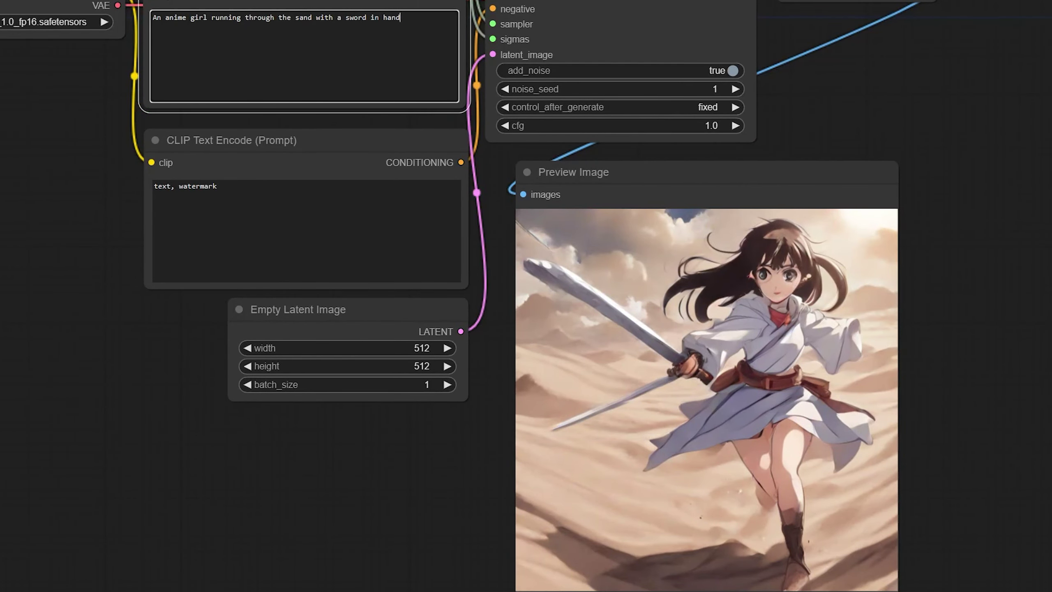
{"action": "key", "text": "BackSpace"}
{"action": "key", "text": "BackSpace"}
{"action": "key", "text": "BackSpace"}
{"action": "key", "text": "BackSpace"}
{"action": "key", "text": "BackSpace"}
{"action": "key", "text": "BackSpace"}
{"action": "key", "text": "BackSpace"}
{"action": "key", "text": "BackSpace"}
{"action": "key", "text": "BackSpace"}
{"action": "key", "text": "BackSpace"}
{"action": "key", "text": "BackSpace"}
{"action": "key", "text": "BackSpace"}
{"action": "type", "text": "taff"}
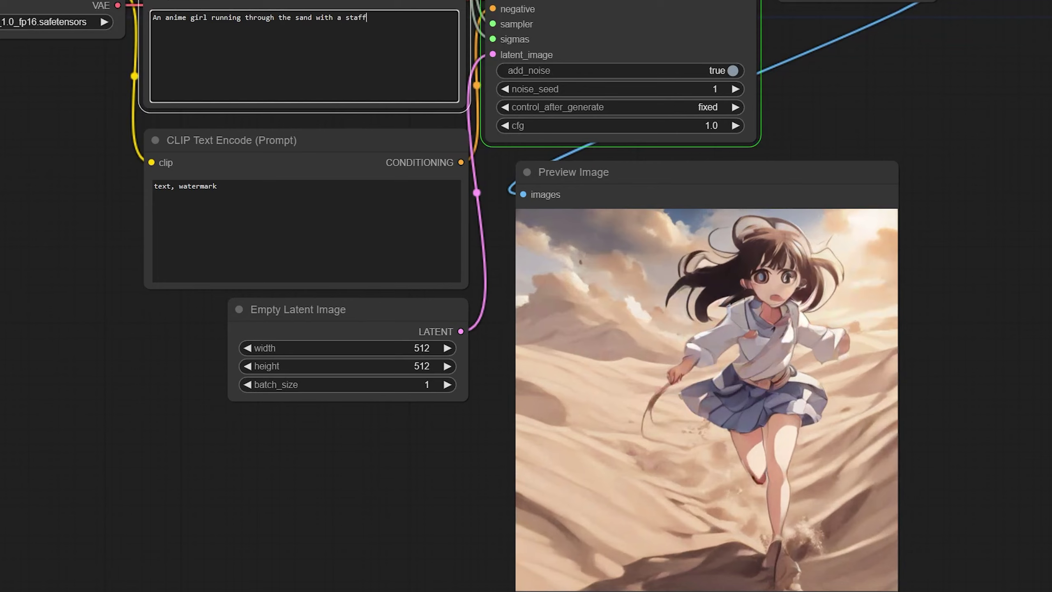
{"action": "type", "text": " in hand"}
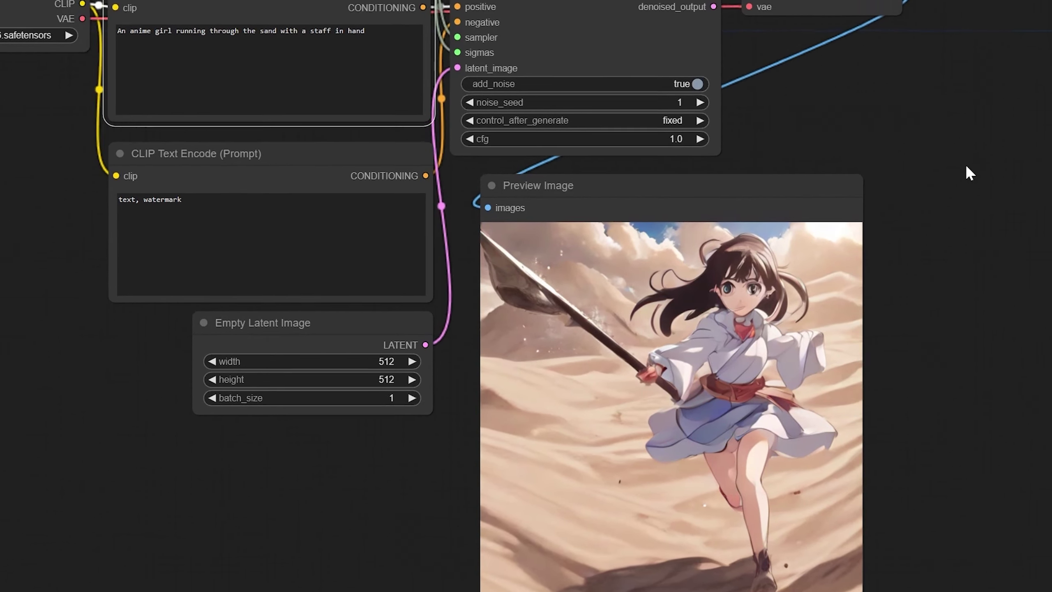
{"action": "left_click_drag", "start_coordinate": [967, 167], "coordinate": [1051, 162]}
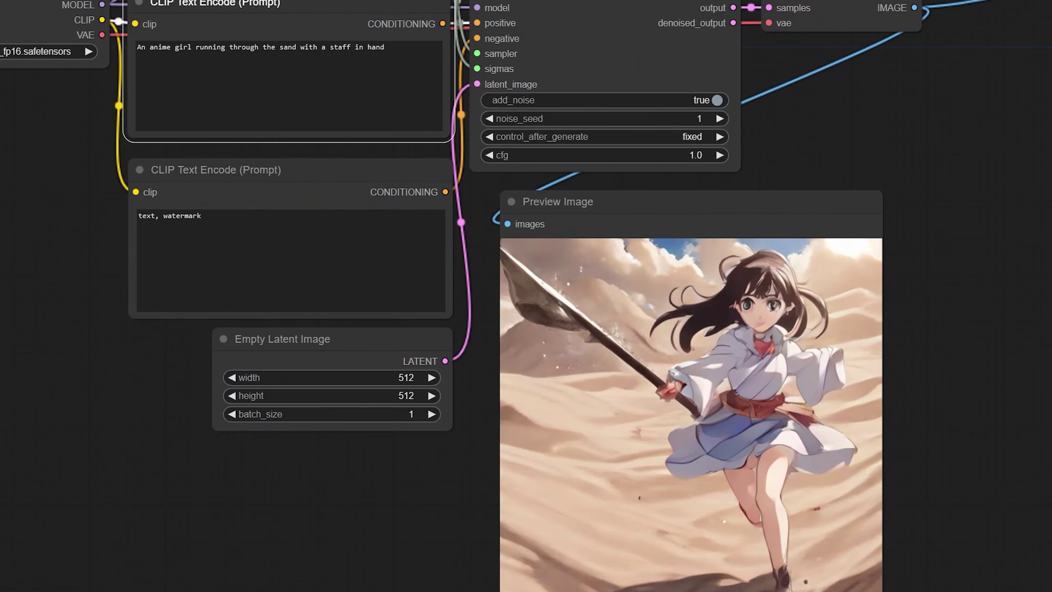
Replace the positive prompt with landscape scenery of sprawling mountains and a dragon flying in the sky.
{"action": "key", "text": "ctrl+a"}
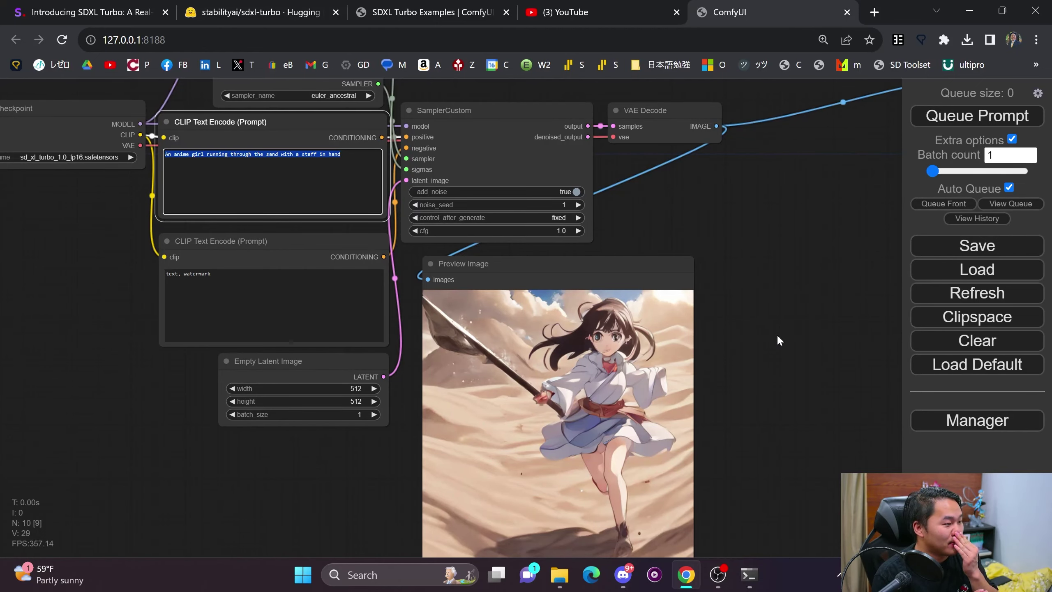
{"action": "key", "text": "BackSpace"}
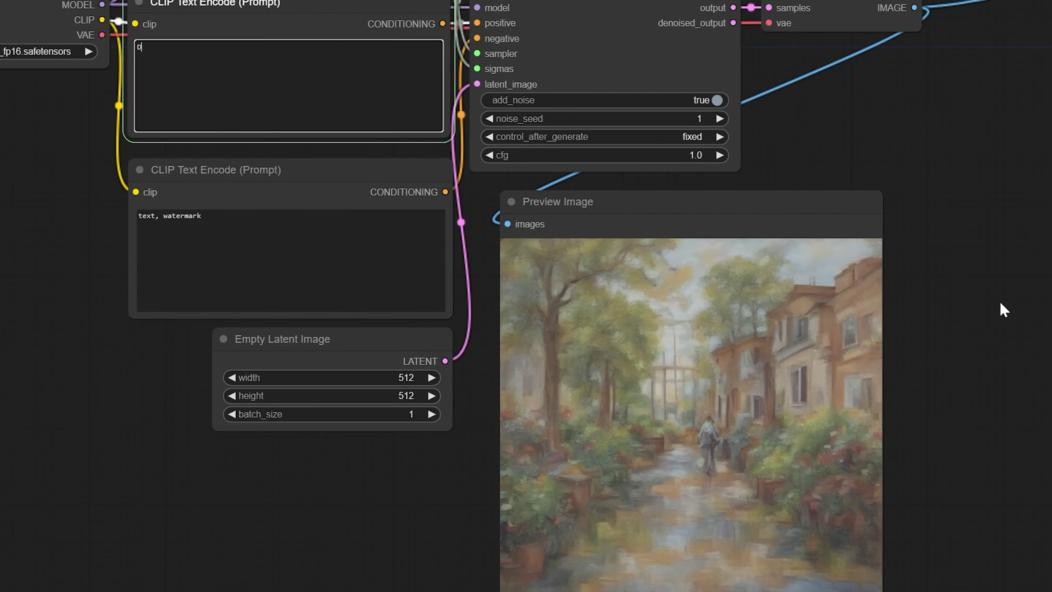
{"action": "type", "text": "dancing"}
{"action": "key", "text": "ctrl+a"}
{"action": "key", "text": "BackSpace"}
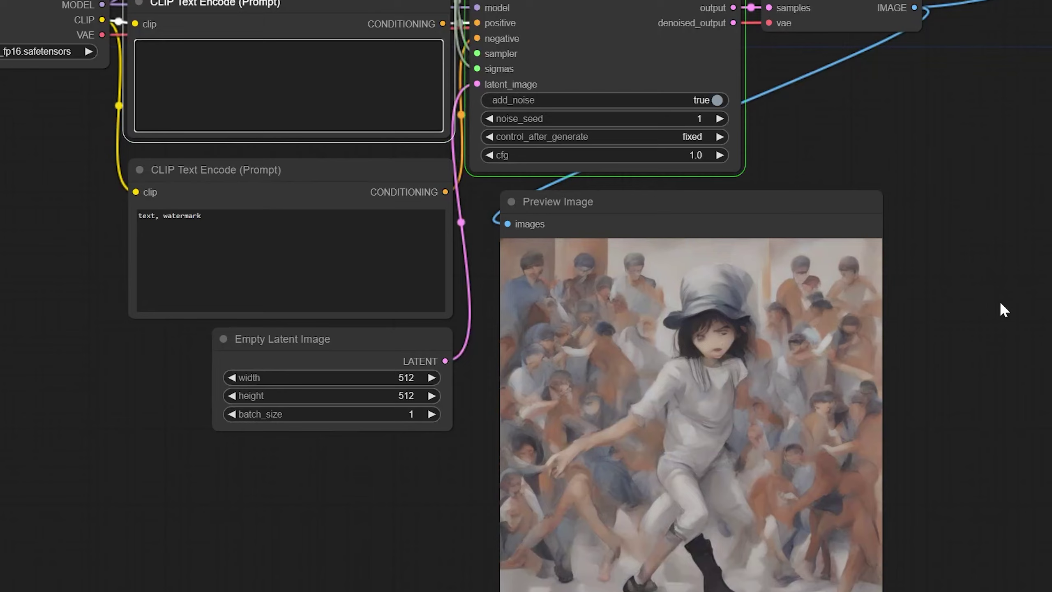
{"action": "type", "text": "Landscape "}
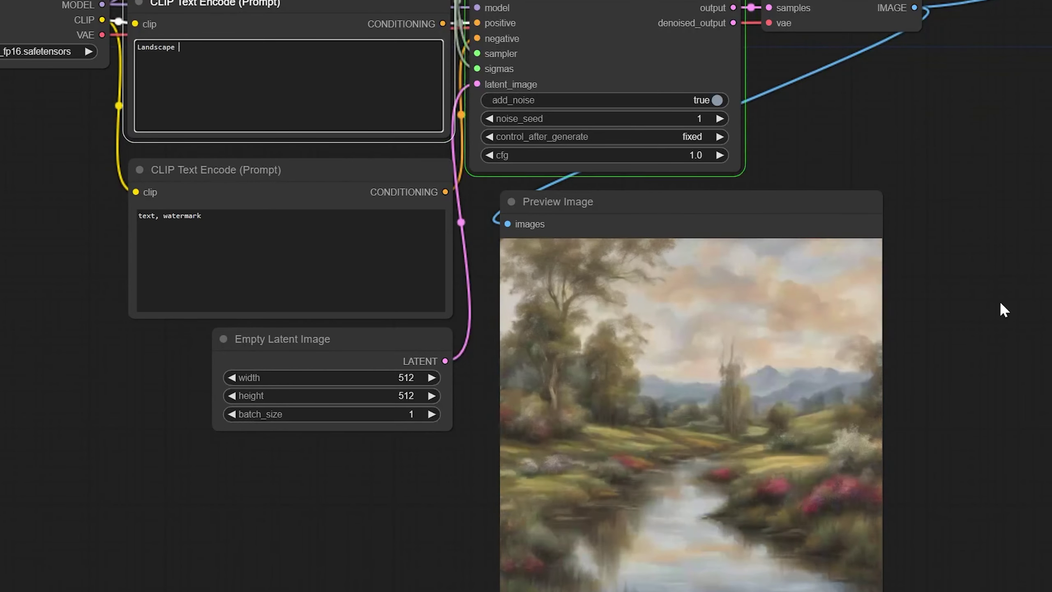
{"action": "type", "text": "scenery "}
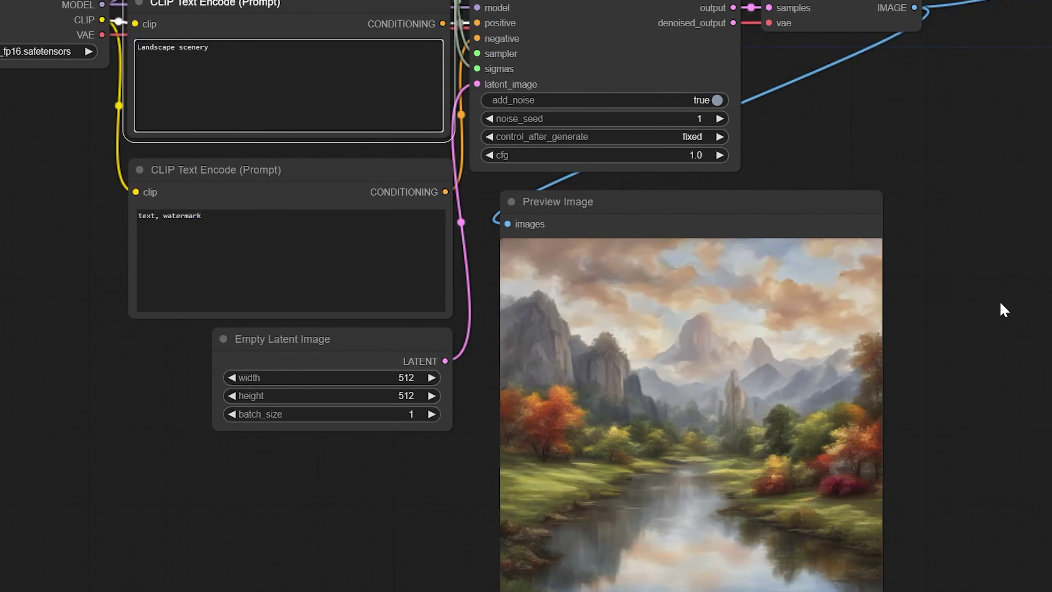
{"action": "type", "text": "with spaw"}
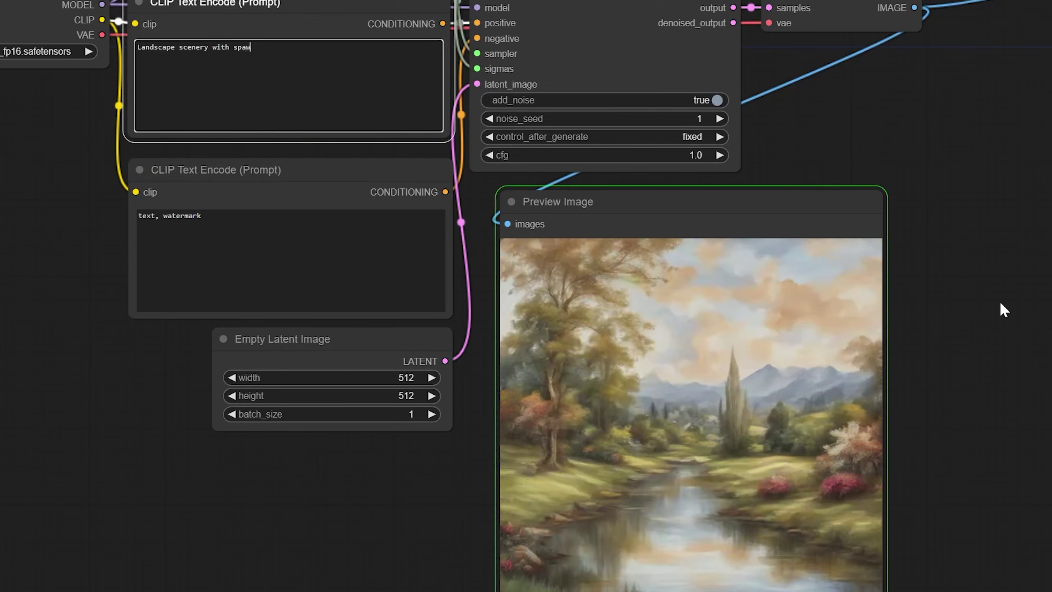
{"action": "type", "text": "ling mountains "}
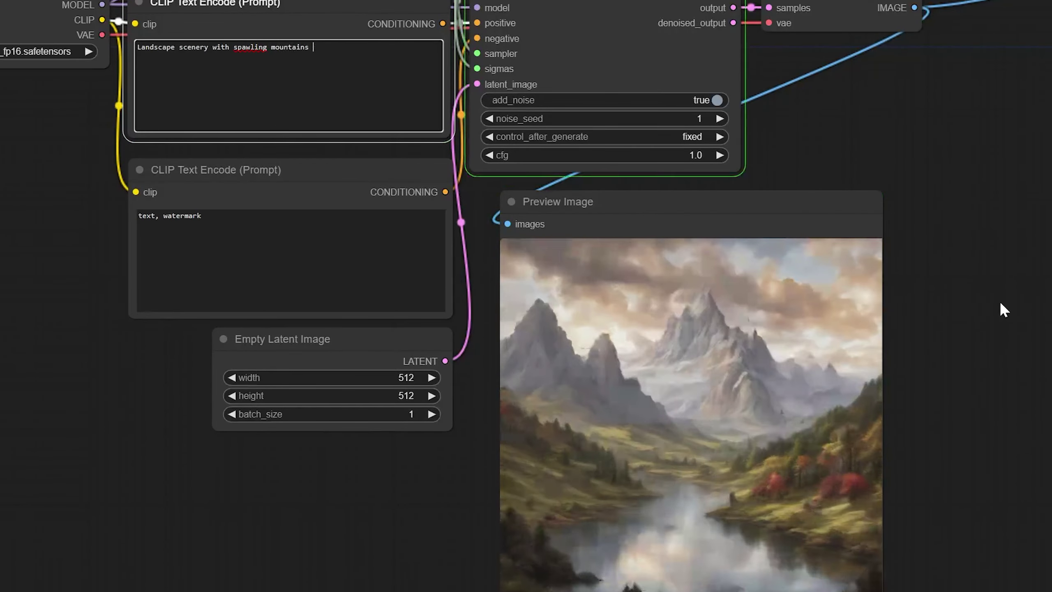
{"action": "type", "text": "in the background"}
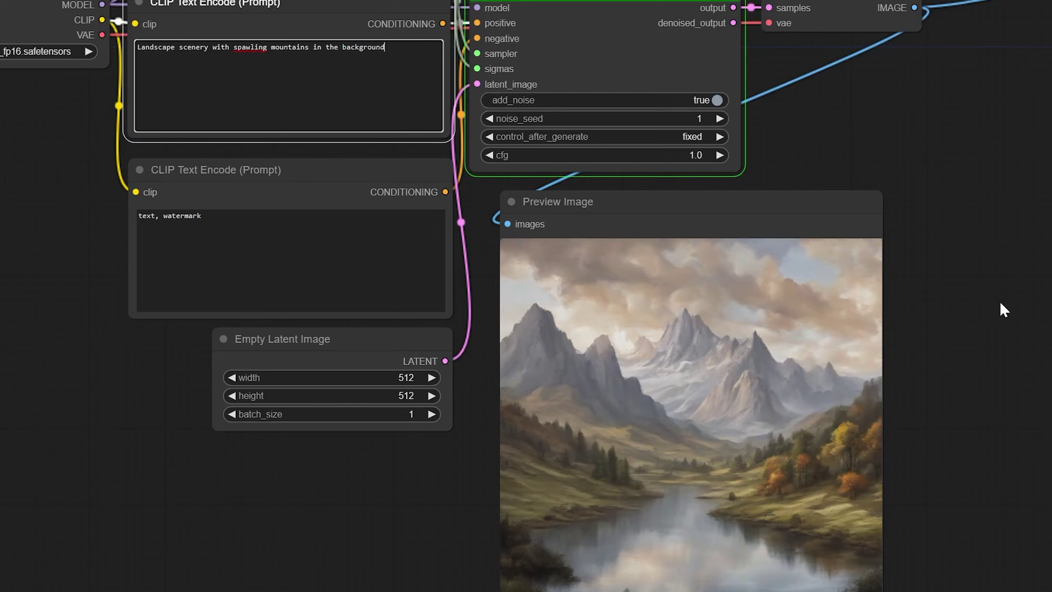
{"action": "type", "text": ", and a dragon f"}
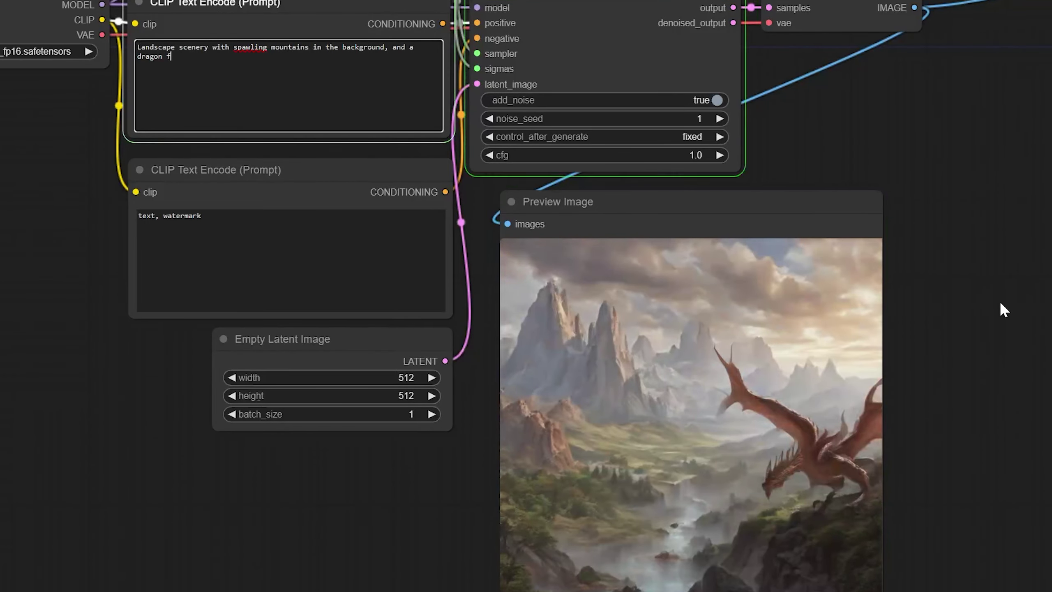
{"action": "type", "text": "lying in the sky"}
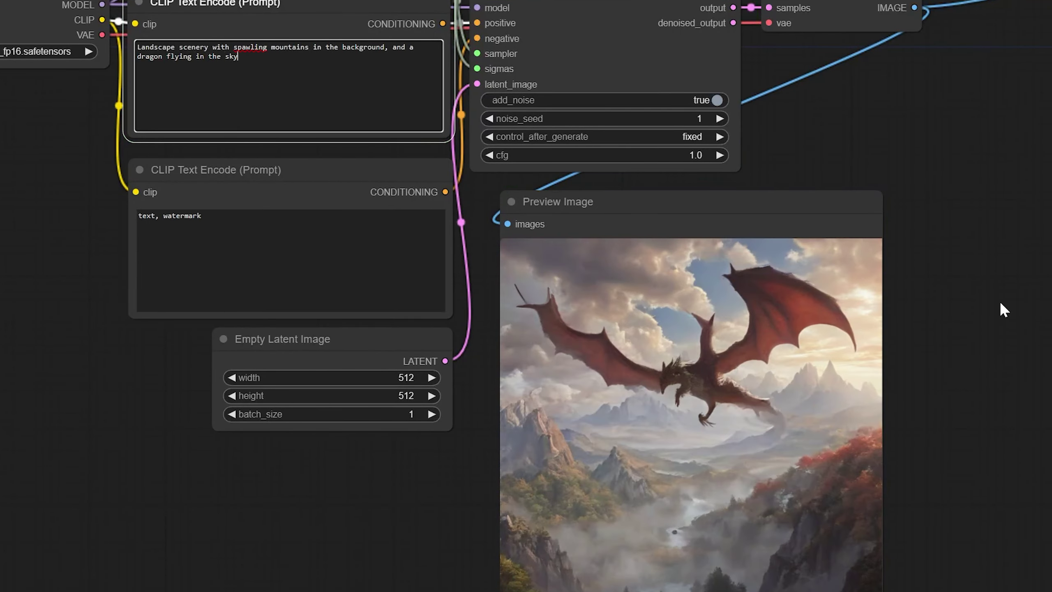
{"action": "scroll", "coordinate": [1000, 301], "scroll_direction": "down", "scroll_amount": 1}
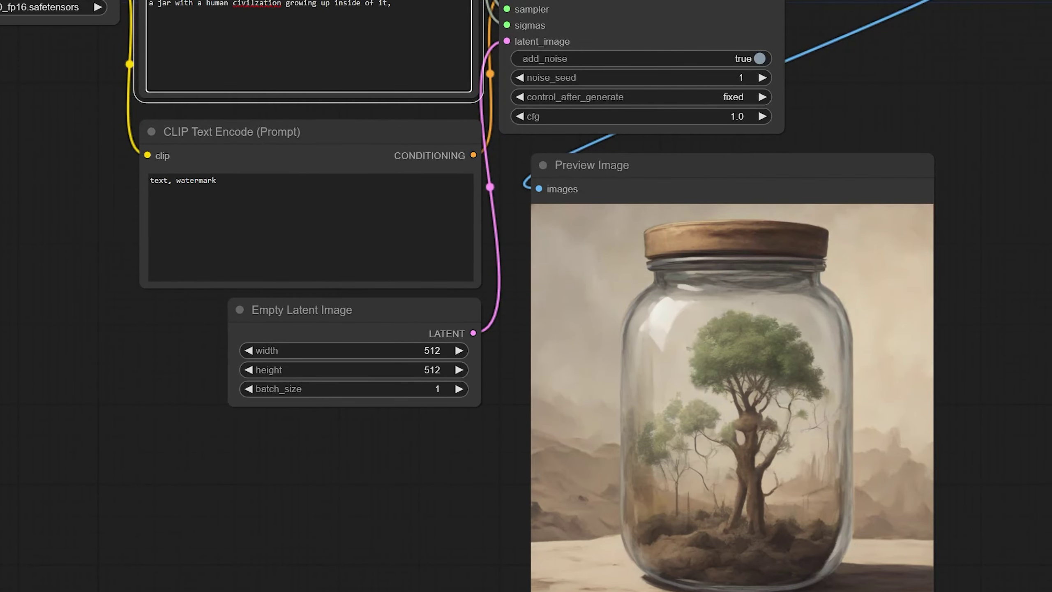
Try variations of 'a jar with a human civilization in it', then erase the prompt entirely.
{"action": "key", "text": "BackSpace"}
{"action": "key", "text": "BackSpace"}
{"action": "key", "text": "BackSpace"}
{"action": "key", "text": "BackSpace"}
{"action": "key", "text": "BackSpace"}
{"action": "key", "text": "BackSpace"}
{"action": "key", "text": "BackSpace"}
{"action": "key", "text": "BackSpace"}
{"action": "type", "text": "lizat"}
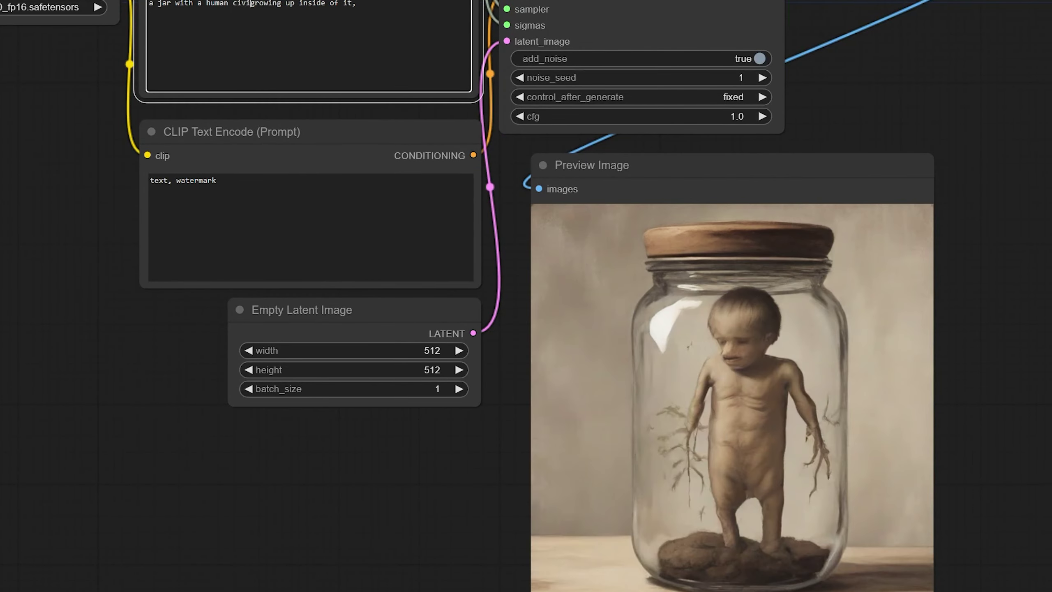
{"action": "type", "text": "ion"}
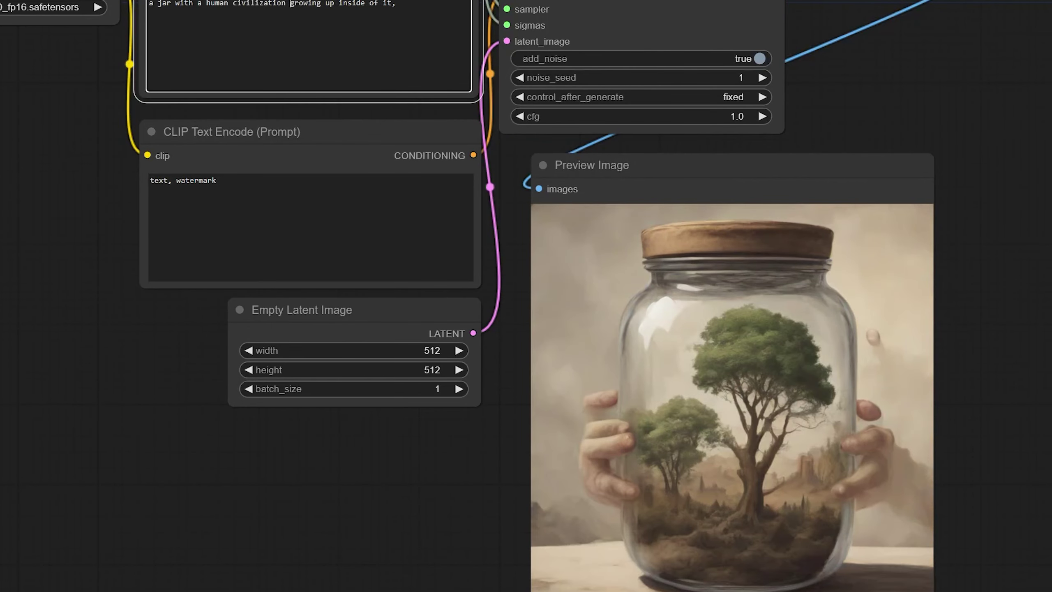
{"action": "key", "text": "BackSpace"}
{"action": "key", "text": "BackSpace"}
{"action": "key", "text": "BackSpace"}
{"action": "key", "text": "BackSpace"}
{"action": "key", "text": "BackSpace"}
{"action": "key", "text": "BackSpace"}
{"action": "key", "text": "BackSpace"}
{"action": "key", "text": "BackSpace"}
{"action": "key", "text": "BackSpace"}
{"action": "key", "text": "BackSpace"}
{"action": "key", "text": "BackSpace"}
{"action": "key", "text": "BackSpace"}
{"action": "key", "text": "BackSpace"}
{"action": "key", "text": "BackSpace"}
{"action": "key", "text": "BackSpace"}
{"action": "key", "text": "BackSpace"}
{"action": "key", "text": "BackSpace"}
{"action": "key", "text": "BackSpace"}
{"action": "key", "text": "BackSpace"}
{"action": "key", "text": "BackSpace"}
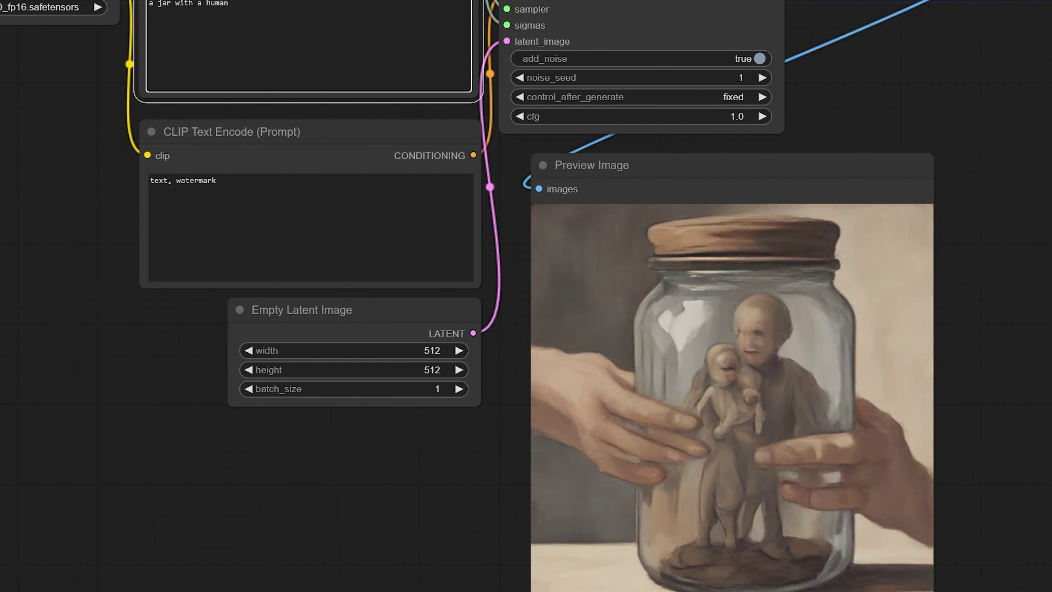
{"action": "type", "text": "in it"}
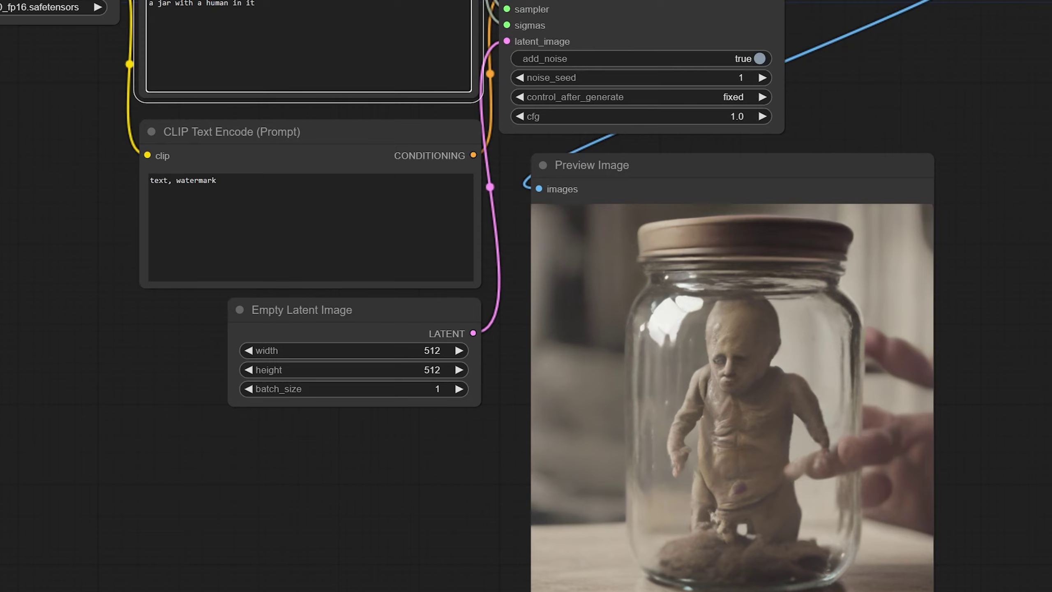
{"action": "key", "text": "BackSpace"}
{"action": "key", "text": "BackSpace"}
{"action": "key", "text": "BackSpace"}
{"action": "key", "text": "BackSpace"}
{"action": "key", "text": "BackSpace"}
{"action": "key", "text": "BackSpace"}
{"action": "key", "text": "BackSpace"}
{"action": "key", "text": "BackSpace"}
{"action": "key", "text": "BackSpace"}
{"action": "key", "text": "BackSpace"}
{"action": "key", "text": "BackSpace"}
{"action": "key", "text": "BackSpace"}
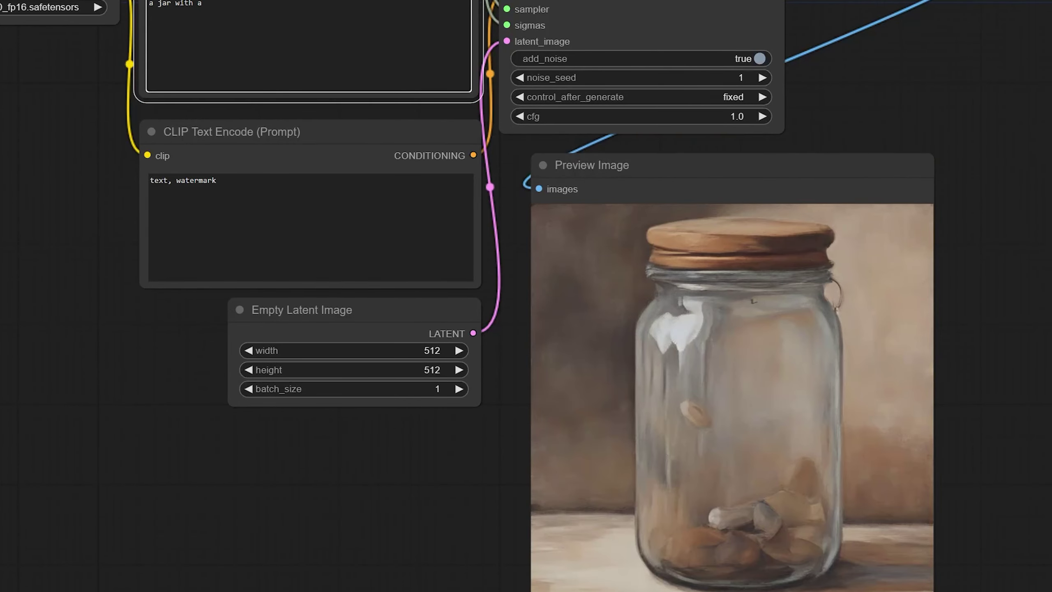
{"action": "key", "text": "BackSpace"}
{"action": "key", "text": "BackSpace"}
{"action": "key", "text": "BackSpace"}
{"action": "key", "text": "BackSpace"}
{"action": "key", "text": "BackSpace"}
{"action": "key", "text": "BackSpace"}
{"action": "key", "text": "BackSpace"}
{"action": "key", "text": "BackSpace"}
{"action": "key", "text": "BackSpace"}
{"action": "key", "text": "BackSpace"}
{"action": "key", "text": "BackSpace"}
{"action": "key", "text": "BackSpace"}
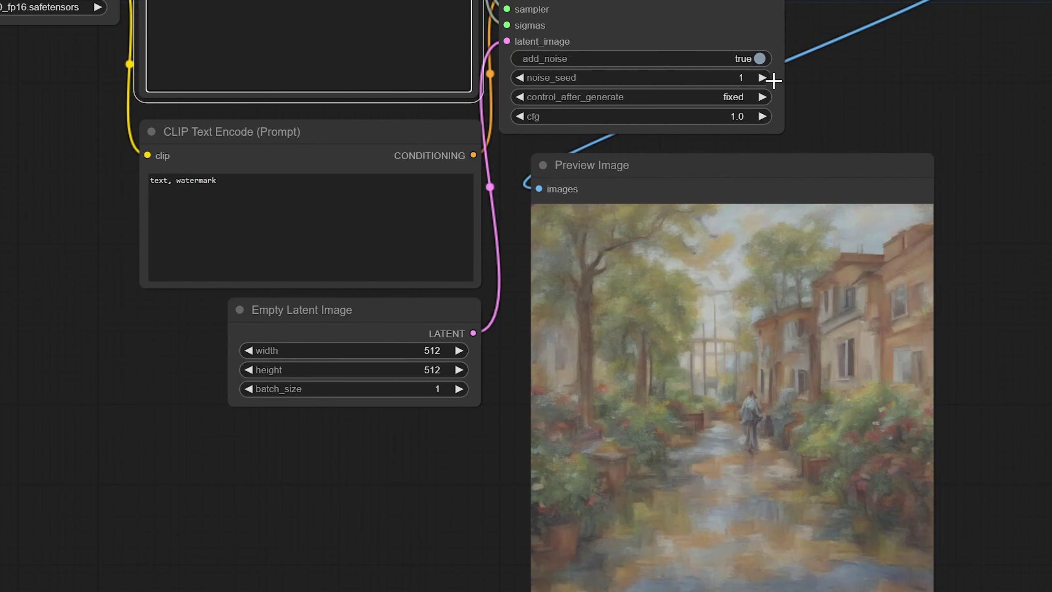
Set the noise seed to 2 and type 'An man walking through a city, holding a hat, beautiful, 4k'.
{"action": "left_click", "coordinate": [761, 78]}
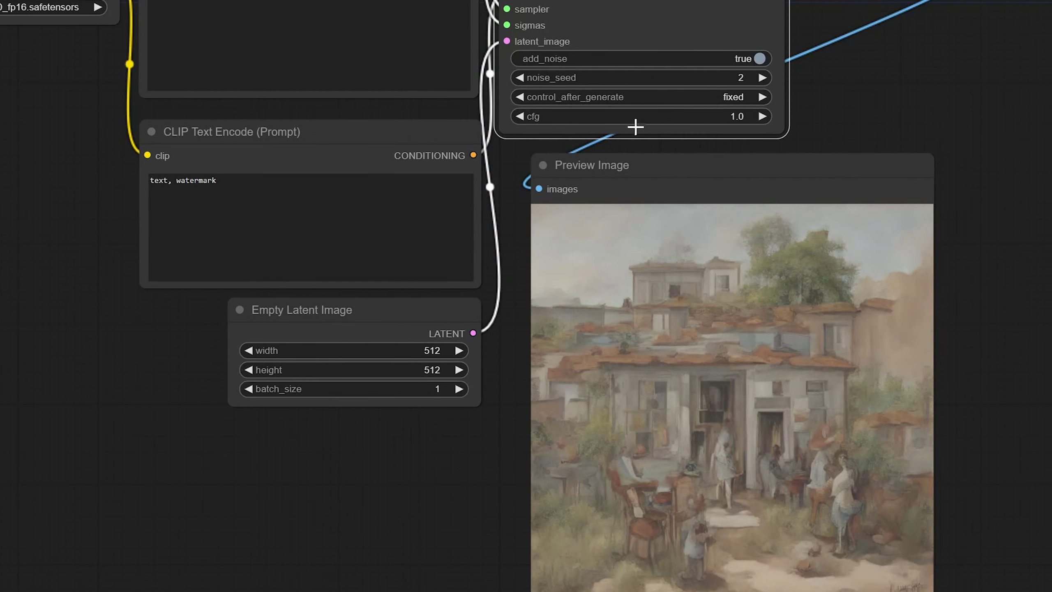
{"action": "left_click", "coordinate": [309, 50]}
{"action": "type", "text": "A"}
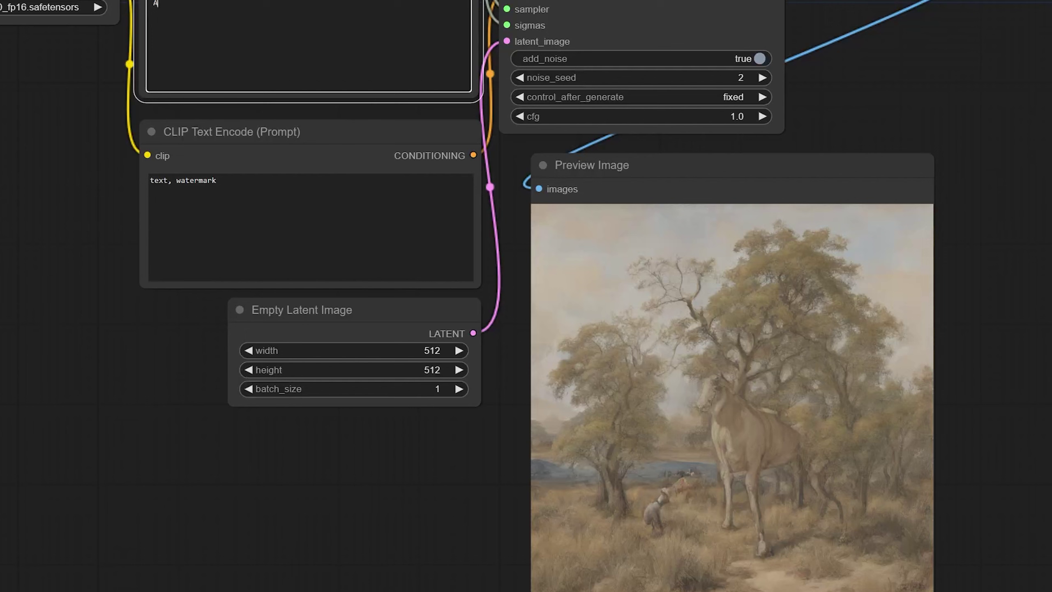
{"action": "type", "text": "n "}
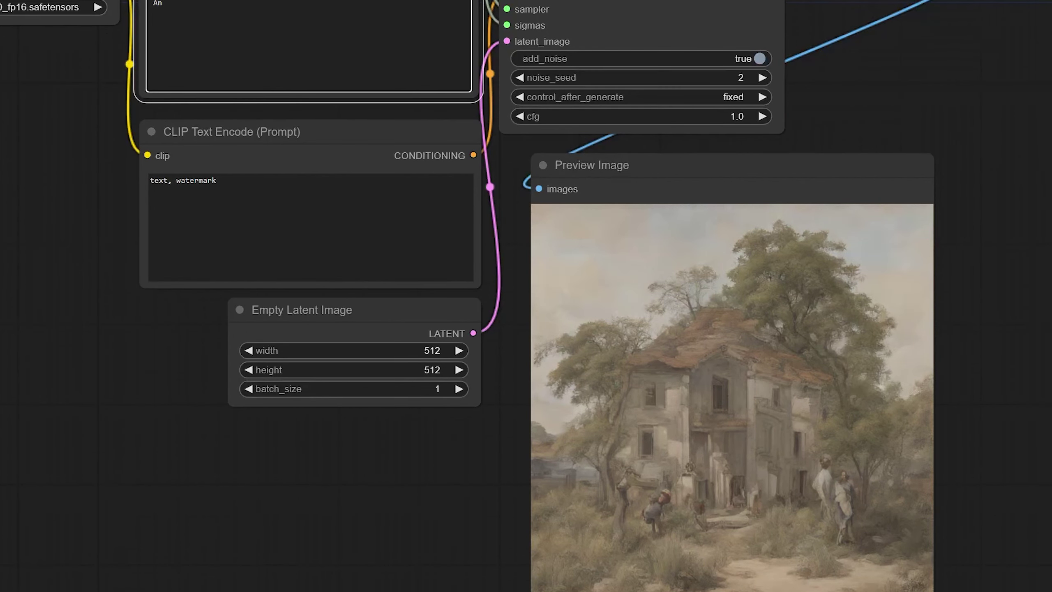
{"action": "type", "text": "man walking thourhg"}
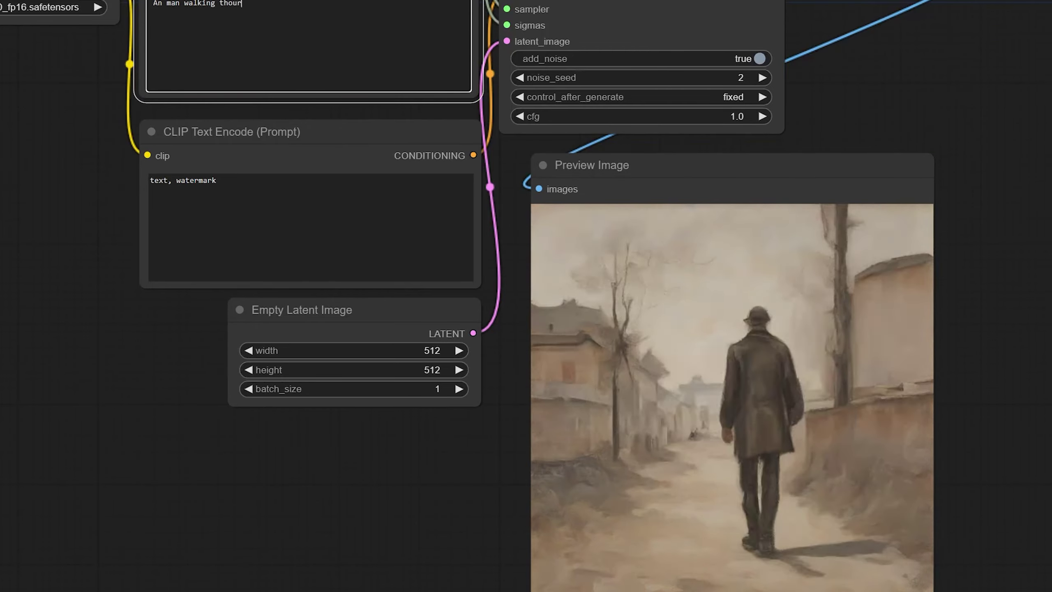
{"action": "key", "text": "BackSpace"}
{"action": "key", "text": "BackSpace"}
{"action": "key", "text": "BackSpace"}
{"action": "key", "text": "BackSpace"}
{"action": "key", "text": "BackSpace"}
{"action": "type", "text": "ough a c"}
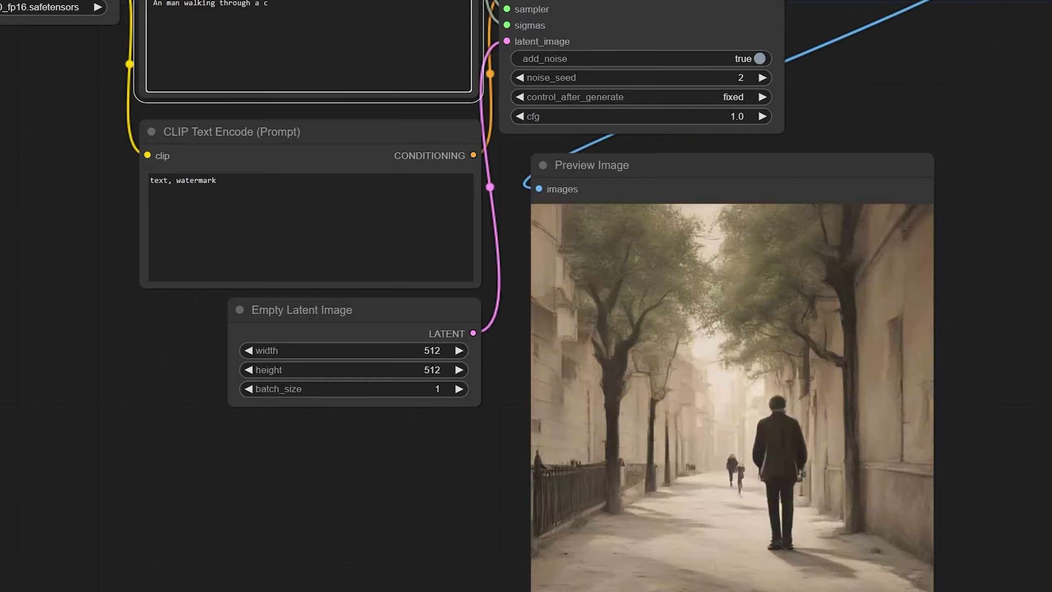
{"action": "type", "text": "ity, hand h"}
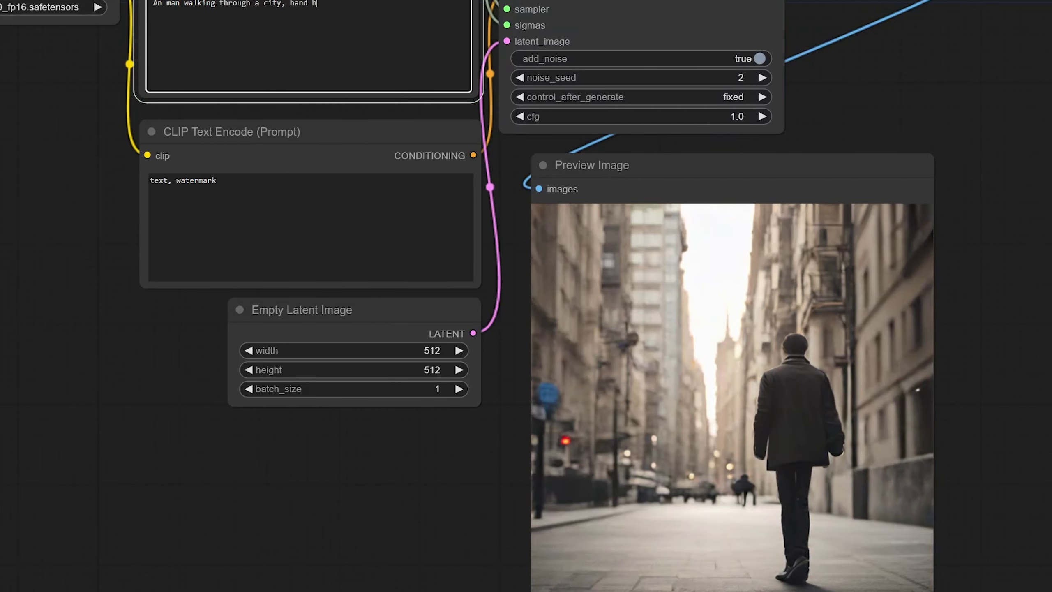
{"action": "type", "text": "anging down,"}
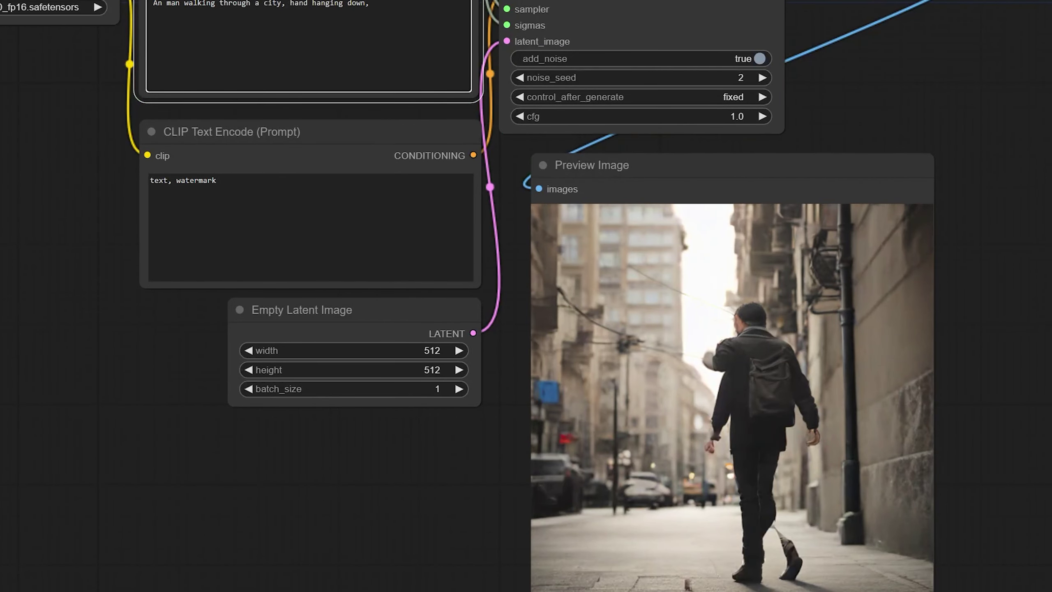
{"action": "type", "text": " while"}
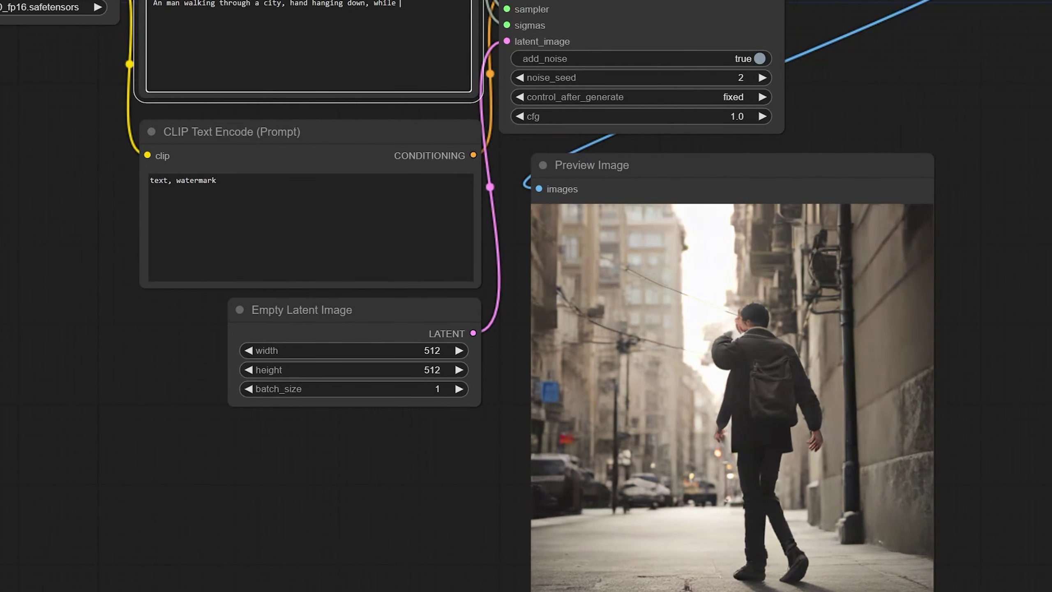
{"action": "type", "text": " holding a hat"}
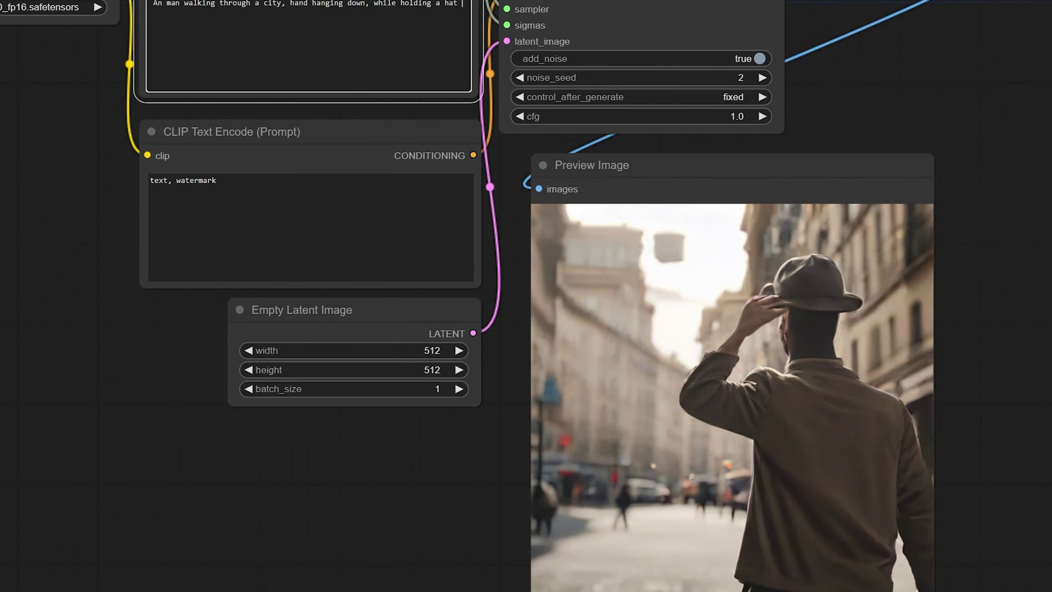
{"action": "type", "text": "looking"}
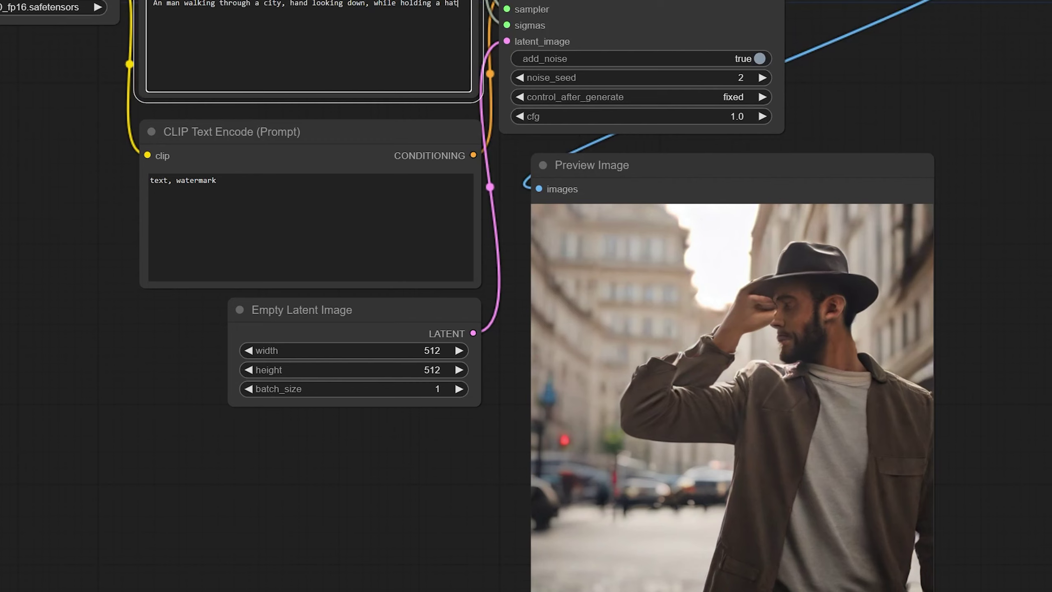
{"action": "type", "text": ", "}
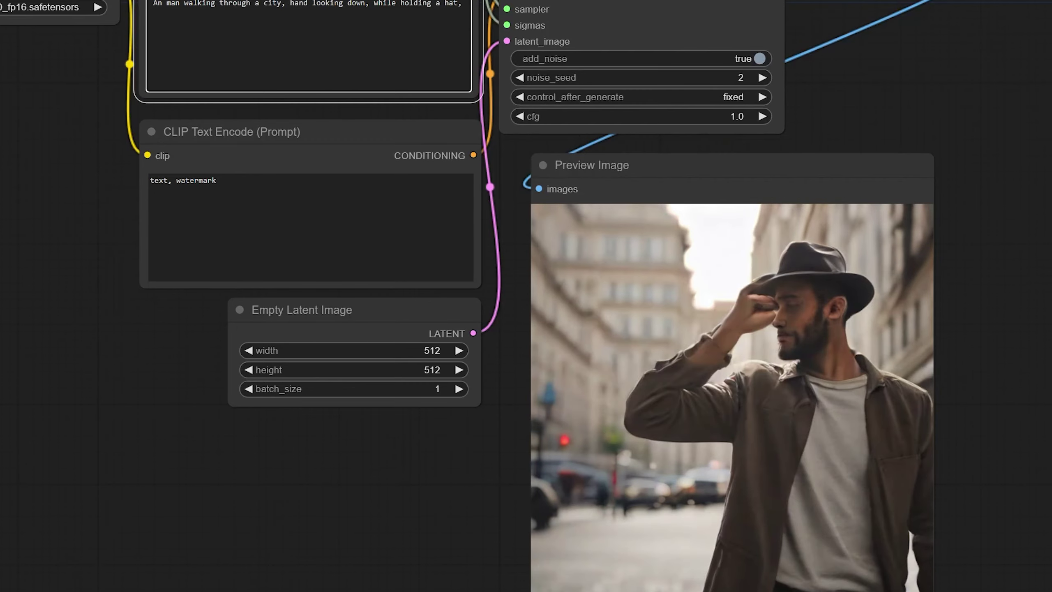
{"action": "type", "text": "beautf"}
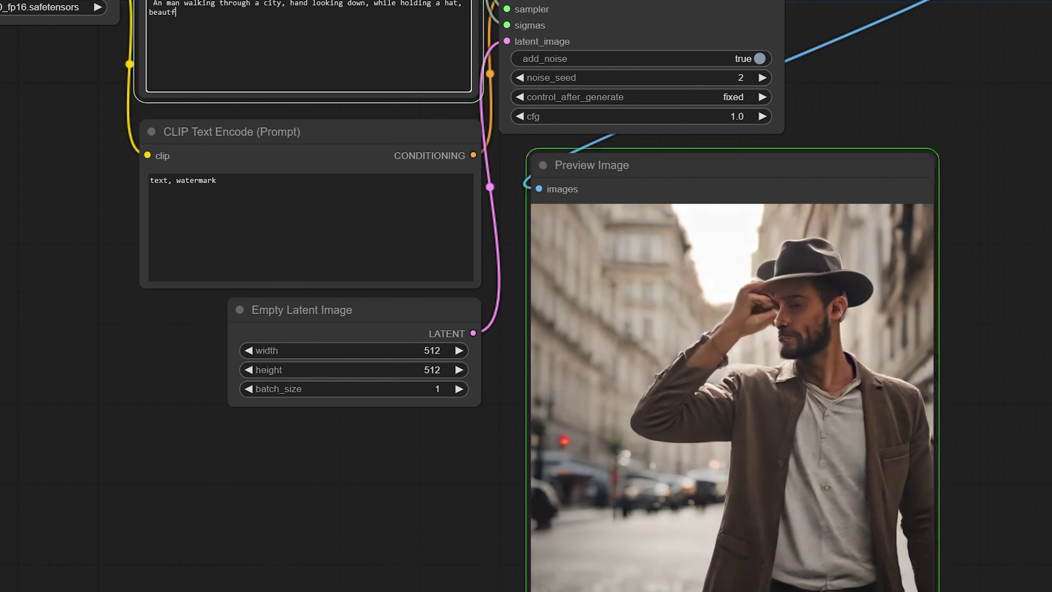
{"action": "key", "text": "BackSpace"}
{"action": "type", "text": "iful, 4k"}
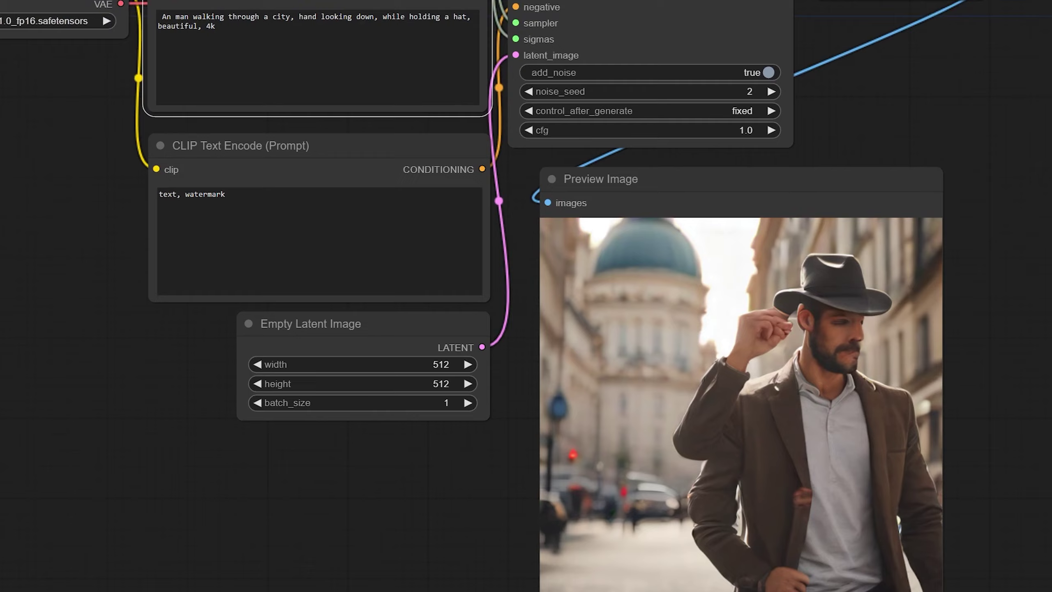
Append ', with a suitcase' to the prompt and pan to the Load Checkpoint node.
{"action": "left_click", "coordinate": [216, 26]}
{"action": "type", "text": ","}
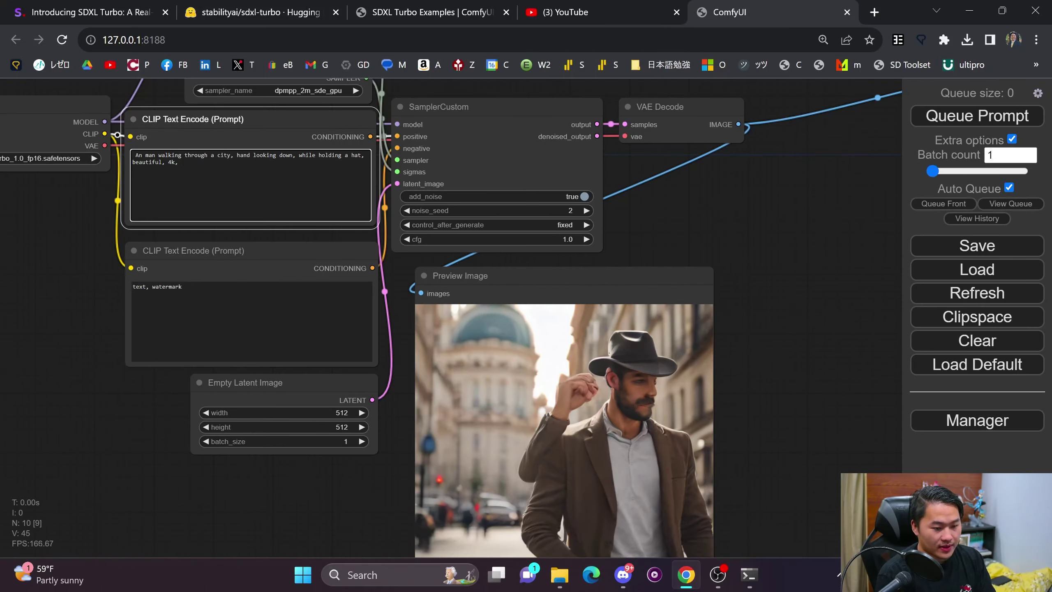
{"action": "type", "text": " with a suitcase"}
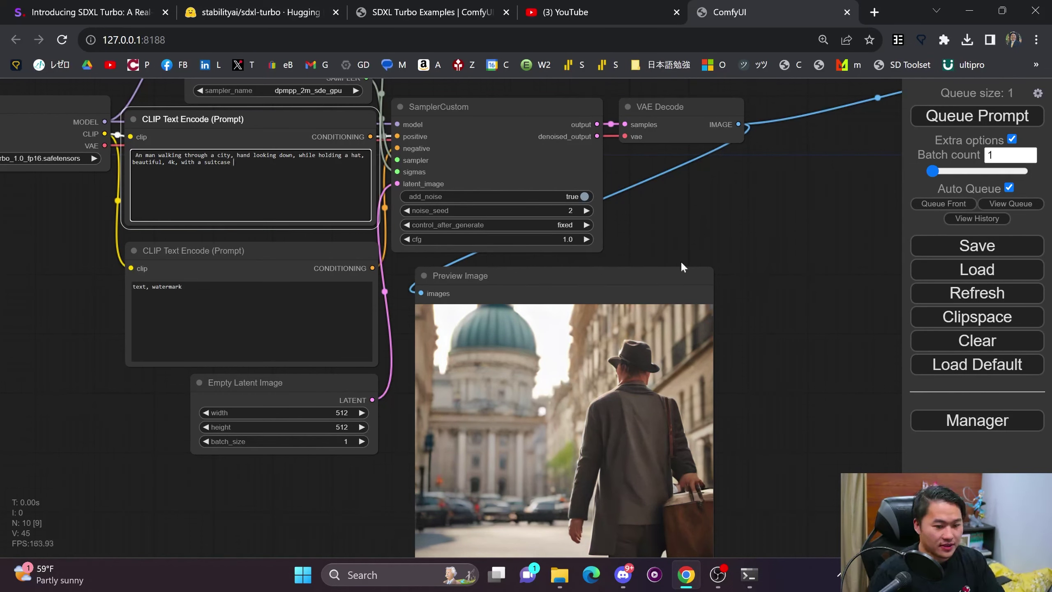
{"action": "left_click_drag", "start_coordinate": [683, 268], "coordinate": [693, 201]}
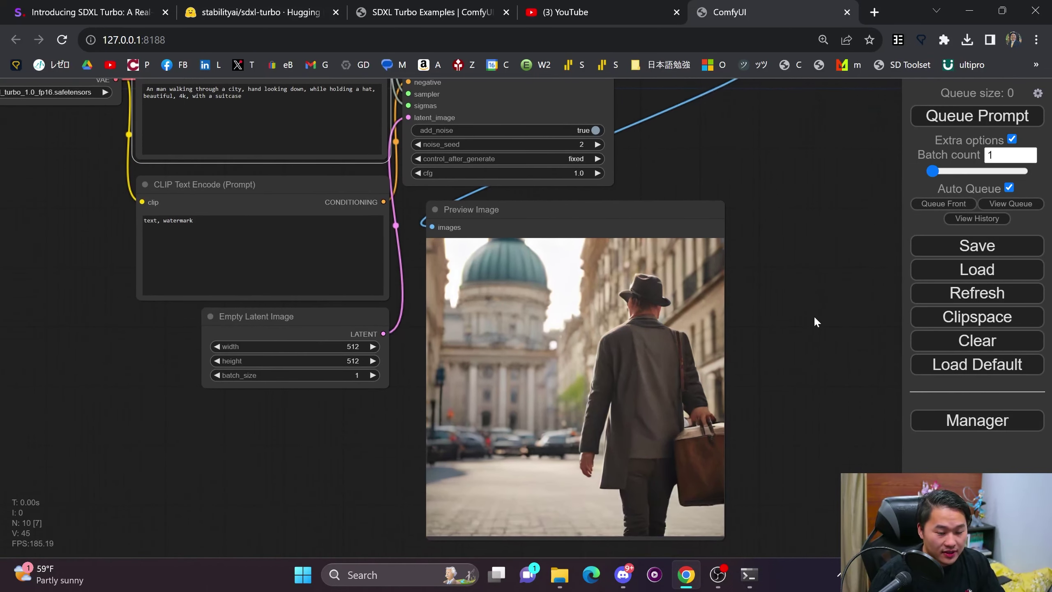
{"action": "left_click_drag", "start_coordinate": [157, 359], "coordinate": [235, 417]}
Switch the checkpoint to sd_xl_turbo_1.0.safetensors and queue a generation.
{"action": "left_click", "coordinate": [141, 156]}
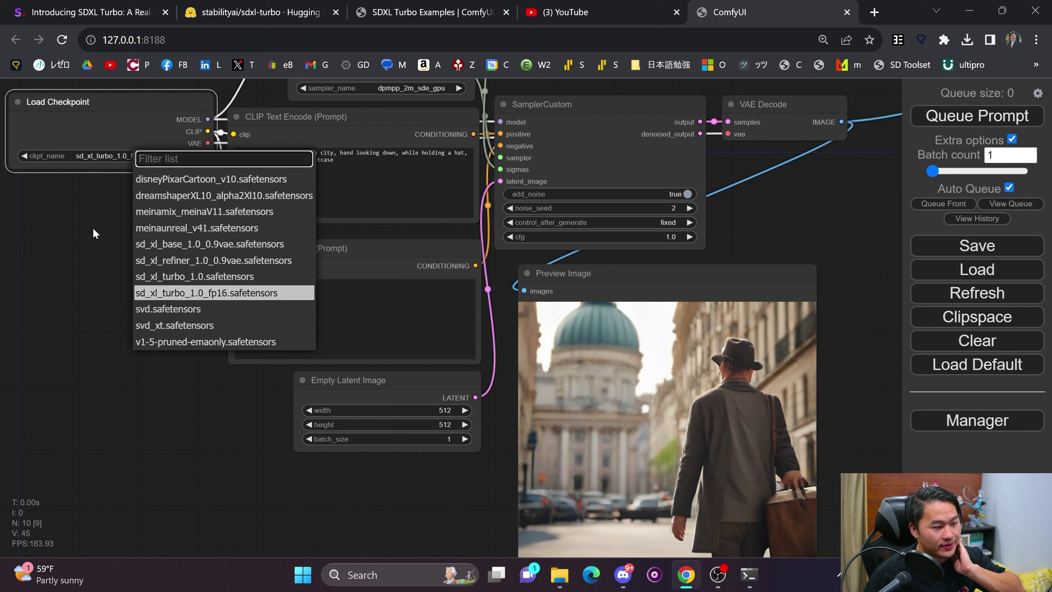
{"action": "left_click", "coordinate": [246, 278]}
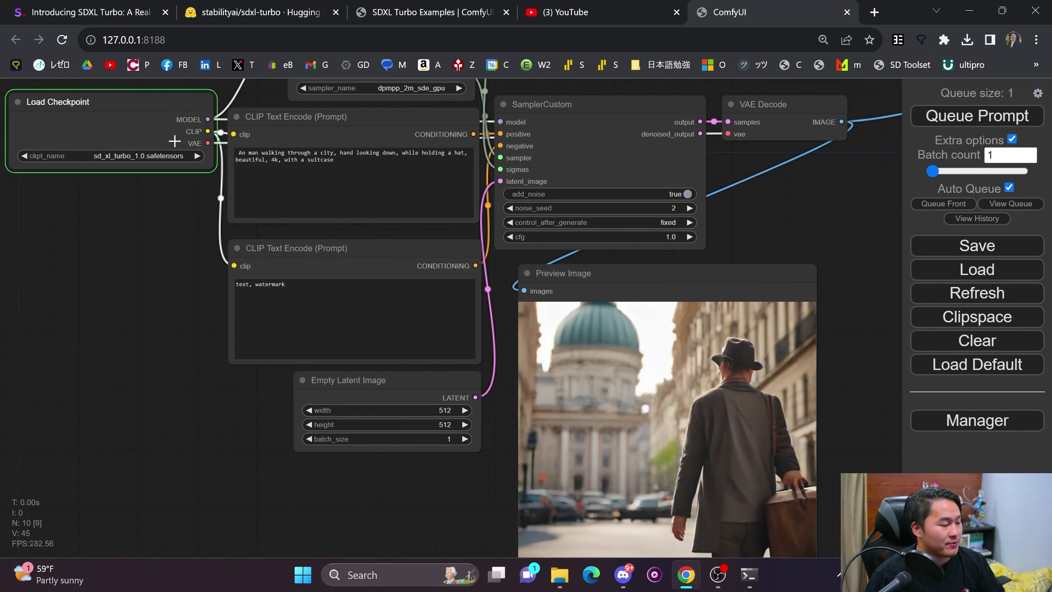
{"action": "left_click_drag", "start_coordinate": [168, 221], "coordinate": [148, 220]}
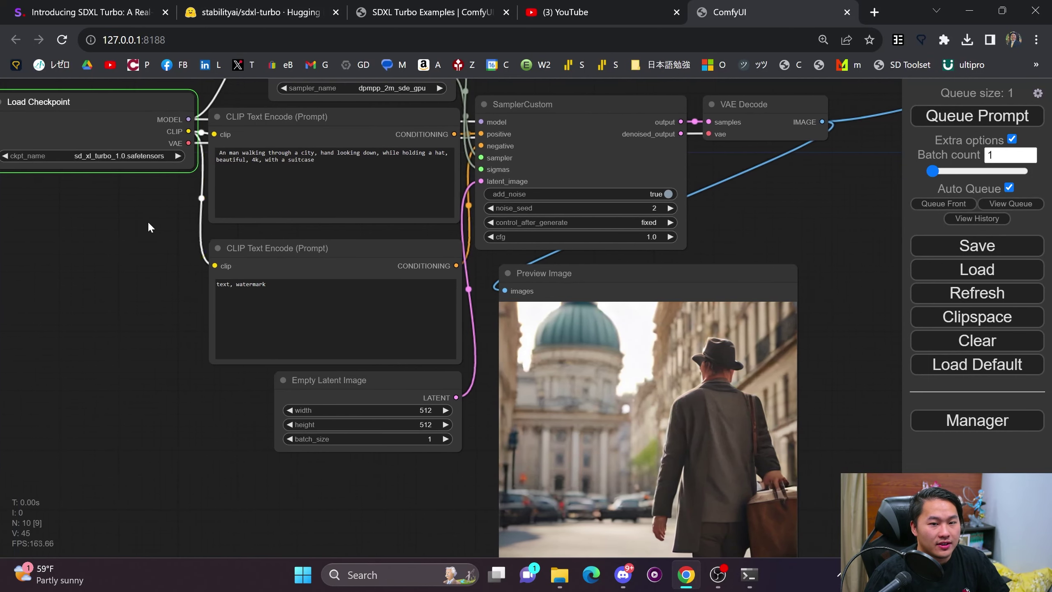
{"action": "left_click", "coordinate": [1005, 120]}
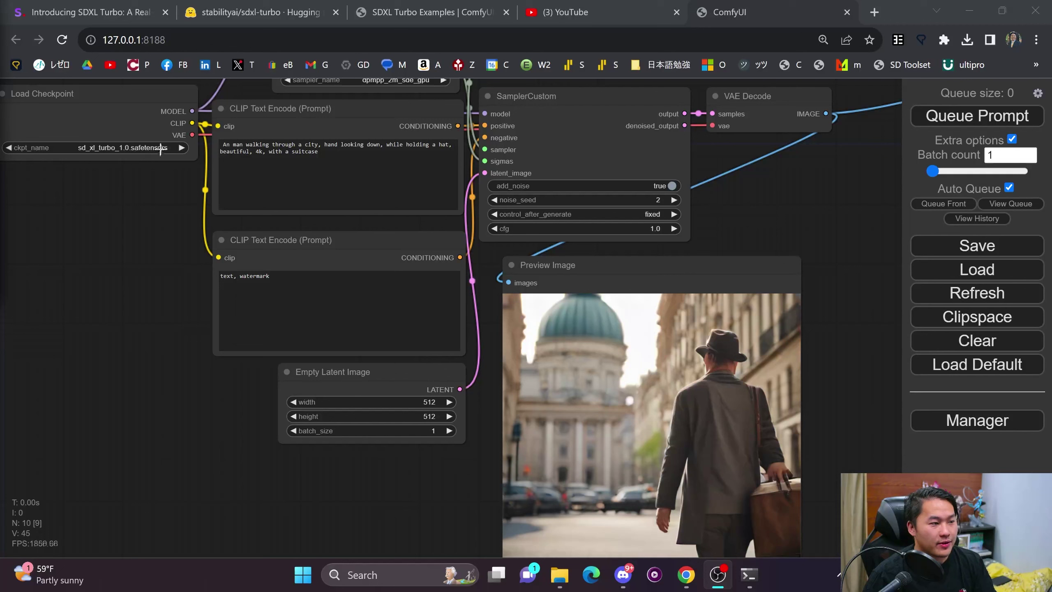
Clear the positive prompt and start it as 'A man walking through a city with'.
{"action": "left_click", "coordinate": [322, 151]}
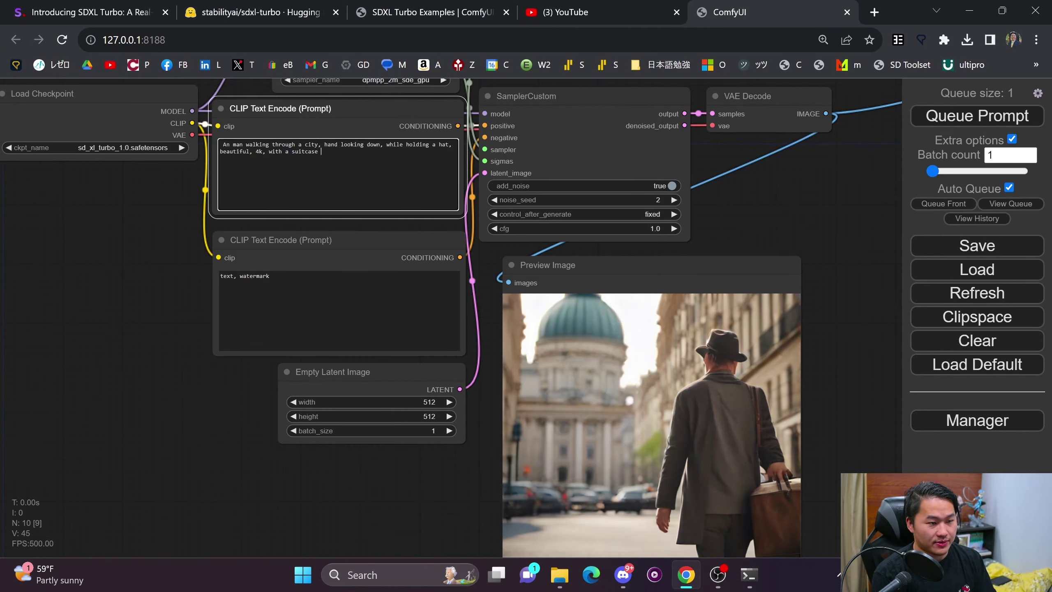
{"action": "key", "text": "BackSpace"}
{"action": "key", "text": "BackSpace"}
{"action": "key", "text": "BackSpace"}
{"action": "key", "text": "BackSpace"}
{"action": "key", "text": "BackSpace"}
{"action": "key", "text": "BackSpace"}
{"action": "key", "text": "BackSpace"}
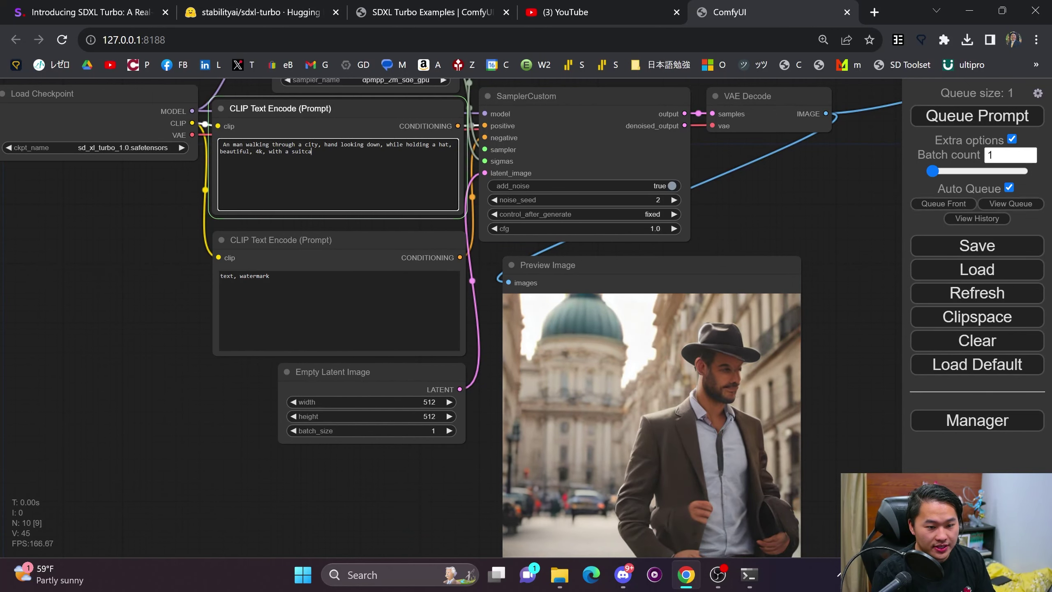
{"action": "key", "text": "ctrl+a"}
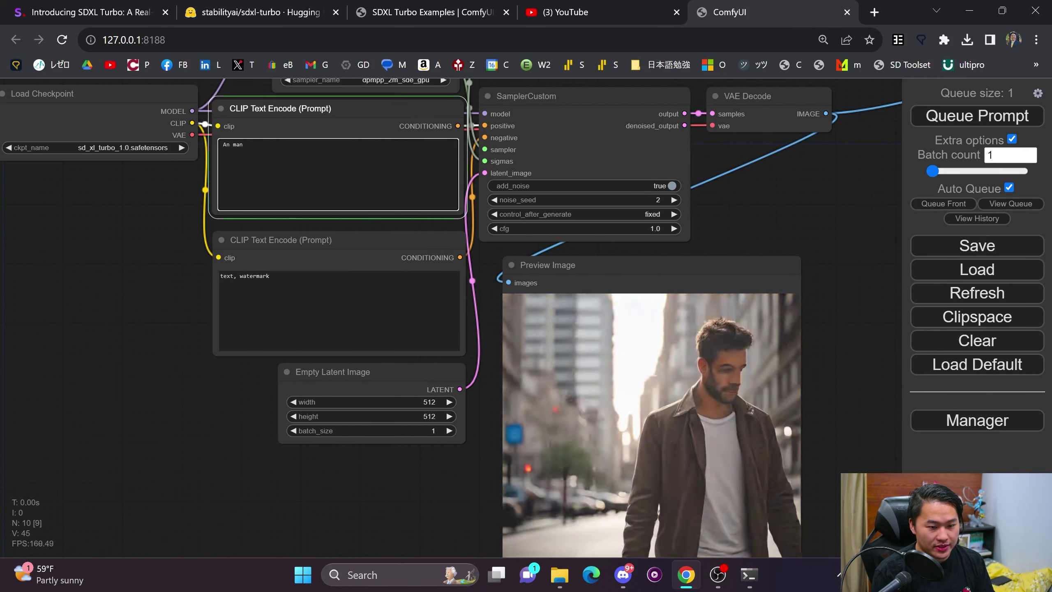
{"action": "key", "text": "BackSpace"}
{"action": "type", "text": "A man "}
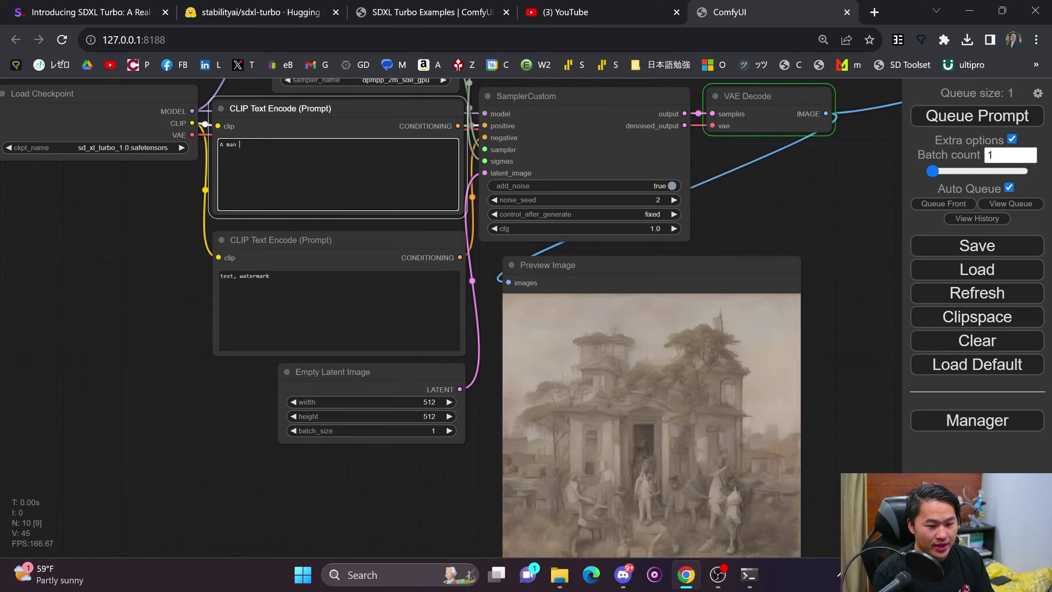
{"action": "type", "text": "walking thourhg a c"}
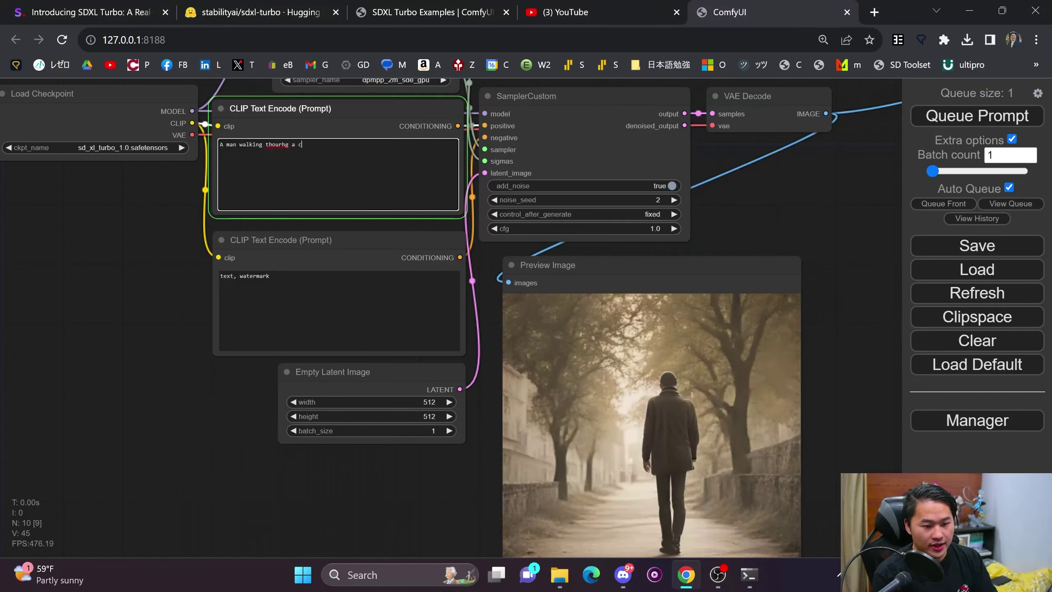
{"action": "key", "text": "BackSpace"}
{"action": "key", "text": "BackSpace"}
{"action": "key", "text": "BackSpace"}
{"action": "key", "text": "BackSpace"}
{"action": "key", "text": "BackSpace"}
{"action": "key", "text": "BackSpace"}
{"action": "key", "text": "BackSpace"}
{"action": "key", "text": "BackSpace"}
{"action": "key", "text": "BackSpace"}
{"action": "key", "text": "BackSpace"}
{"action": "key", "text": "BackSpace"}
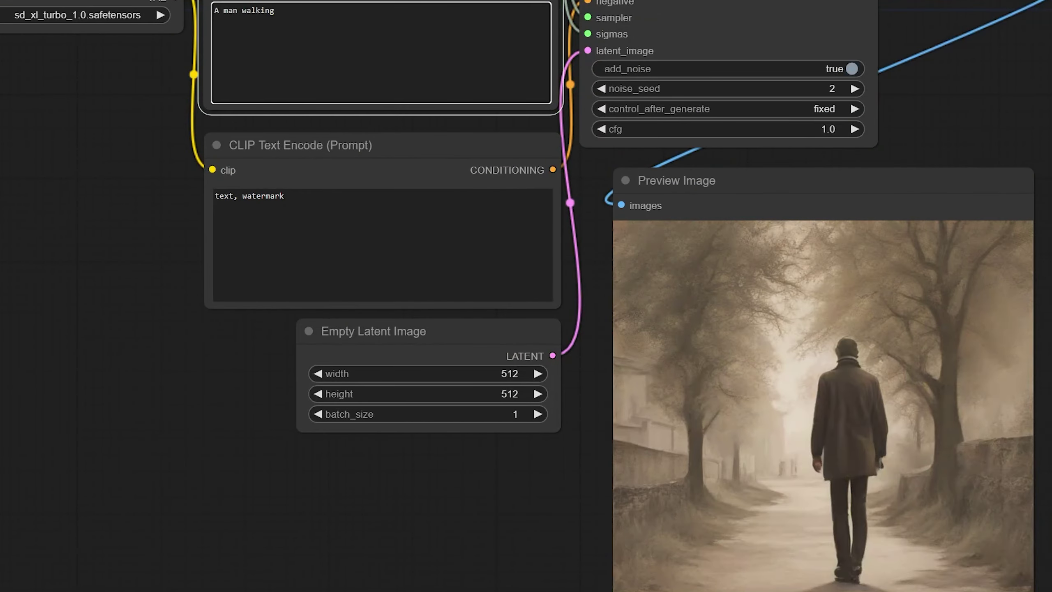
{"action": "type", "text": "tghrough a city wit"}
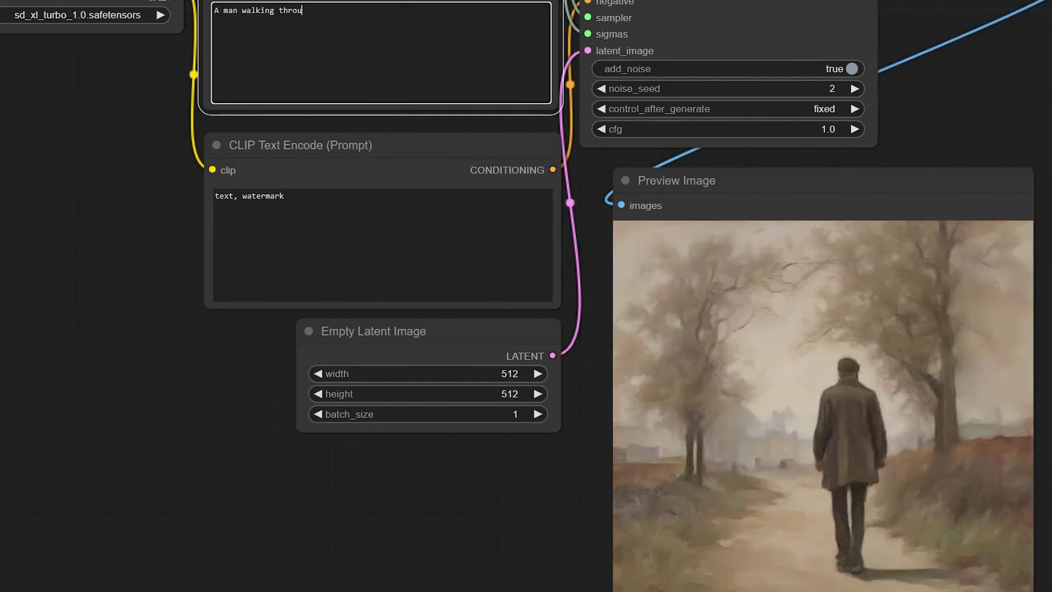
{"action": "type", "text": "h"}
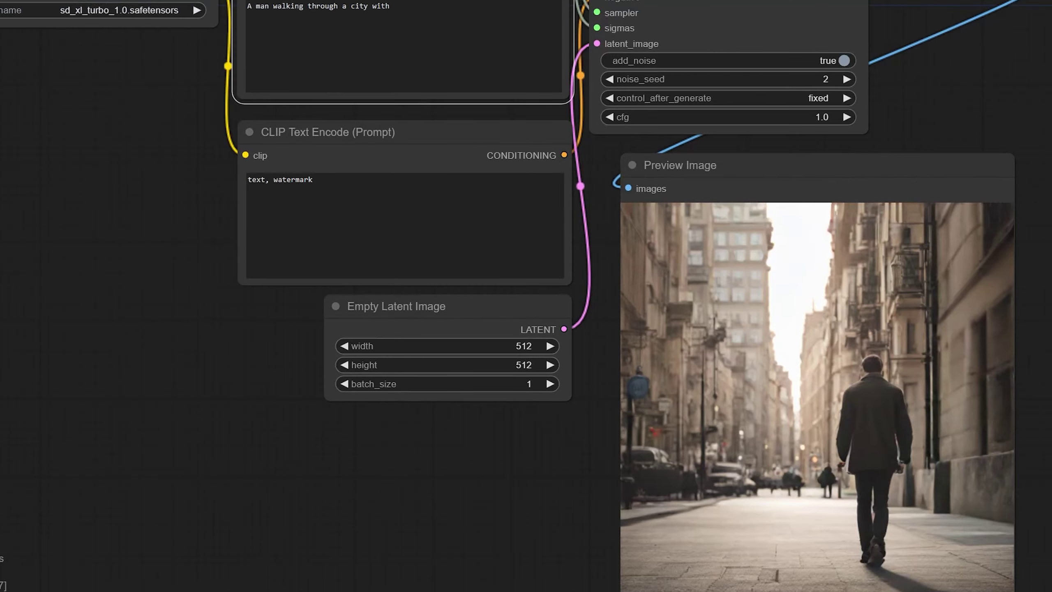
Finish the prompt with 'a suitcase in hand, meeting with a friend'.
{"action": "left_click", "coordinate": [394, 5]}
{"action": "type", "text": "a suitcase "}
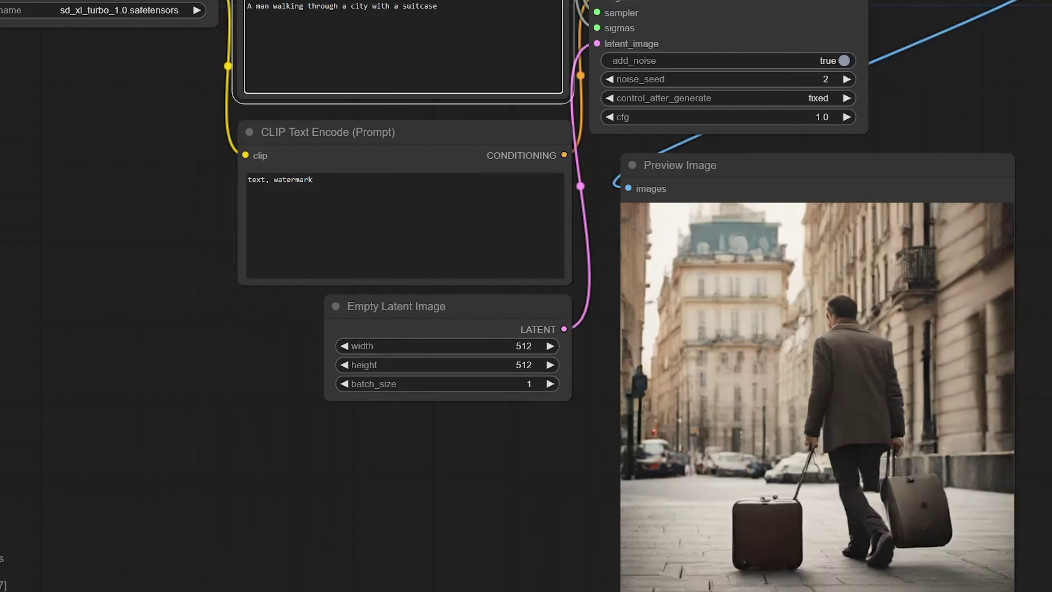
{"action": "type", "text": "in hand"}
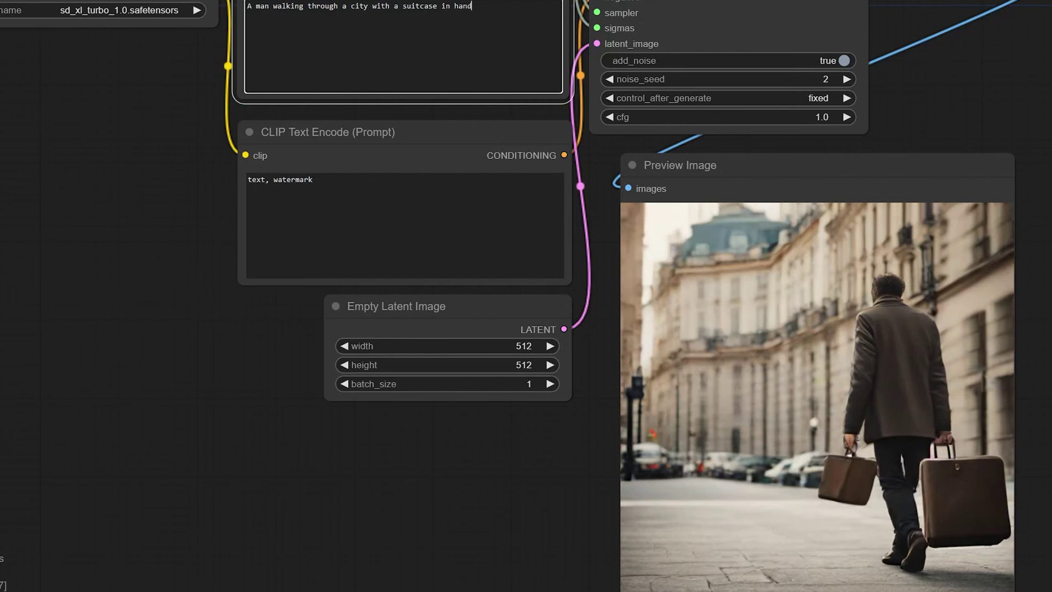
{"action": "type", "text": ", loo"}
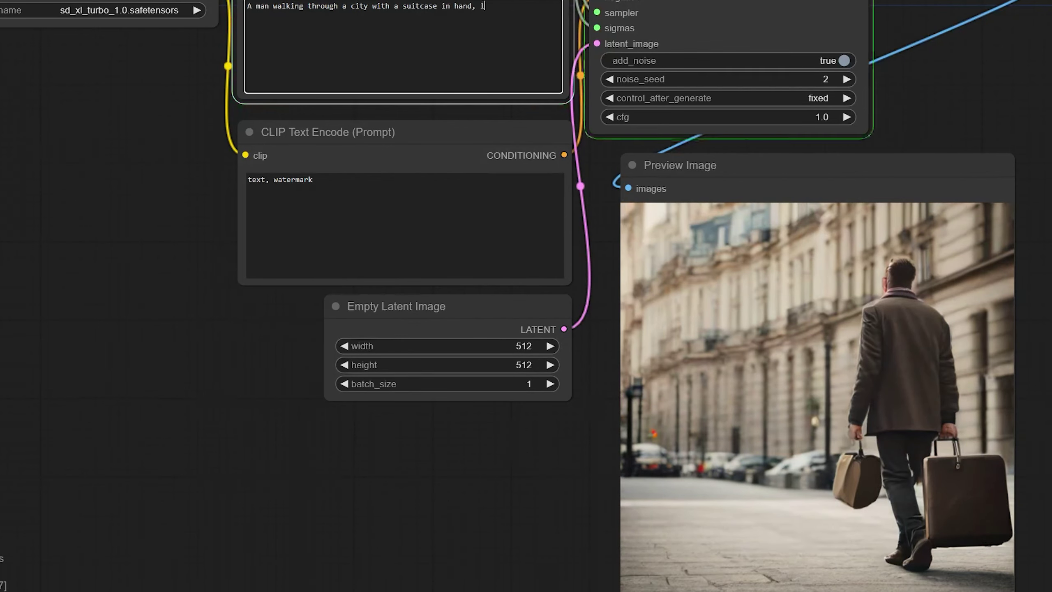
{"action": "key", "text": "BackSpace"}
{"action": "key", "text": "BackSpace"}
{"action": "key", "text": "BackSpace"}
{"action": "type", "text": "mee"}
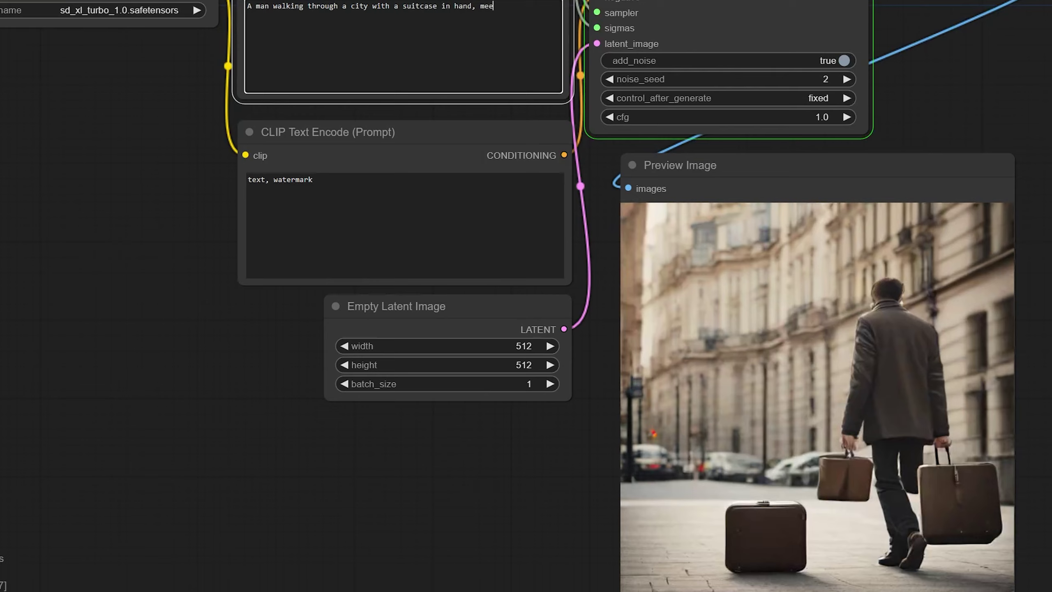
{"action": "type", "text": "ting a with a friend"}
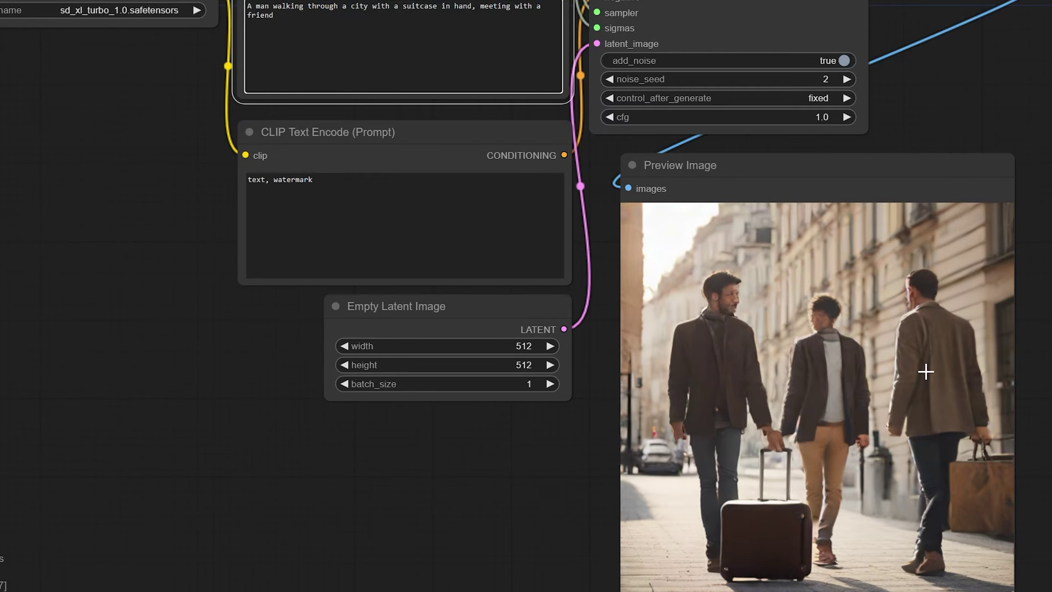
{"action": "scroll", "coordinate": [870, 344], "scroll_direction": "up", "scroll_amount": 10}
{"action": "scroll", "coordinate": [742, 307], "scroll_direction": "down", "scroll_amount": 8}
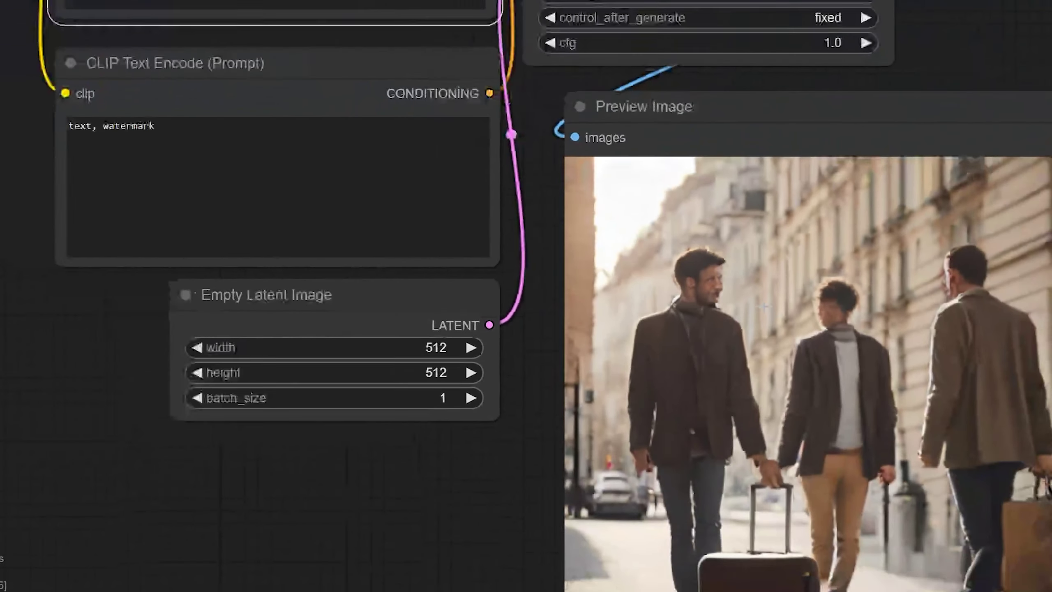
{"action": "scroll", "coordinate": [633, 339], "scroll_direction": "down", "scroll_amount": 4}
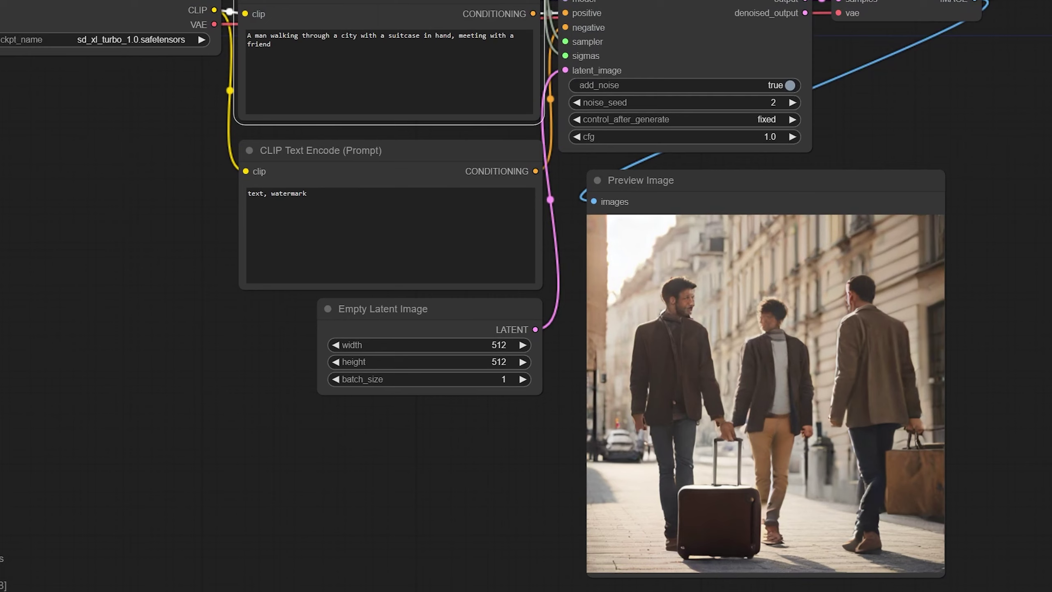
{"action": "left_click", "coordinate": [271, 44]}
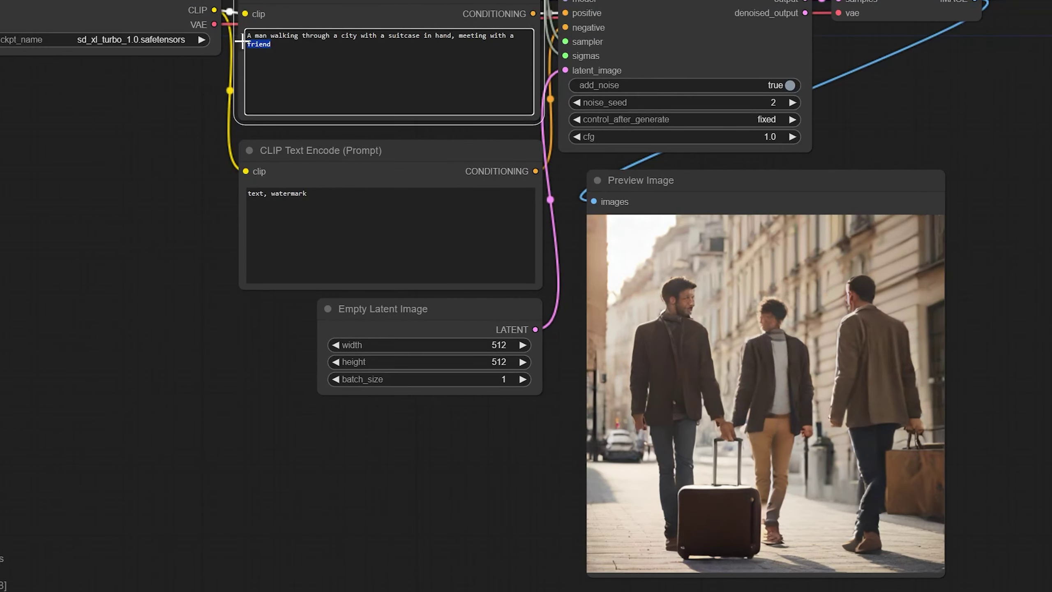
Replace the prompt with 'A room with a large l-shaped computer desk, in a futuristic'.
{"action": "key", "text": "ctrl+a"}
{"action": "key", "text": "BackSpace"}
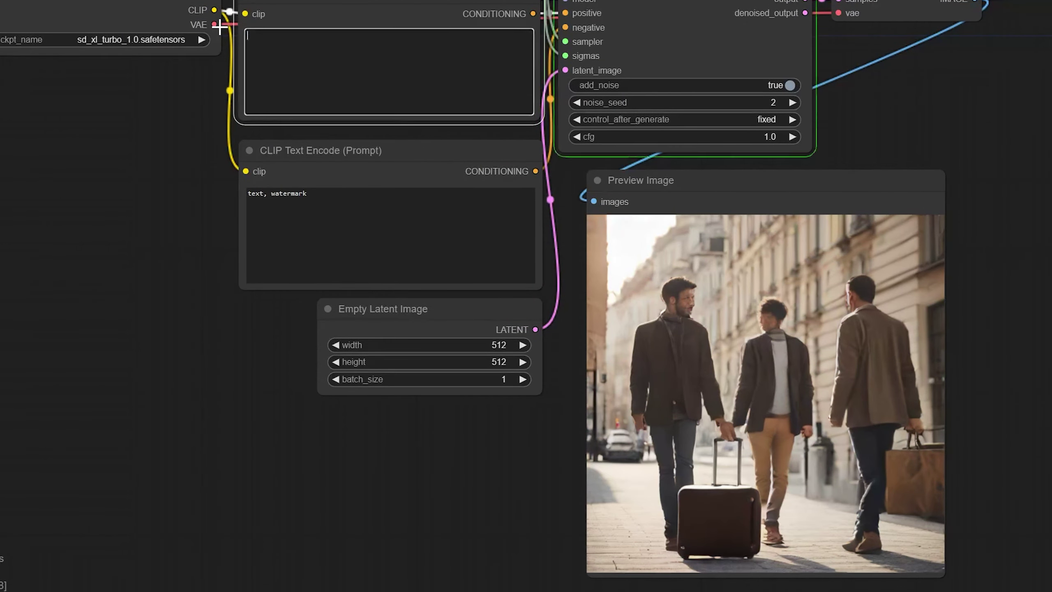
{"action": "type", "text": "A robot"}
{"action": "key", "text": "BackSpace"}
{"action": "key", "text": "BackSpace"}
{"action": "key", "text": "BackSpace"}
{"action": "key", "text": "BackSpace"}
{"action": "key", "text": "BackSpace"}
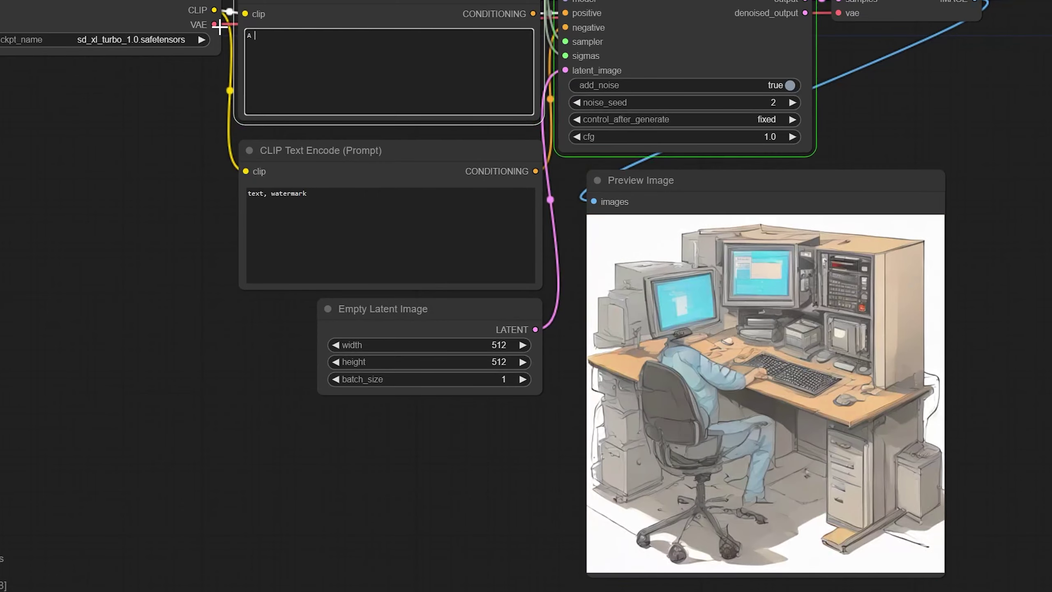
{"action": "type", "text": "room with a computer"}
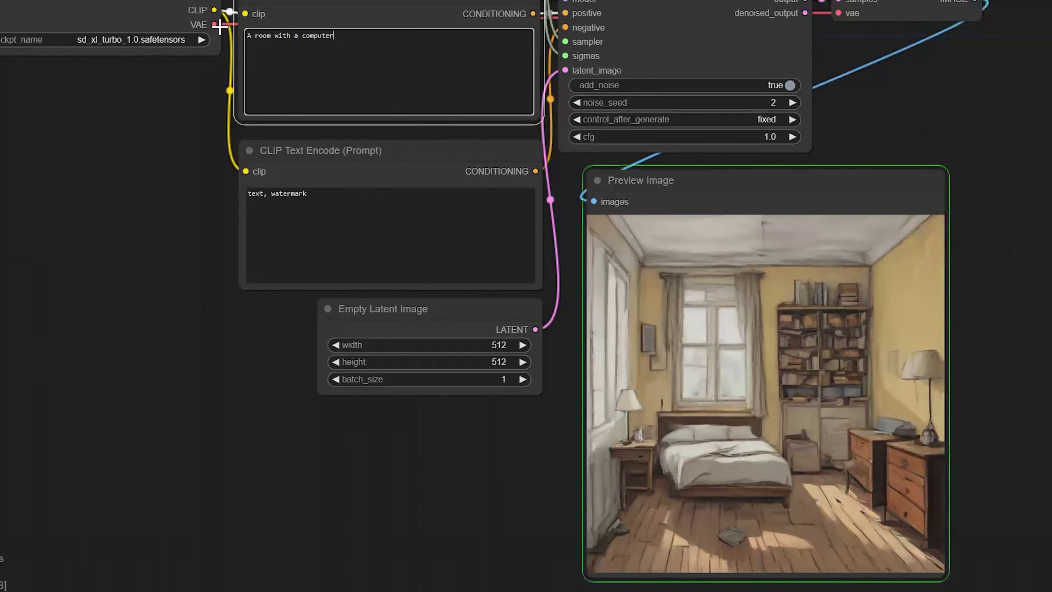
{"action": "key", "text": "BackSpace"}
{"action": "key", "text": "BackSpace"}
{"action": "key", "text": "BackSpace"}
{"action": "key", "text": "BackSpace"}
{"action": "key", "text": "BackSpace"}
{"action": "key", "text": "BackSpace"}
{"action": "key", "text": "BackSpace"}
{"action": "key", "text": "BackSpace"}
{"action": "key", "text": "BackSpace"}
{"action": "type", "text": "large l"}
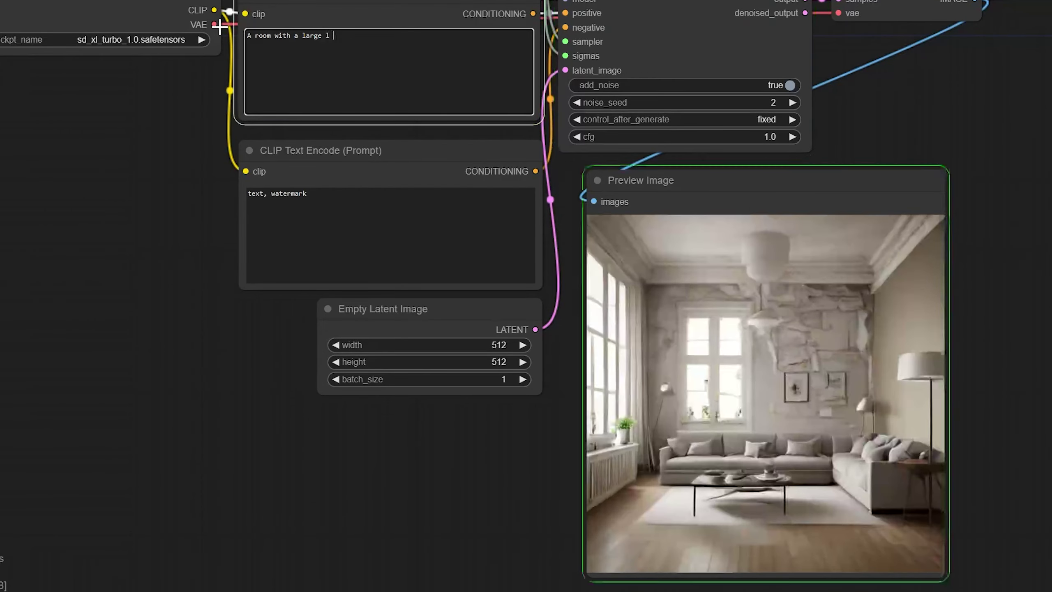
{"action": "key", "text": "BackSpace"}
{"action": "type", "text": "-shaped compu"}
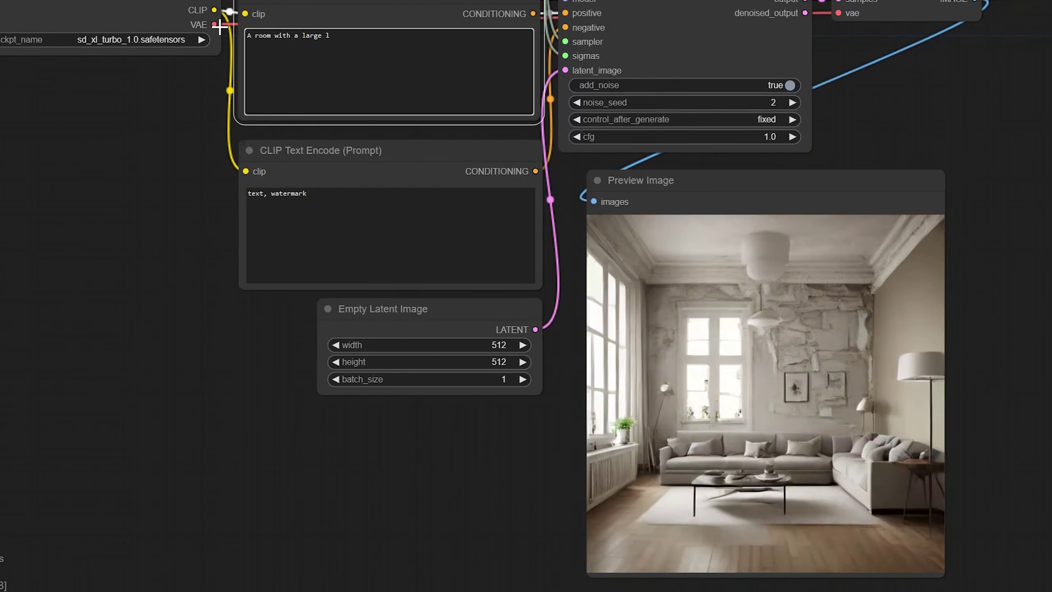
{"action": "type", "text": "ter desk"}
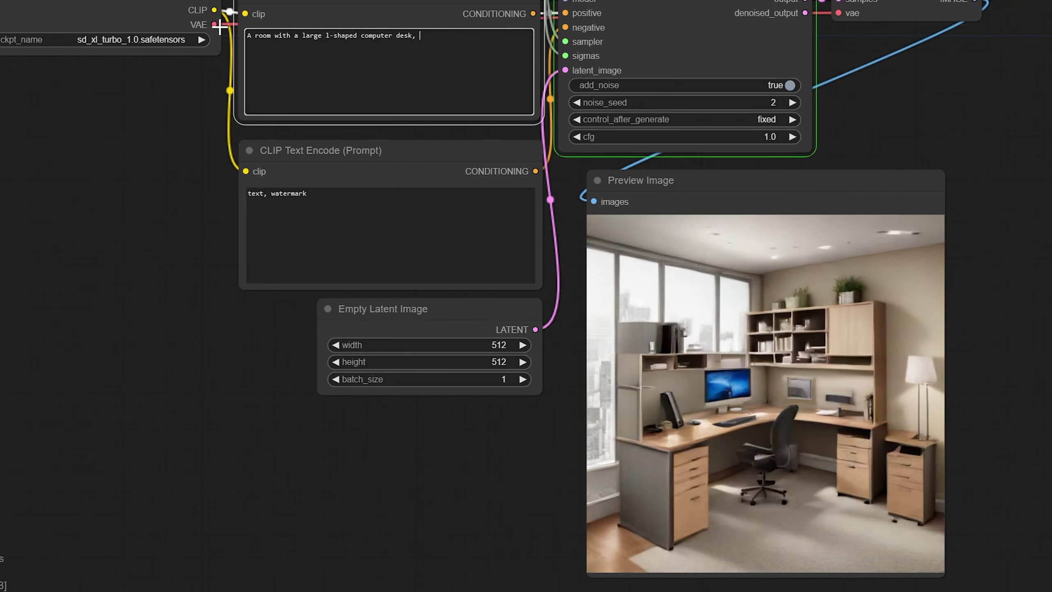
{"action": "key", "text": "BackSpace"}
{"action": "type", "text": ", in a futuristic,"}
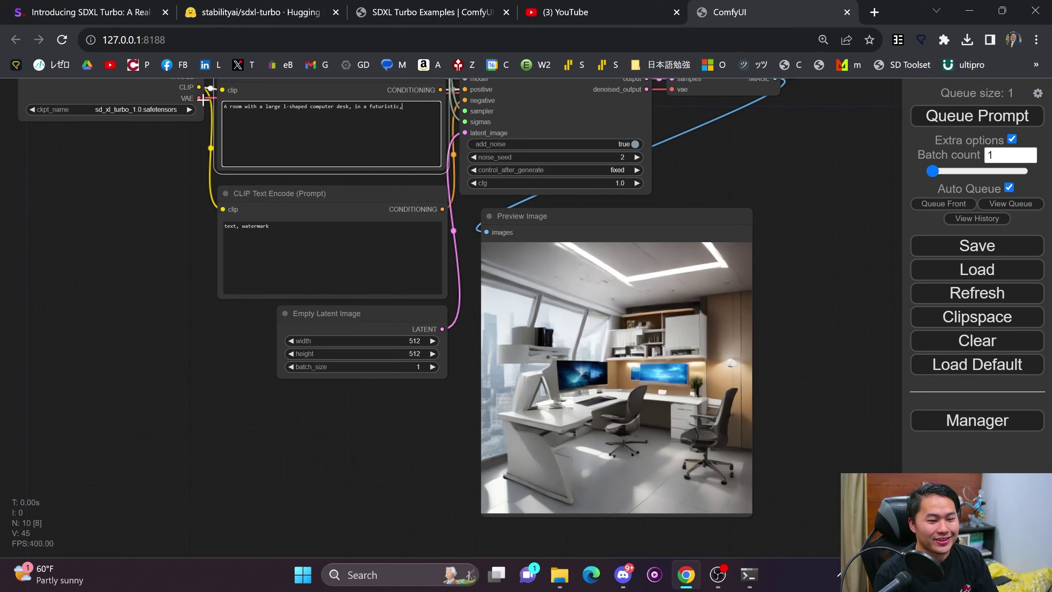
{"action": "key", "text": "BackSpace"}
{"action": "key", "text": "BackSpace"}
{"action": "key", "text": "BackSpace"}
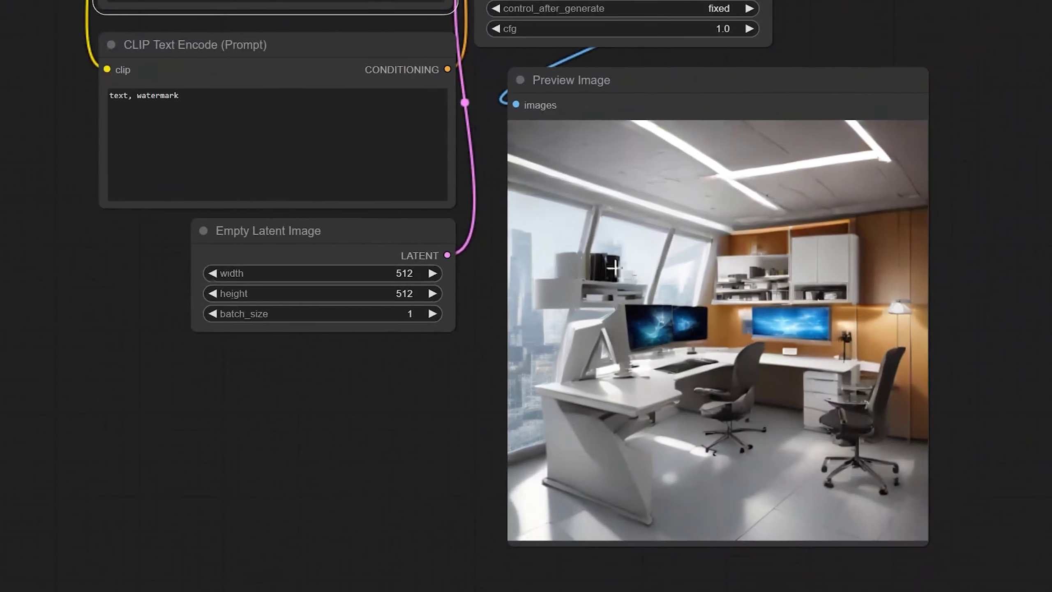
{"action": "scroll", "coordinate": [562, 215], "scroll_direction": "up", "scroll_amount": 1}
{"action": "scroll", "coordinate": [486, 334], "scroll_direction": "down", "scroll_amount": 3}
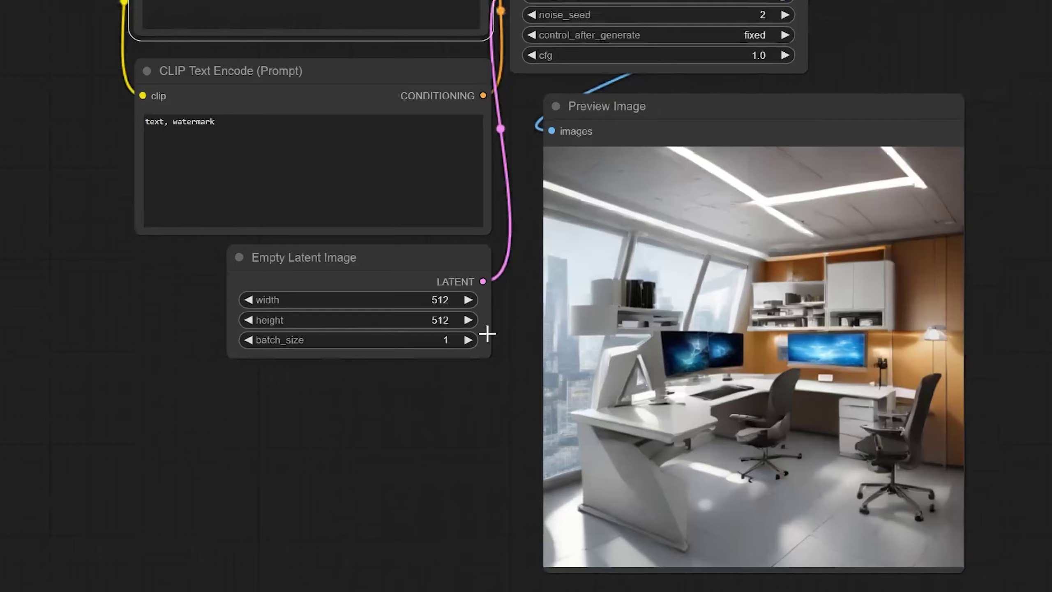
Complete the prompt with 'world, at night-time with neon lights in the background'.
{"action": "left_click", "coordinate": [373, 41]}
{"action": "type", "text": "world"}
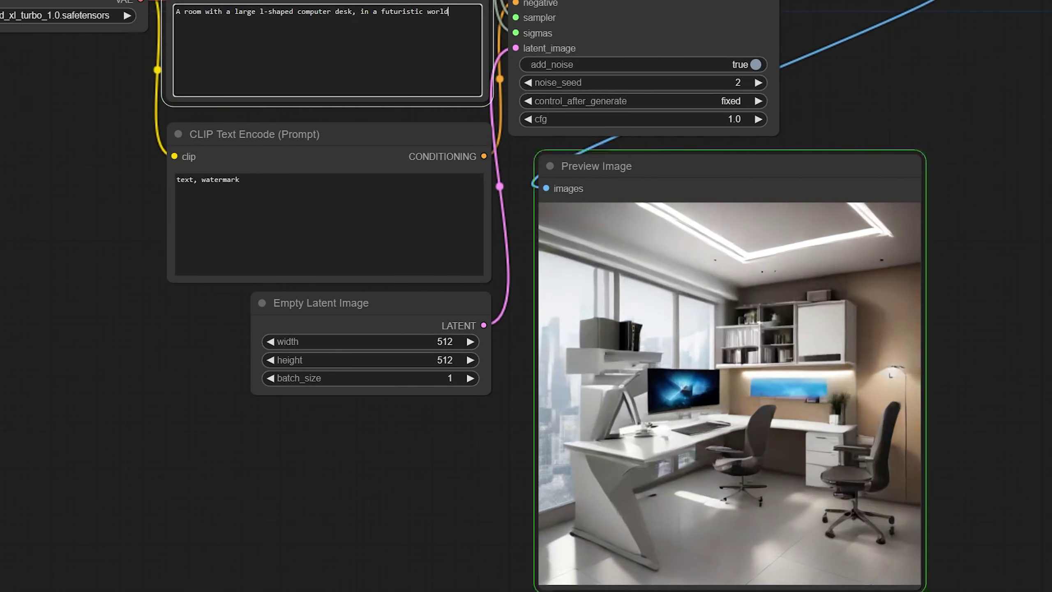
{"action": "type", "text": ", cybperpunk stl"}
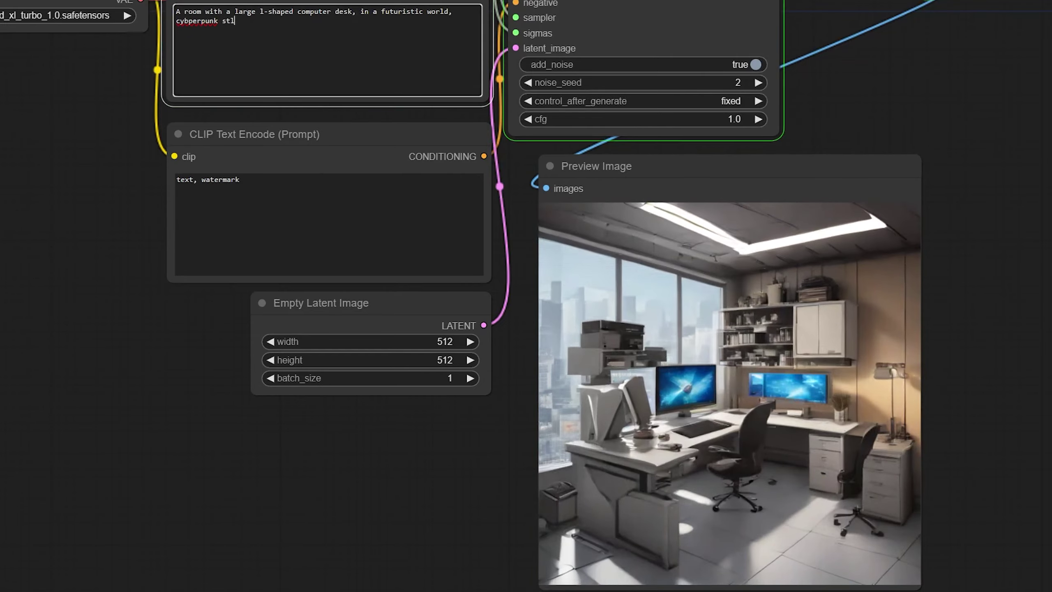
{"action": "key", "text": "BackSpace"}
{"action": "key", "text": "BackSpace"}
{"action": "key", "text": "BackSpace"}
{"action": "key", "text": "BackSpace"}
{"action": "key", "text": "BackSpace"}
{"action": "key", "text": "BackSpace"}
{"action": "key", "text": "BackSpace"}
{"action": "key", "text": "BackSpace"}
{"action": "key", "text": "BackSpace"}
{"action": "key", "text": "BackSpace"}
{"action": "key", "text": "BackSpace"}
{"action": "key", "text": "BackSpace"}
{"action": "key", "text": "BackSpace"}
{"action": "key", "text": "BackSpace"}
{"action": "type", "text": "at night"}
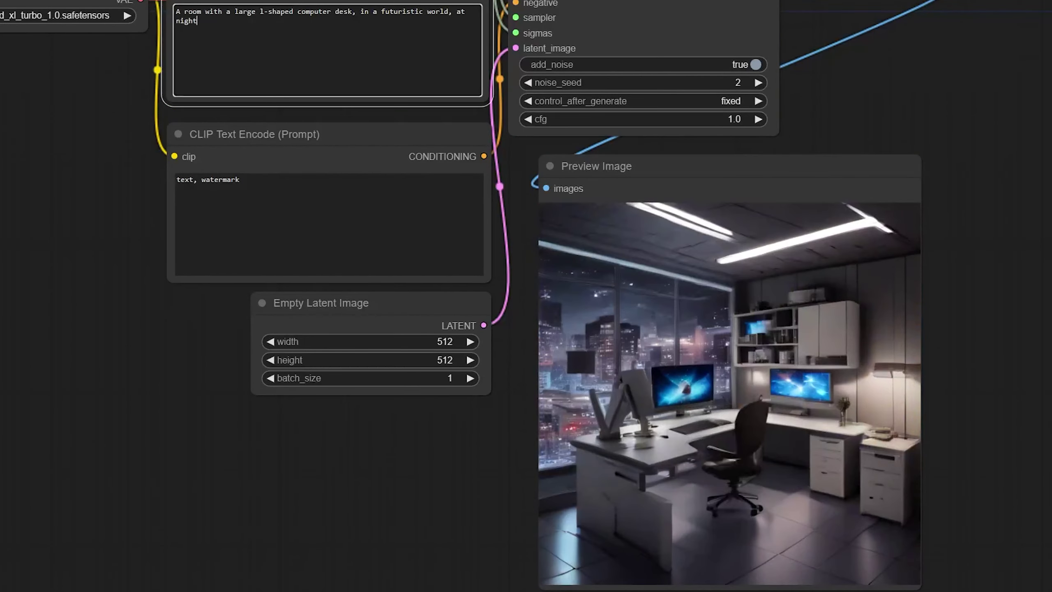
{"action": "type", "text": "-time "}
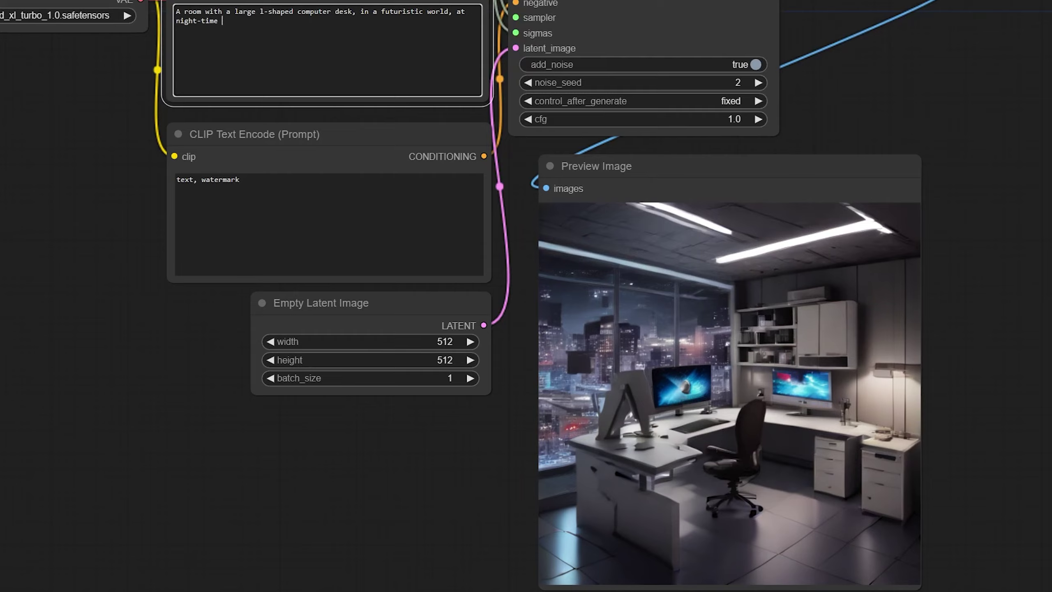
{"action": "type", "text": "with LEDS"}
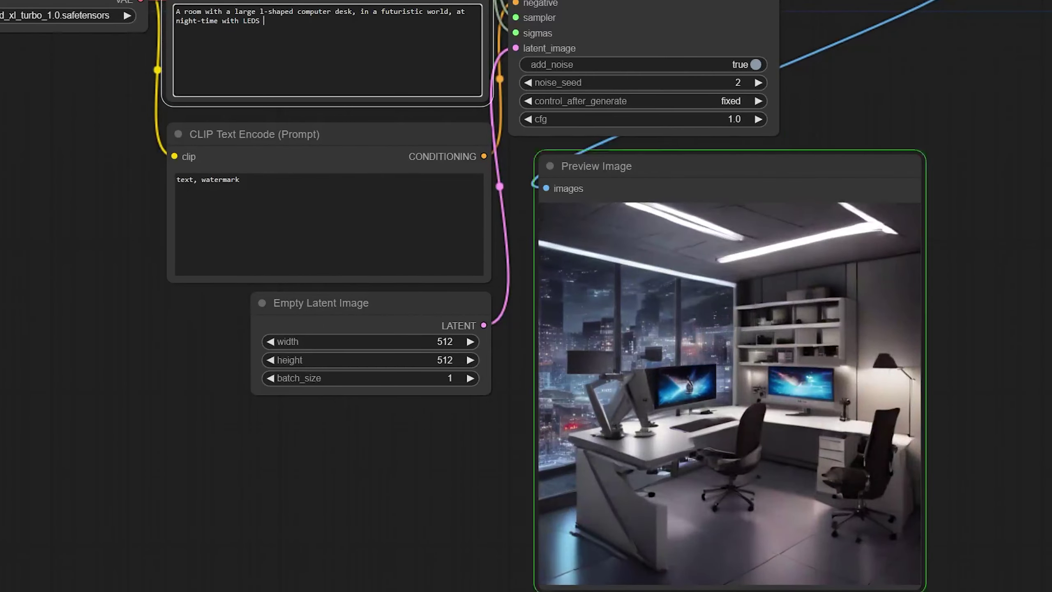
{"action": "key", "text": "BackSpace"}
{"action": "key", "text": "BackSpace"}
{"action": "key", "text": "BackSpace"}
{"action": "key", "text": "BackSpace"}
{"action": "key", "text": "BackSpace"}
{"action": "type", "text": "neon lig"}
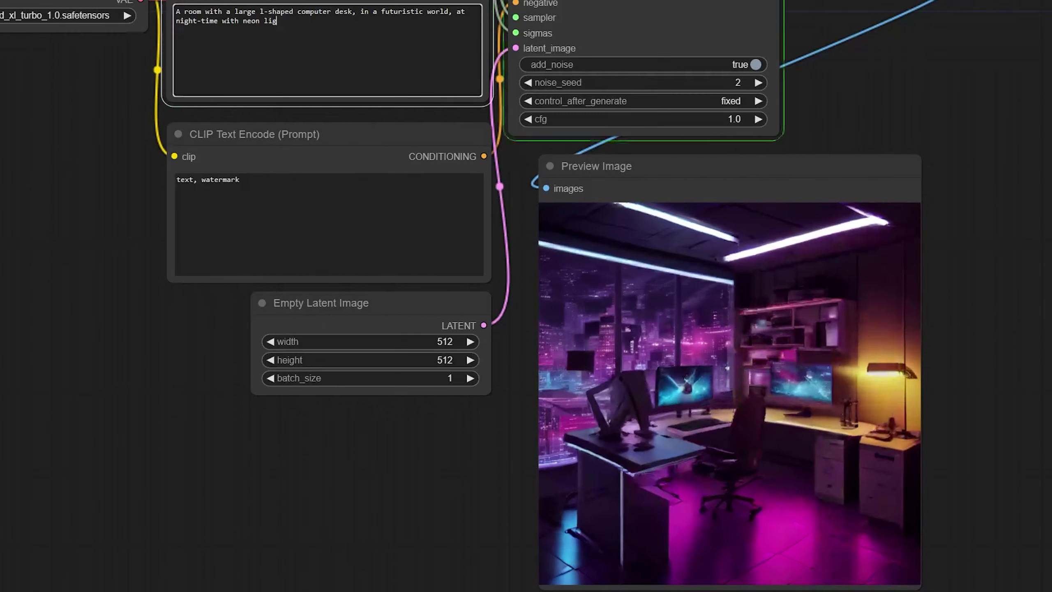
{"action": "type", "text": "hts in the "}
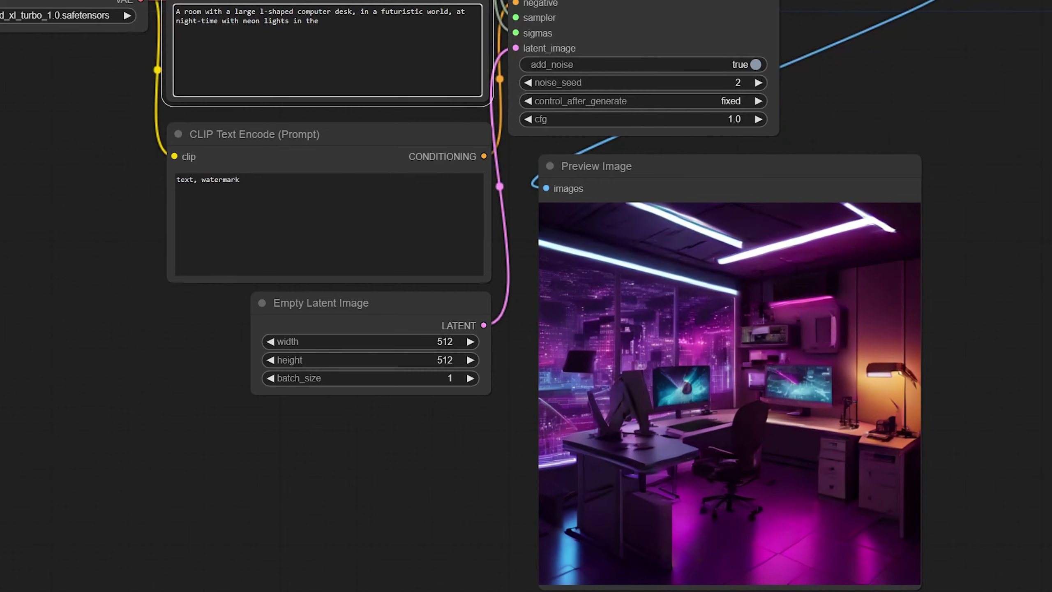
{"action": "type", "text": "background"}
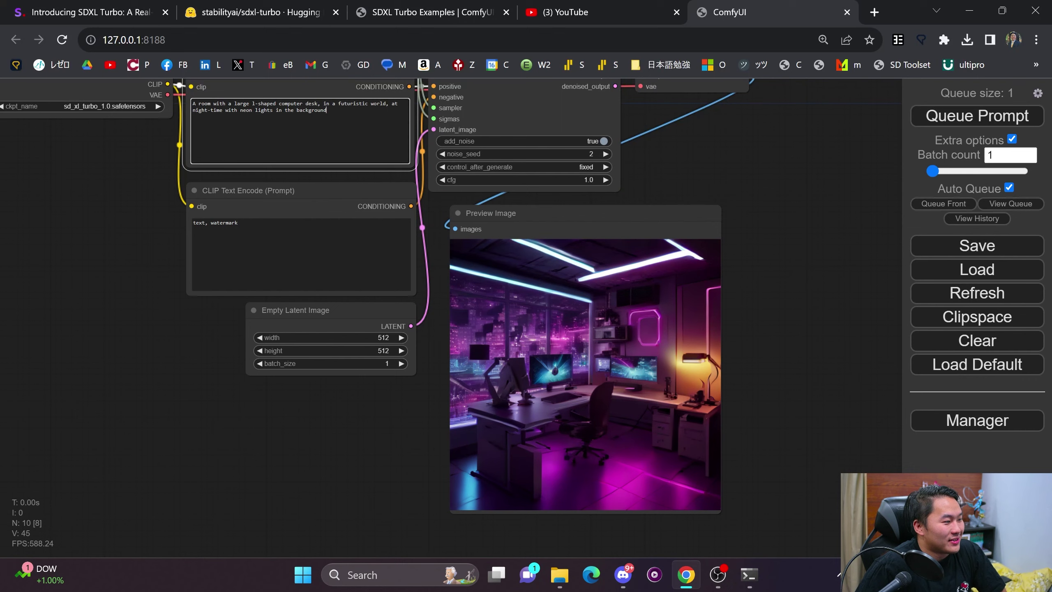
Replace the prompt with a futuristic night-time city of thousands of people under neon lights.
{"action": "key", "text": "ctrl+a"}
{"action": "key", "text": "BackSpace"}
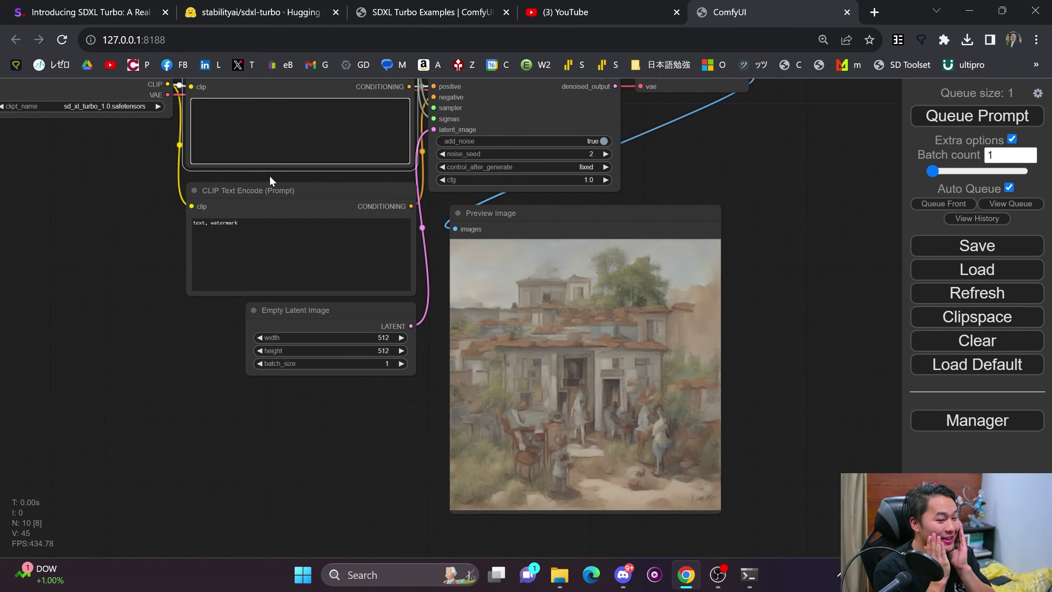
{"action": "type", "text": "A "}
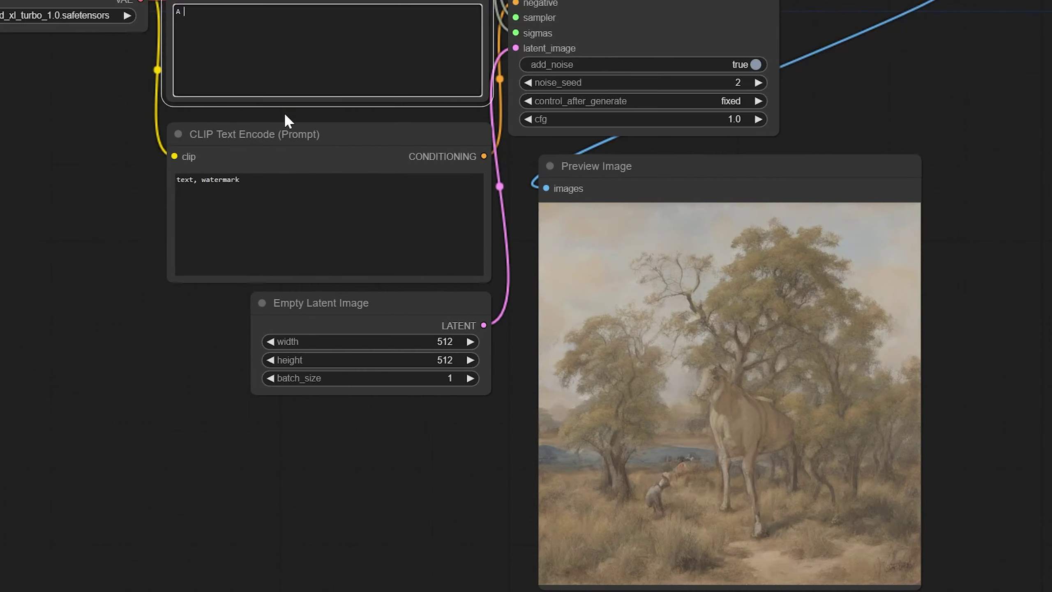
{"action": "type", "text": "city landscape"}
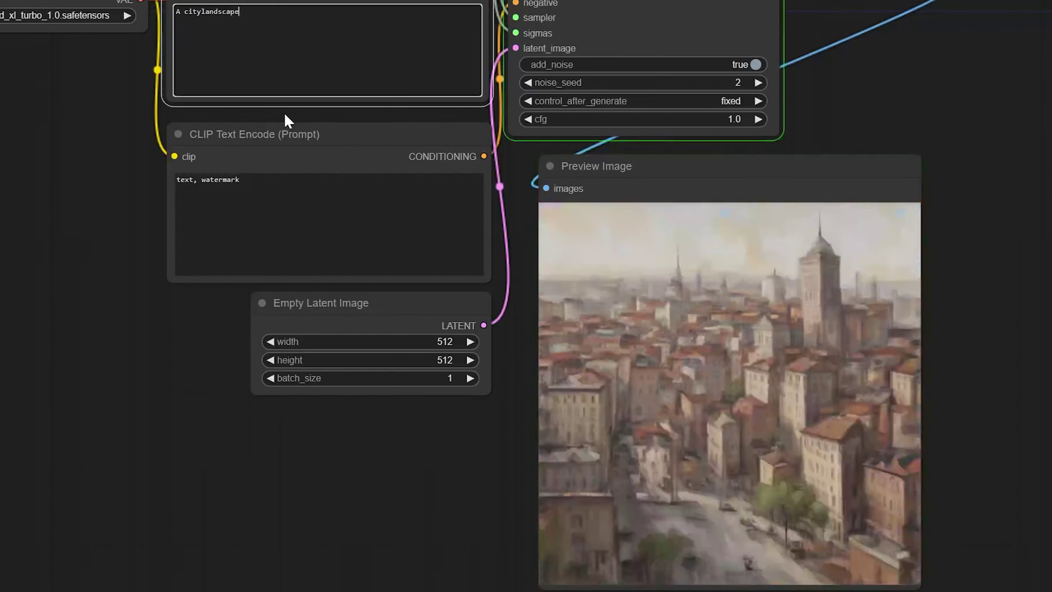
{"action": "type", "text": ", with thousands of p"}
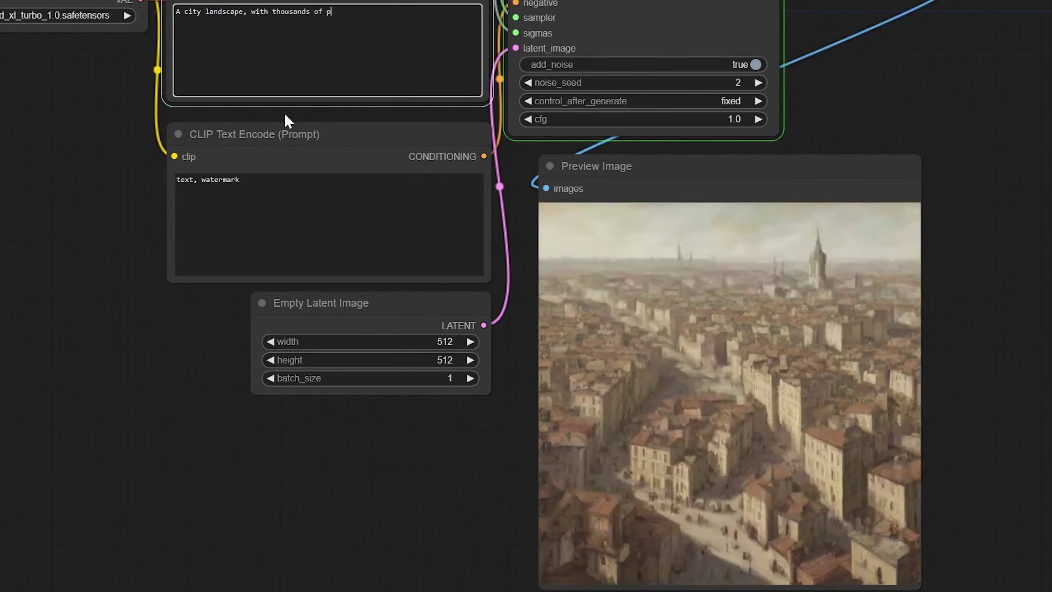
{"action": "type", "text": "eople walkign th"}
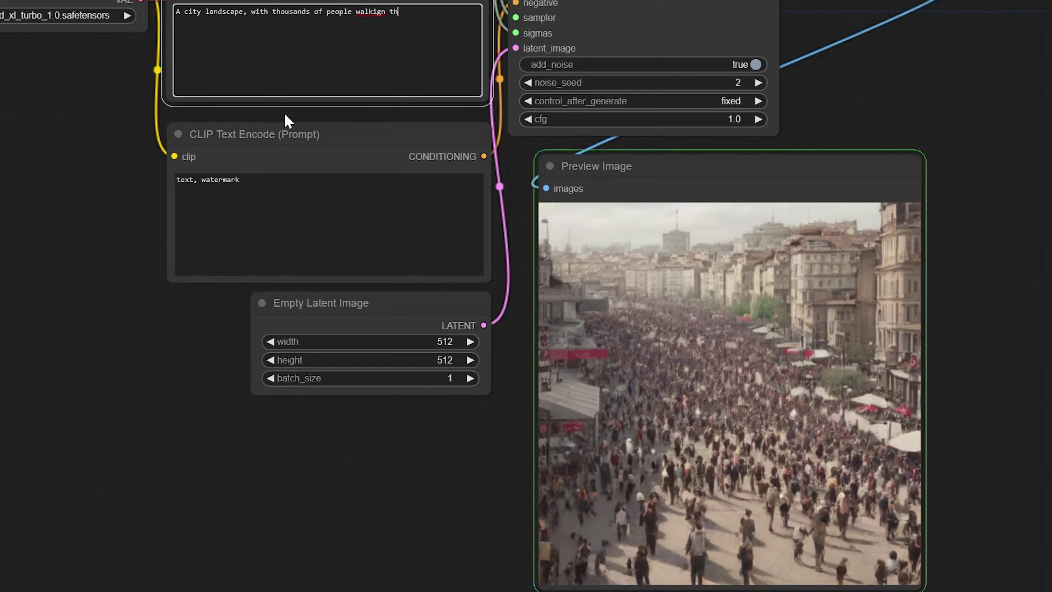
{"action": "type", "text": "rough"}
{"action": "key", "text": "BackSpace"}
{"action": "key", "text": "BackSpace"}
{"action": "key", "text": "BackSpace"}
{"action": "key", "text": "BackSpace"}
{"action": "key", "text": "BackSpace"}
{"action": "key", "text": "BackSpace"}
{"action": "key", "text": "BackSpace"}
{"action": "key", "text": "BackSpace"}
{"action": "key", "text": "BackSpace"}
{"action": "key", "text": "BackSpace"}
{"action": "key", "text": "BackSpace"}
{"action": "key", "text": "BackSpace"}
{"action": "key", "text": "BackSpace"}
{"action": "type", "text": "lking"}
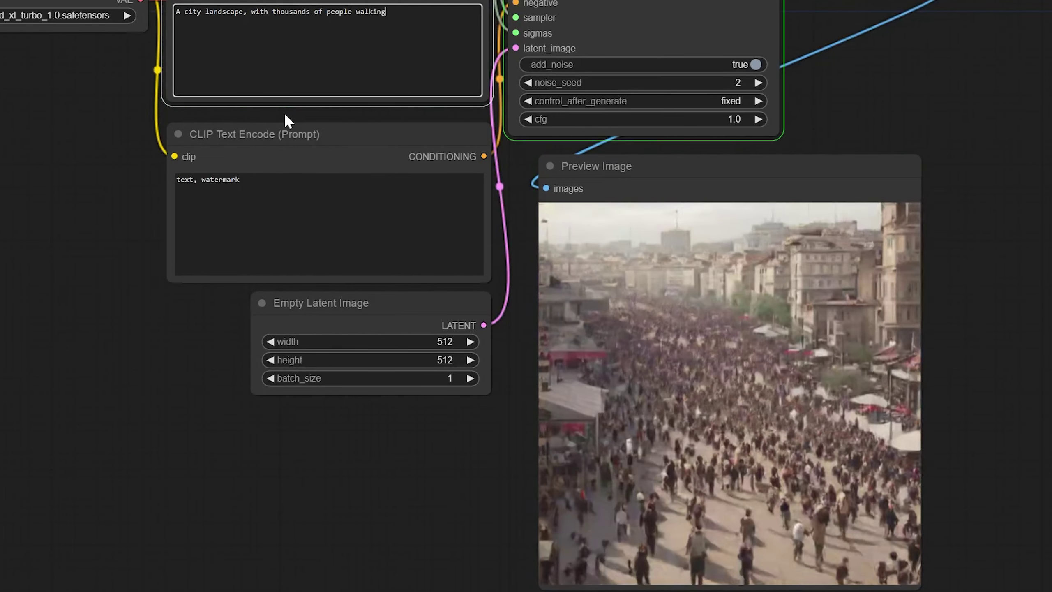
{"action": "type", "text": " through it, in "}
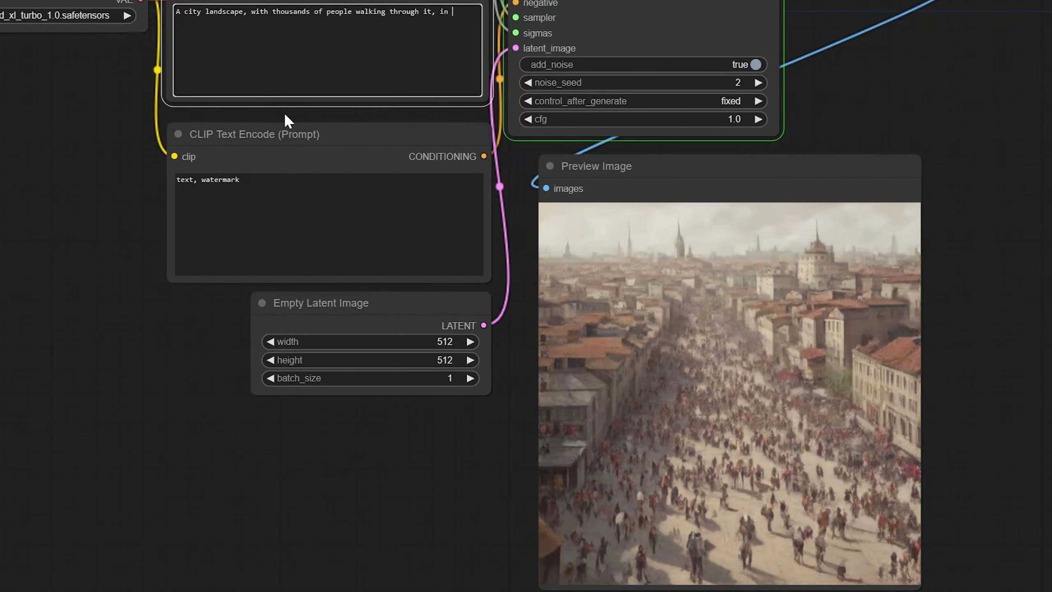
{"action": "type", "text": "a fu"}
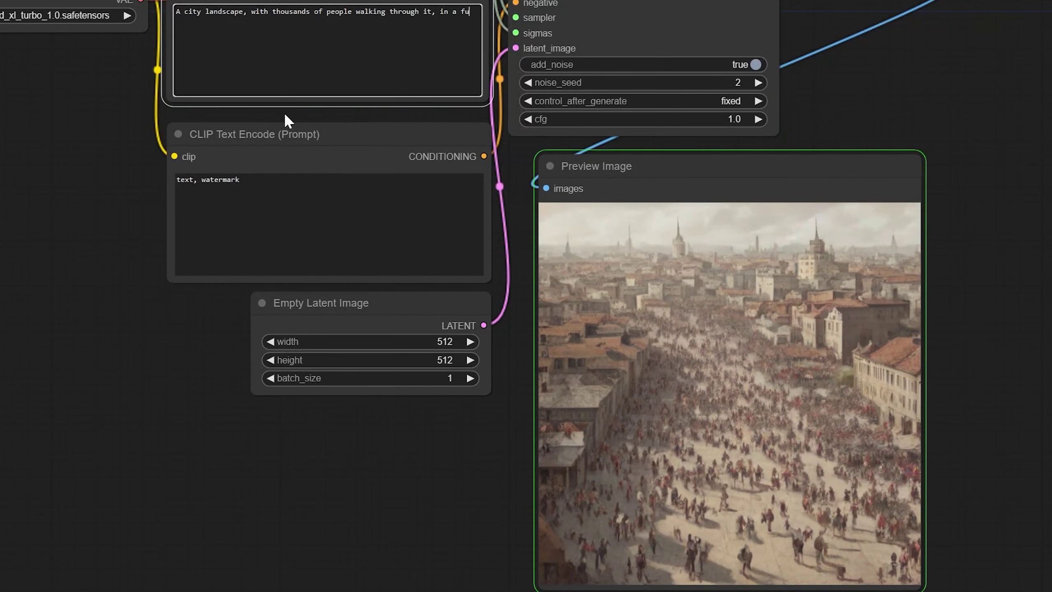
{"action": "type", "text": "turistic world, at night time"}
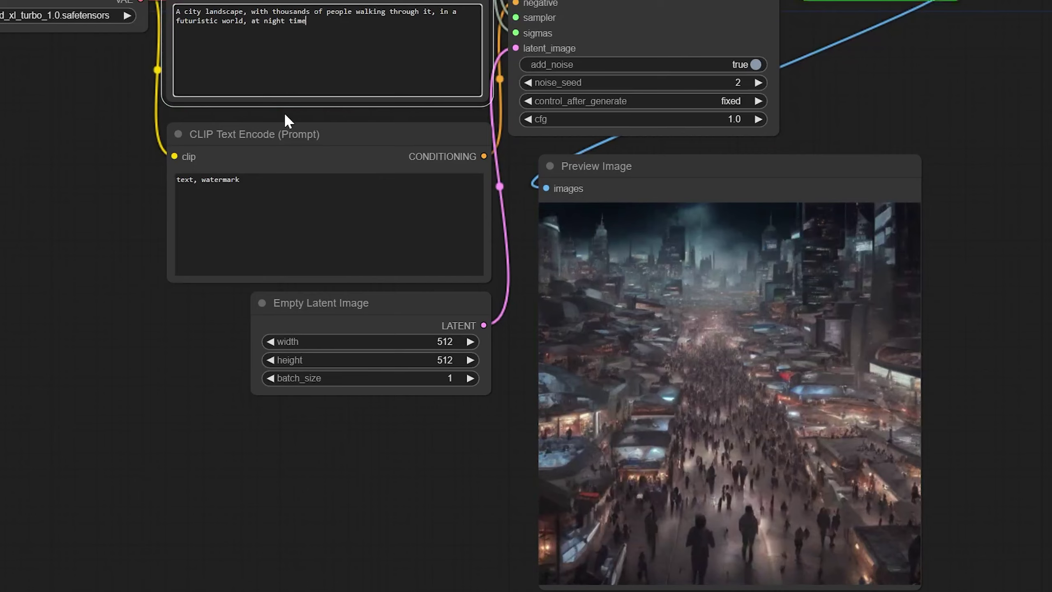
{"action": "type", "text": ", with neon lights "}
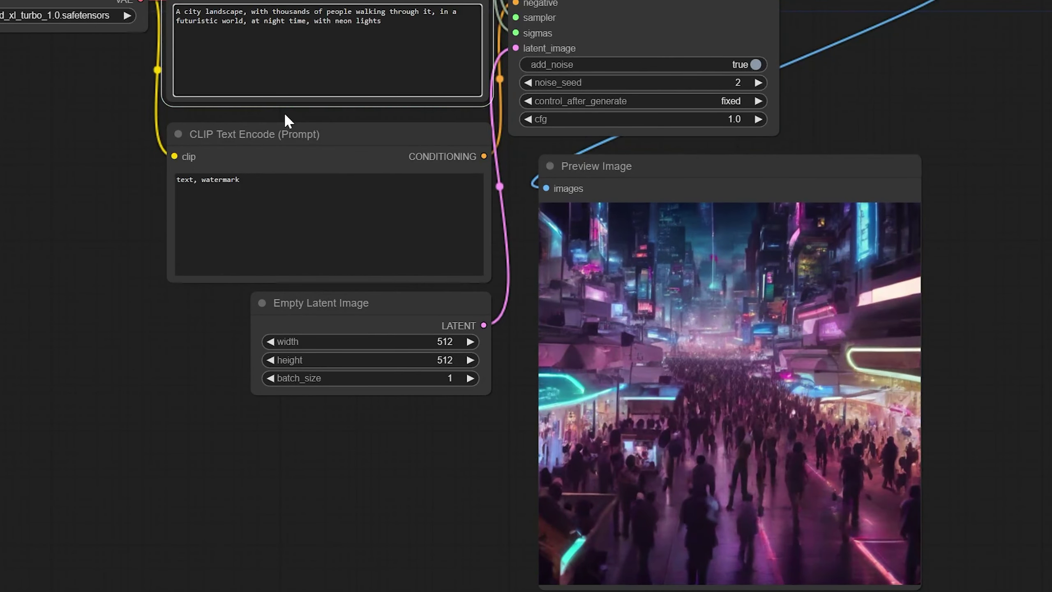
{"action": "type", "text": "in the bac"}
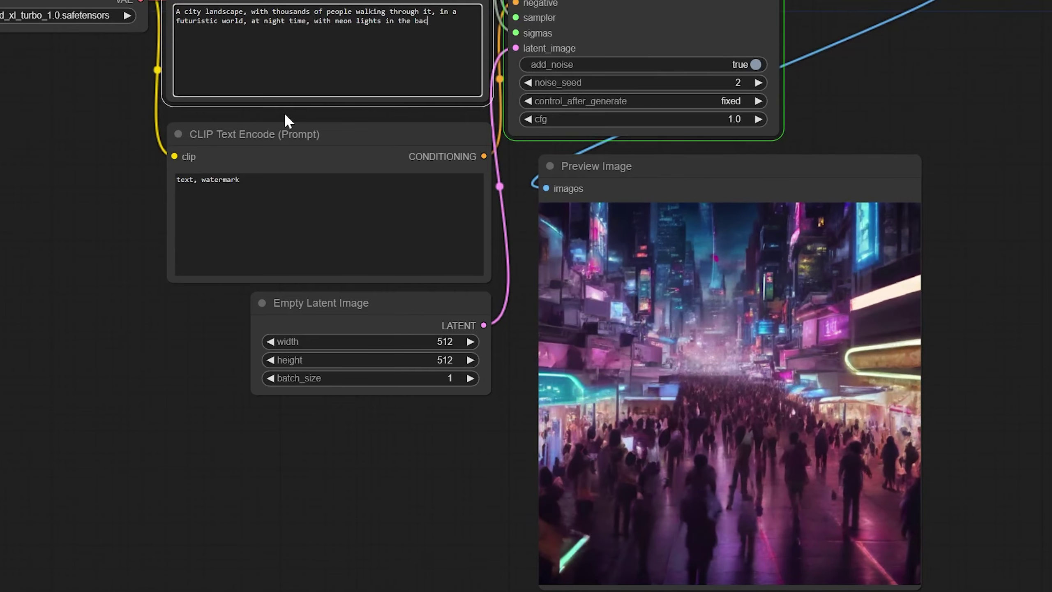
{"action": "type", "text": "kground, robots "}
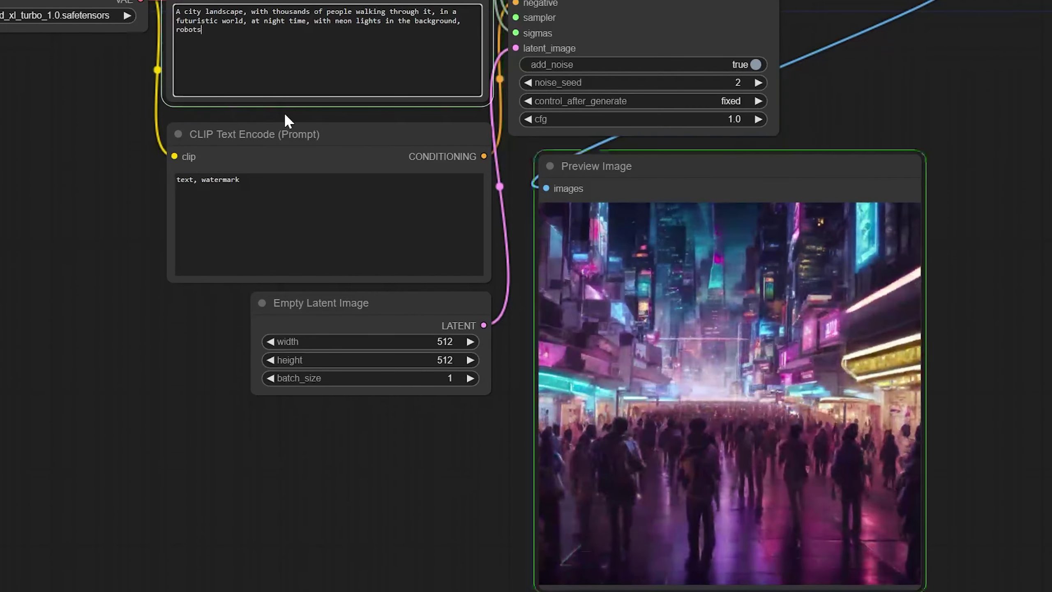
{"action": "type", "text": "amongst the "}
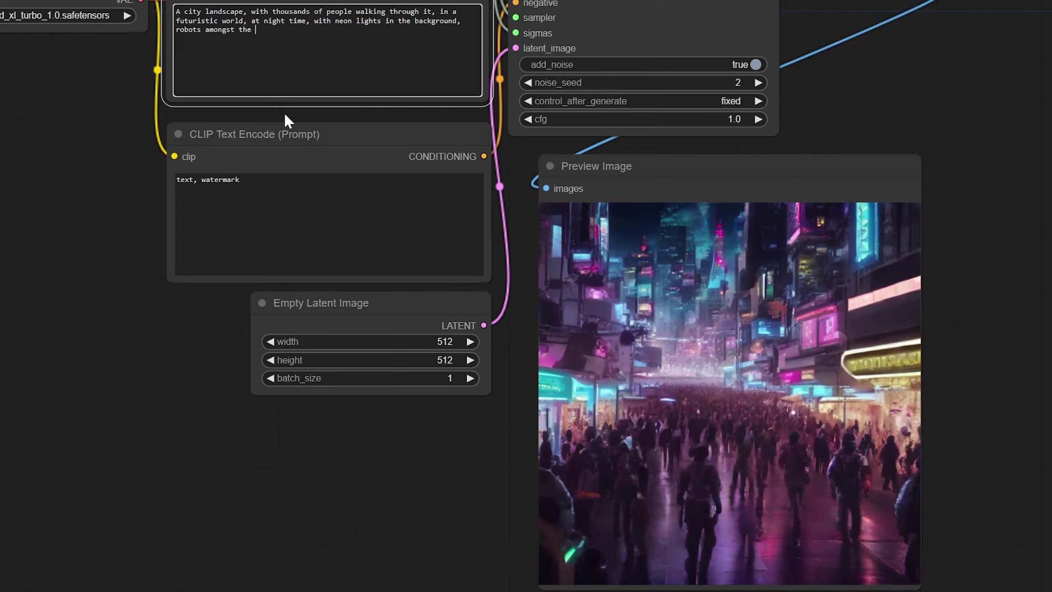
{"action": "type", "text": "crowds of peo"}
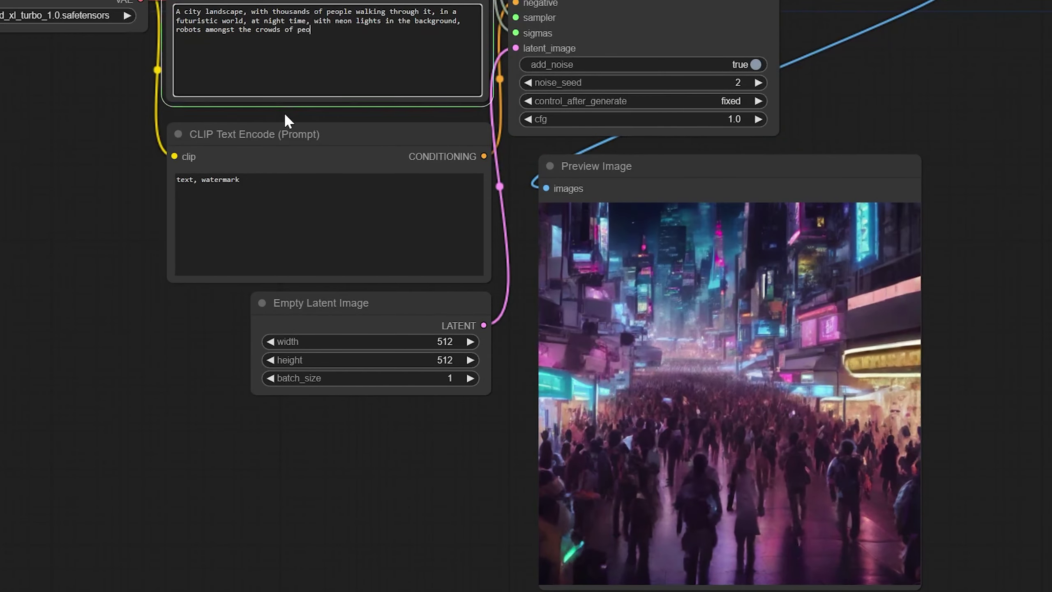
{"action": "type", "text": "ple, and flying cards"}
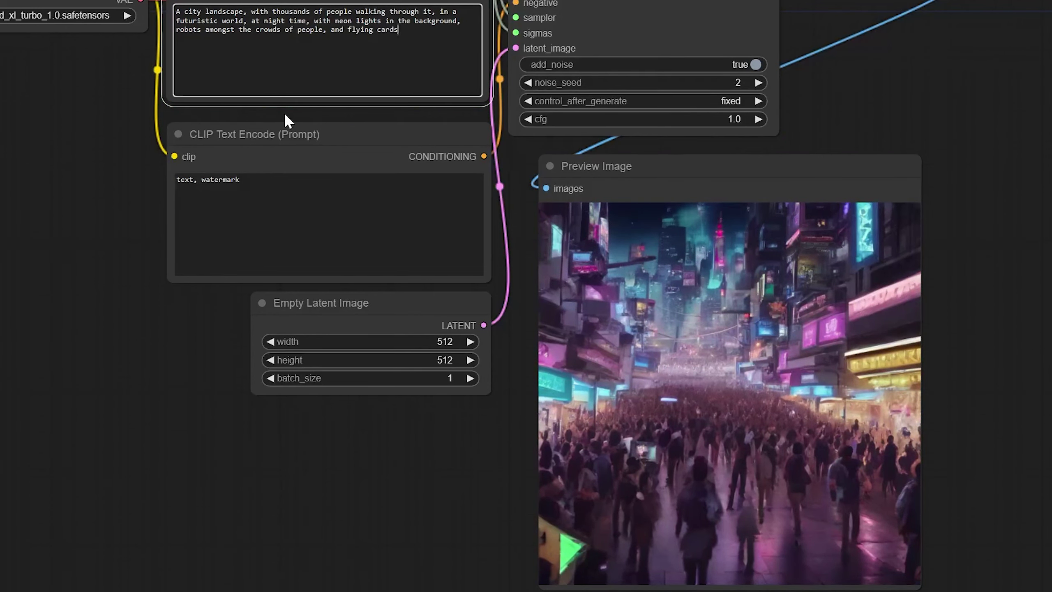
Swap 'people' for 'robots' in the prompt, trying and undoing a 0.95 weight on 'at'.
{"action": "key", "text": "ctrl+BackSpace"}
{"action": "key", "text": "ctrl+BackSpace"}
{"action": "key", "text": "ctrl+BackSpace"}
{"action": "key", "text": "ctrl+BackSpace"}
{"action": "key", "text": "ctrl+BackSpace"}
{"action": "key", "text": "ctrl+BackSpace"}
{"action": "key", "text": "ctrl+BackSpace"}
{"action": "key", "text": "ctrl+BackSpace"}
{"action": "key", "text": "Up"}
{"action": "key", "text": "Up"}
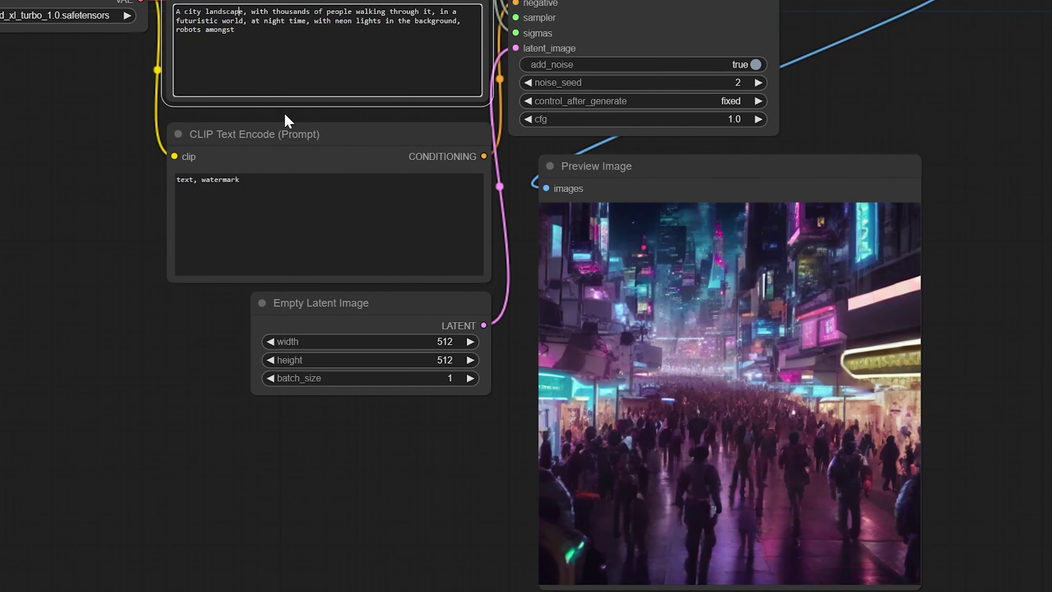
{"action": "key", "text": "ctrl+Right"}
{"action": "key", "text": "ctrl+Right"}
{"action": "key", "text": "ctrl+Right"}
{"action": "key", "text": "ctrl+Right"}
{"action": "key", "text": "ctrl+Delete"}
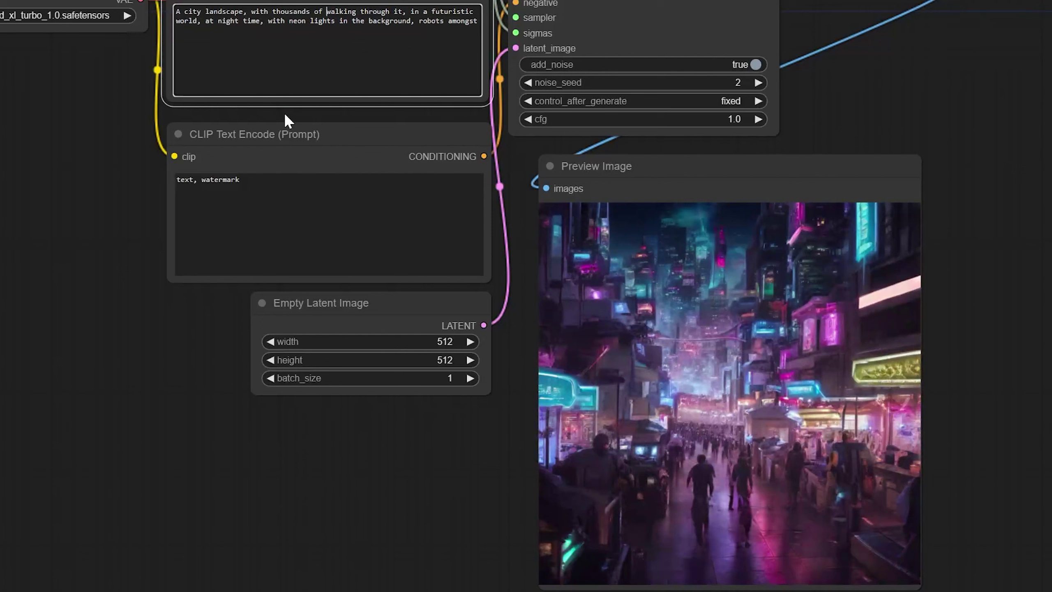
{"action": "type", "text": "robots"}
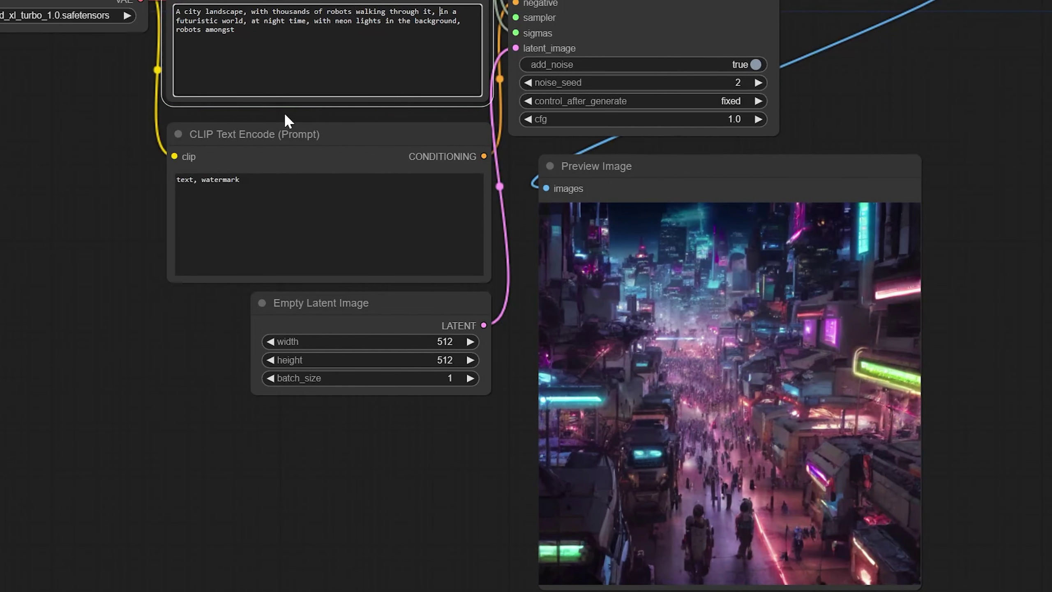
{"action": "key", "text": "ctrl+Right"}
{"action": "key", "text": "ctrl+Right"}
{"action": "key", "text": "ctrl+Right"}
{"action": "key", "text": "ctrl+Down"}
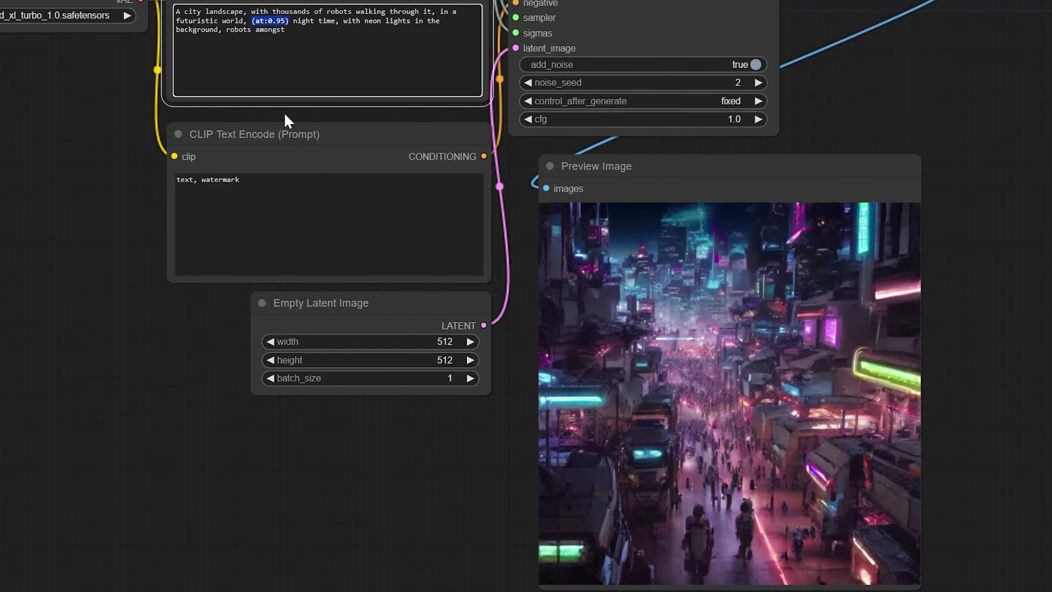
{"action": "key", "text": "ctrl+z"}
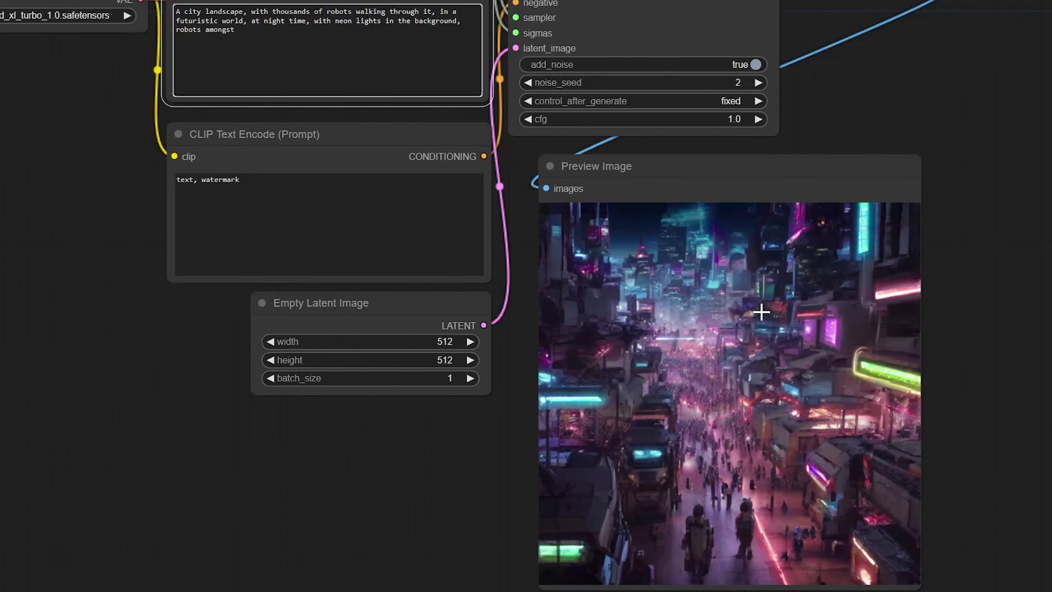
Erase the remaining prompt text piece by piece until nothing is left.
{"action": "key", "text": "BackSpace"}
{"action": "key", "text": "BackSpace"}
{"action": "key", "text": "BackSpace"}
{"action": "key", "text": "BackSpace"}
{"action": "key", "text": "BackSpace"}
{"action": "key", "text": "BackSpace"}
{"action": "key", "text": "BackSpace"}
{"action": "key", "text": "BackSpace"}
{"action": "key", "text": "BackSpace"}
{"action": "key", "text": "BackSpace"}
{"action": "key", "text": "BackSpace"}
{"action": "key", "text": "BackSpace"}
{"action": "key", "text": "BackSpace"}
{"action": "key", "text": "BackSpace"}
{"action": "key", "text": "BackSpace"}
{"action": "key", "text": "BackSpace"}
{"action": "key", "text": "BackSpace"}
{"action": "key", "text": "BackSpace"}
{"action": "key", "text": "BackSpace"}
{"action": "key", "text": "BackSpace"}
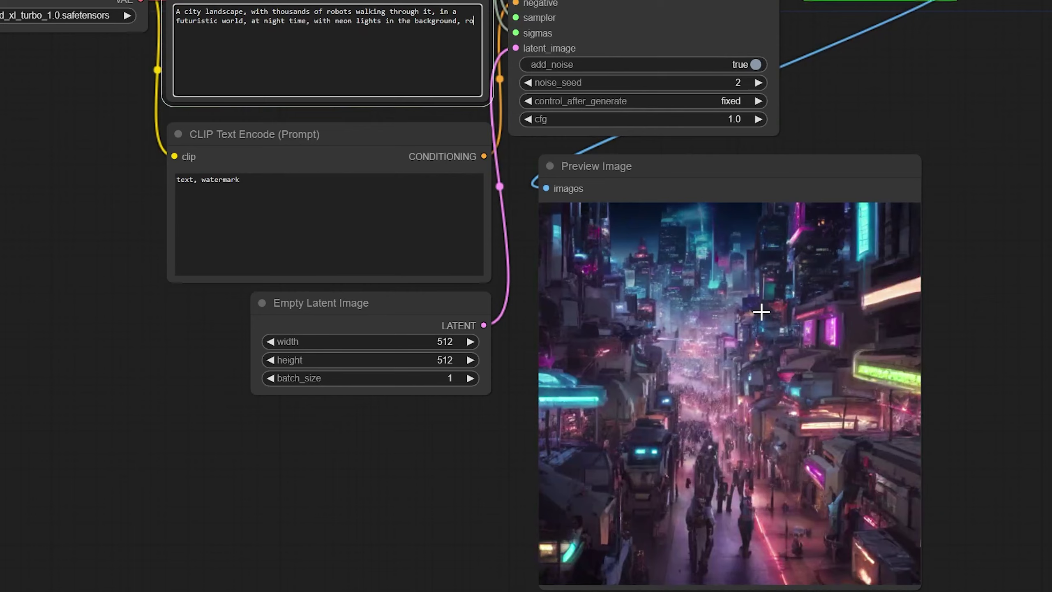
{"action": "key", "text": "BackSpace"}
{"action": "key", "text": "BackSpace"}
{"action": "key", "text": "BackSpace"}
{"action": "key", "text": "BackSpace"}
{"action": "key", "text": "BackSpace"}
{"action": "key", "text": "BackSpace"}
{"action": "key", "text": "BackSpace"}
{"action": "key", "text": "BackSpace"}
{"action": "key", "text": "BackSpace"}
{"action": "key", "text": "BackSpace"}
{"action": "key", "text": "BackSpace"}
{"action": "key", "text": "BackSpace"}
{"action": "key", "text": "BackSpace"}
{"action": "key", "text": "BackSpace"}
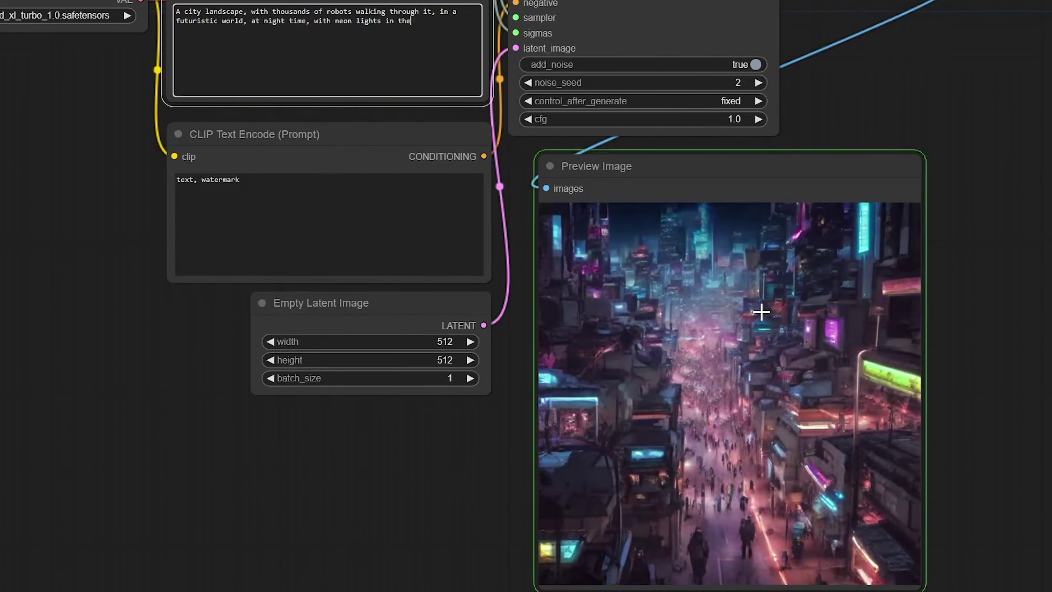
{"action": "key", "text": "BackSpace"}
{"action": "key", "text": "BackSpace"}
{"action": "key", "text": "BackSpace"}
{"action": "key", "text": "BackSpace"}
{"action": "key", "text": "BackSpace"}
{"action": "key", "text": "BackSpace"}
{"action": "key", "text": "BackSpace"}
{"action": "key", "text": "BackSpace"}
{"action": "key", "text": "BackSpace"}
{"action": "key", "text": "BackSpace"}
{"action": "key", "text": "BackSpace"}
{"action": "key", "text": "BackSpace"}
{"action": "key", "text": "BackSpace"}
{"action": "key", "text": "BackSpace"}
{"action": "key", "text": "BackSpace"}
{"action": "key", "text": "BackSpace"}
{"action": "key", "text": "BackSpace"}
{"action": "key", "text": "BackSpace"}
{"action": "key", "text": "BackSpace"}
{"action": "key", "text": "BackSpace"}
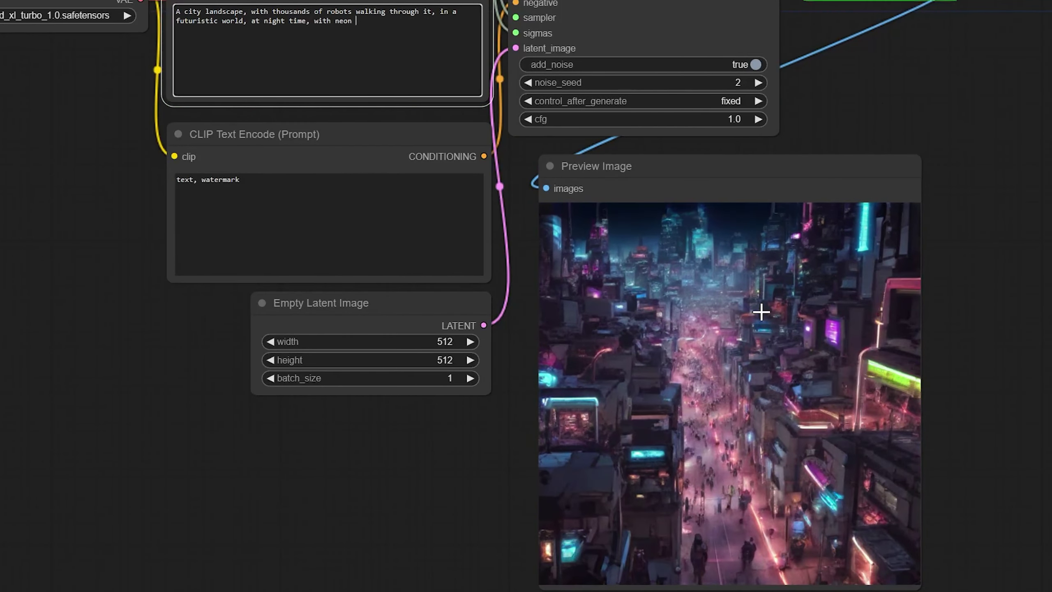
{"action": "key", "text": "BackSpace"}
{"action": "key", "text": "BackSpace"}
{"action": "key", "text": "BackSpace"}
{"action": "key", "text": "BackSpace"}
{"action": "key", "text": "BackSpace"}
{"action": "key", "text": "BackSpace"}
{"action": "key", "text": "BackSpace"}
{"action": "key", "text": "BackSpace"}
{"action": "key", "text": "BackSpace"}
{"action": "key", "text": "BackSpace"}
{"action": "key", "text": "BackSpace"}
{"action": "key", "text": "BackSpace"}
{"action": "key", "text": "BackSpace"}
{"action": "key", "text": "BackSpace"}
{"action": "key", "text": "BackSpace"}
{"action": "key", "text": "BackSpace"}
{"action": "key", "text": "BackSpace"}
{"action": "key", "text": "BackSpace"}
{"action": "key", "text": "BackSpace"}
{"action": "key", "text": "BackSpace"}
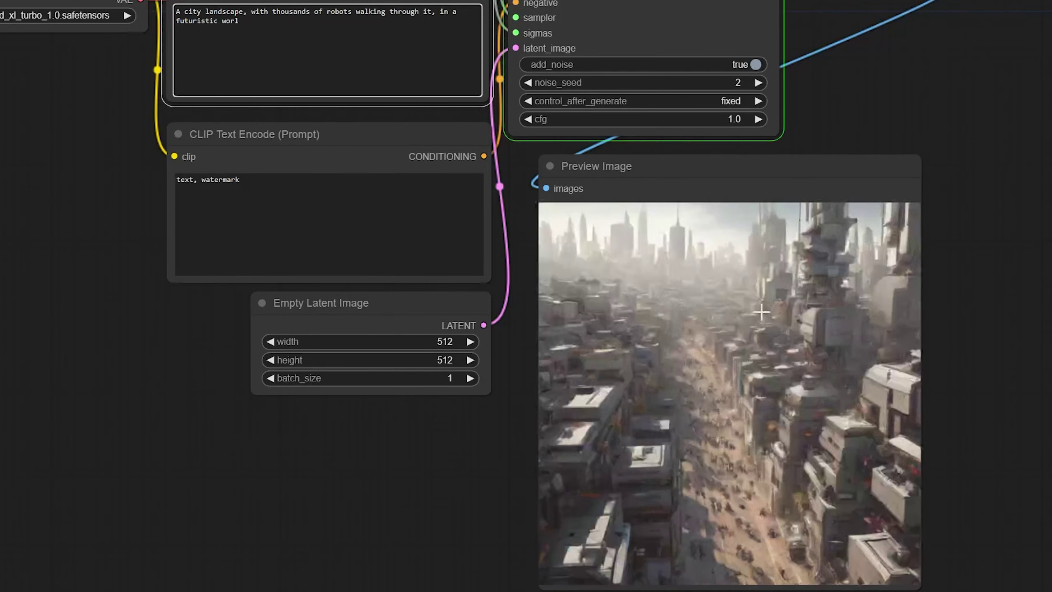
{"action": "key", "text": "BackSpace"}
{"action": "key", "text": "BackSpace"}
{"action": "key", "text": "BackSpace"}
{"action": "key", "text": "BackSpace"}
{"action": "key", "text": "BackSpace"}
{"action": "key", "text": "BackSpace"}
{"action": "key", "text": "BackSpace"}
{"action": "key", "text": "BackSpace"}
{"action": "key", "text": "BackSpace"}
{"action": "key", "text": "BackSpace"}
{"action": "key", "text": "BackSpace"}
{"action": "key", "text": "BackSpace"}
{"action": "key", "text": "BackSpace"}
{"action": "key", "text": "BackSpace"}
{"action": "key", "text": "BackSpace"}
{"action": "key", "text": "BackSpace"}
{"action": "key", "text": "BackSpace"}
{"action": "key", "text": "BackSpace"}
{"action": "key", "text": "BackSpace"}
{"action": "key", "text": "BackSpace"}
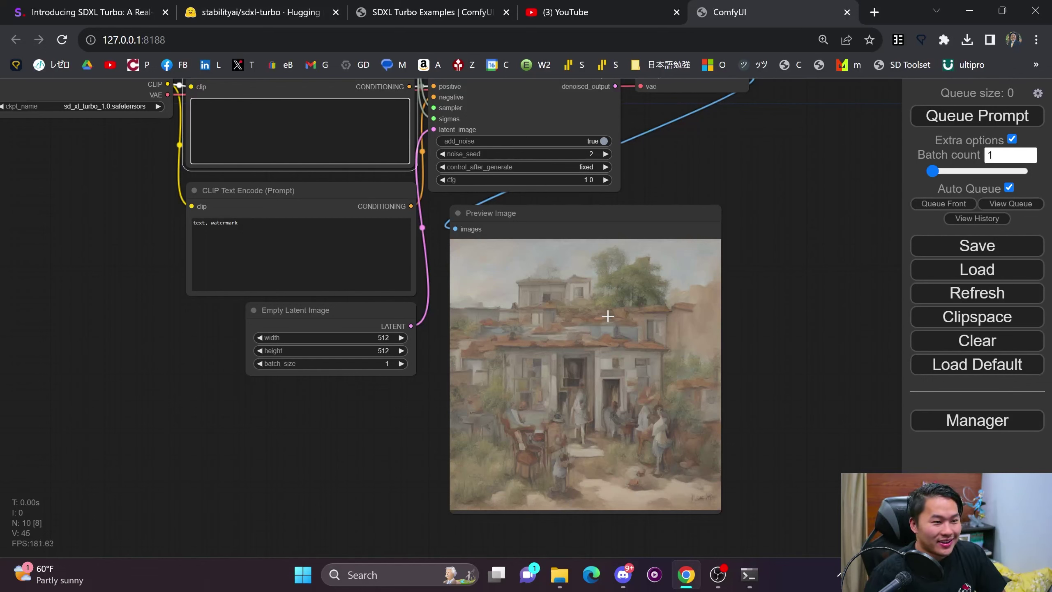
{"action": "scroll", "coordinate": [532, 396], "scroll_direction": "up", "scroll_amount": 5}
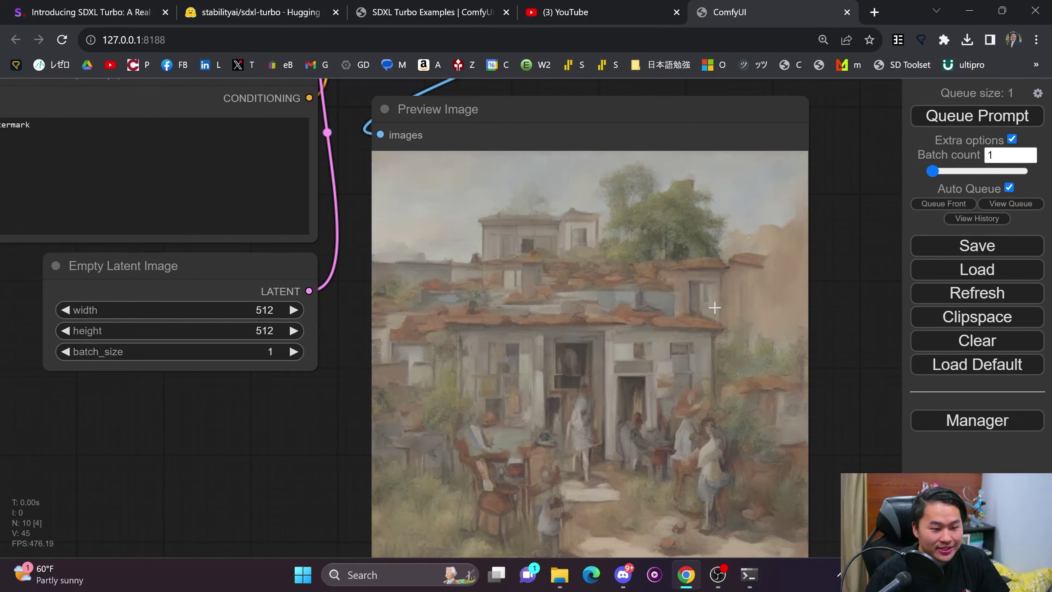
{"action": "scroll", "coordinate": [530, 346], "scroll_direction": "down", "scroll_amount": 3}
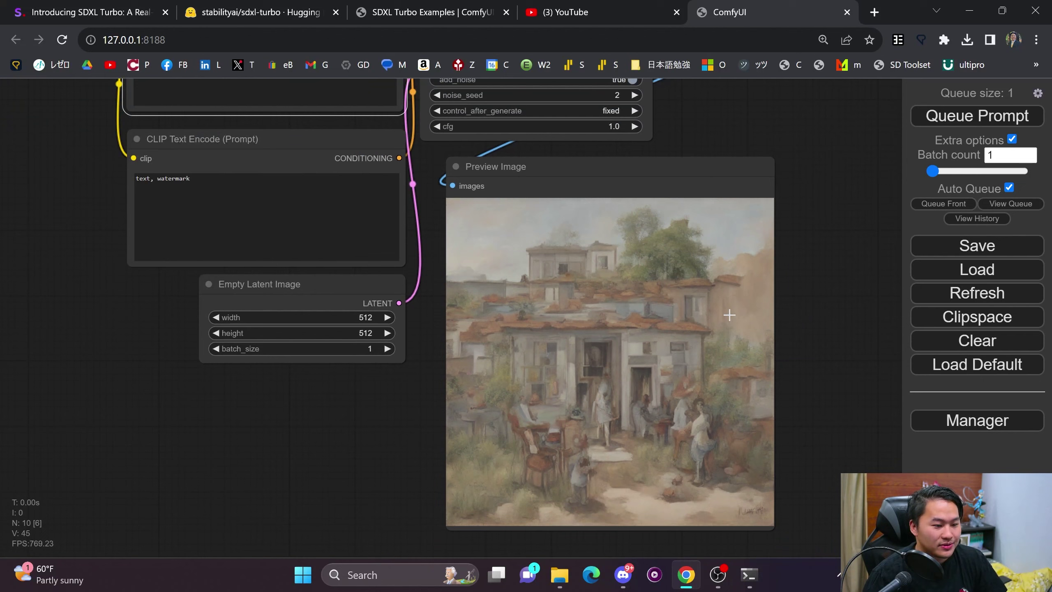
{"action": "scroll", "coordinate": [342, 551], "scroll_direction": "down", "scroll_amount": 1}
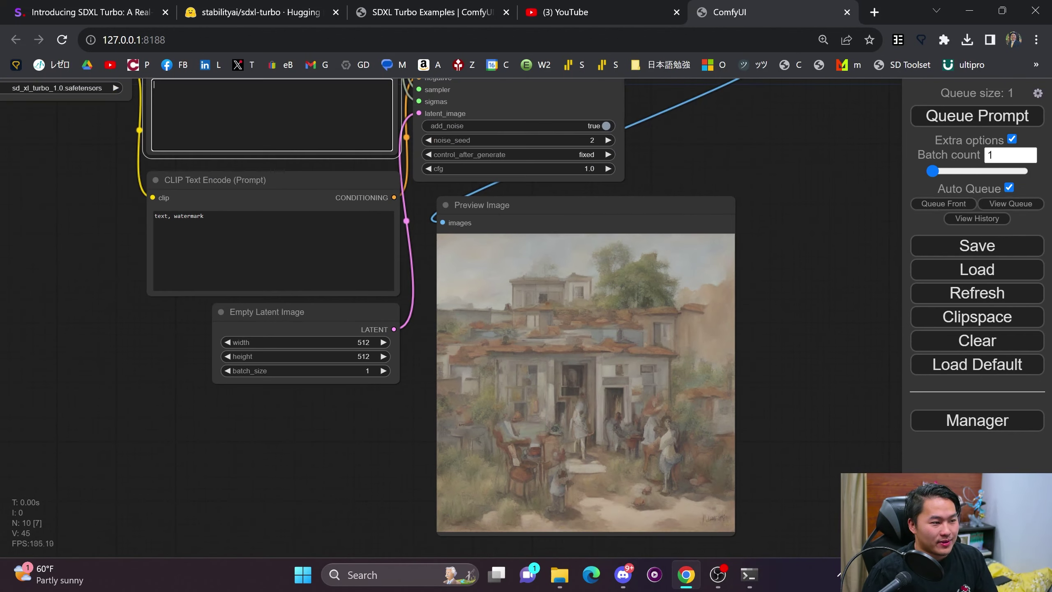
{"action": "type", "text": "futu"}
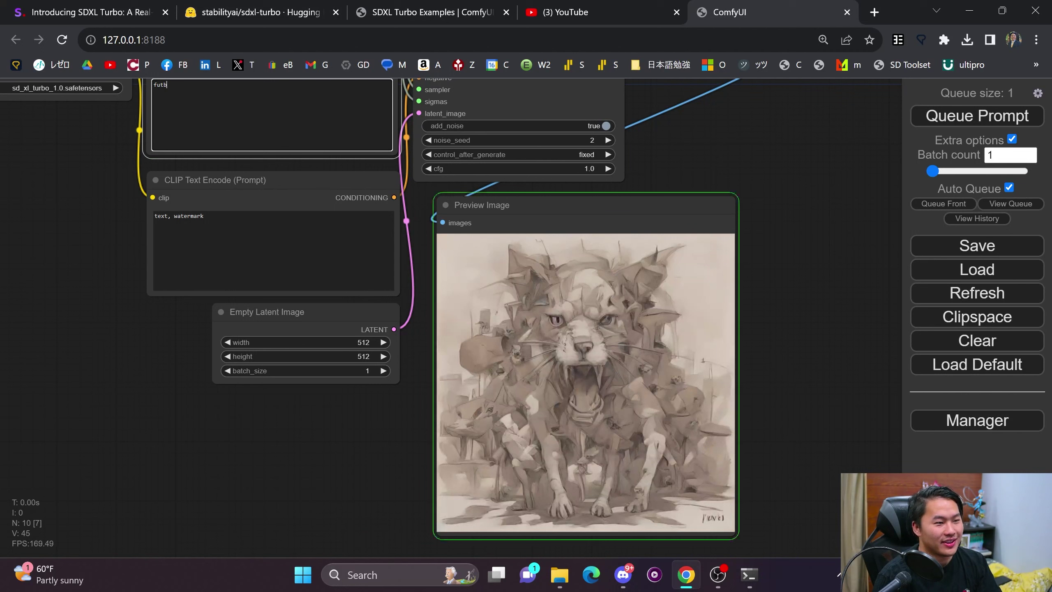
{"action": "type", "text": "ure"}
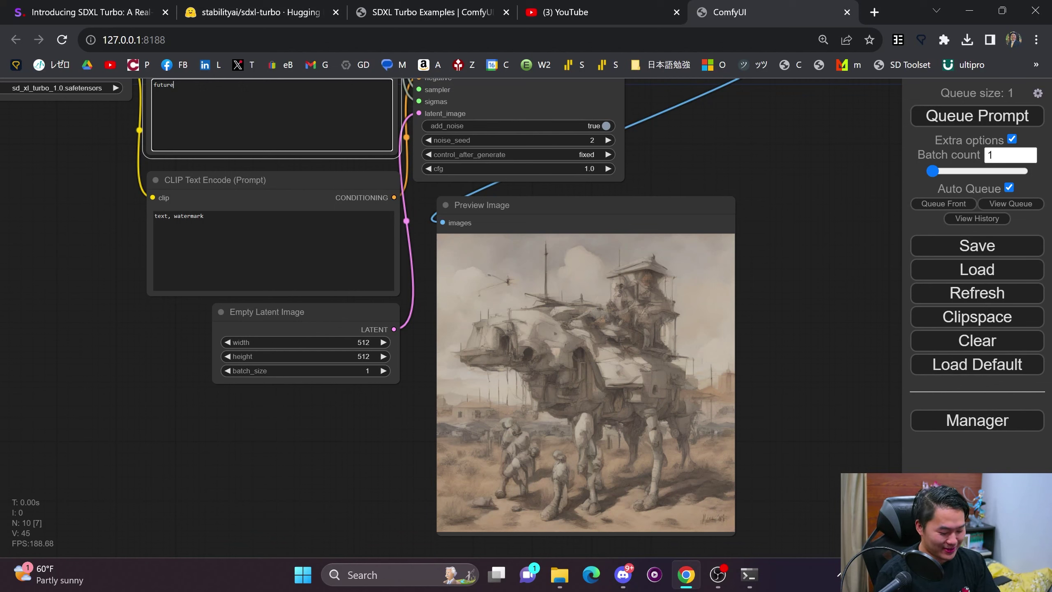
{"action": "type", "text": ","}
{"action": "key", "text": "BackSpace"}
{"action": "key", "text": "BackSpace"}
{"action": "key", "text": "BackSpace"}
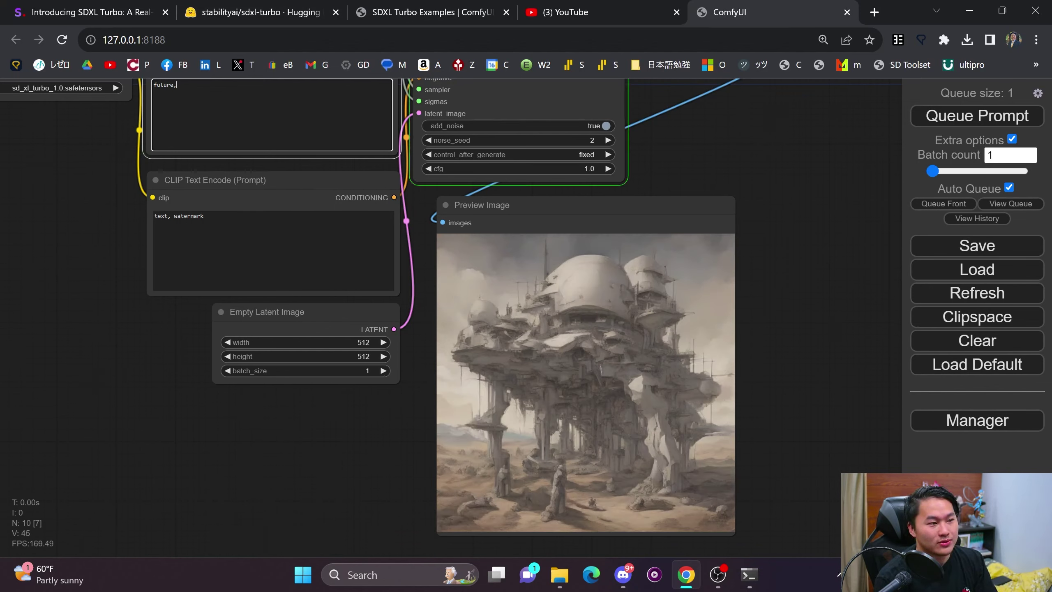
{"action": "type", "text": "istic,"}
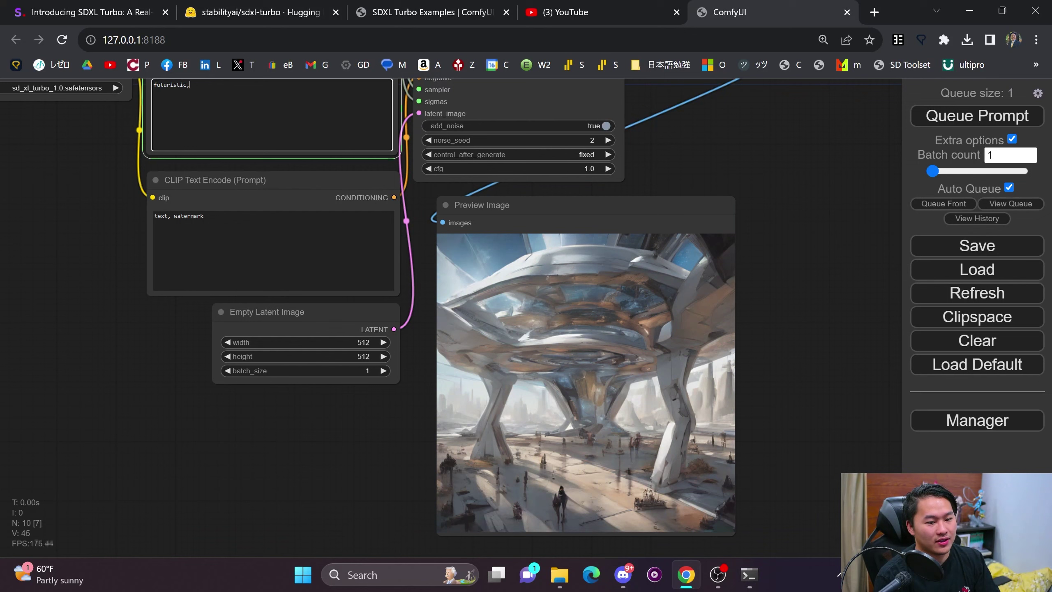
{"action": "type", "text": " robot"}
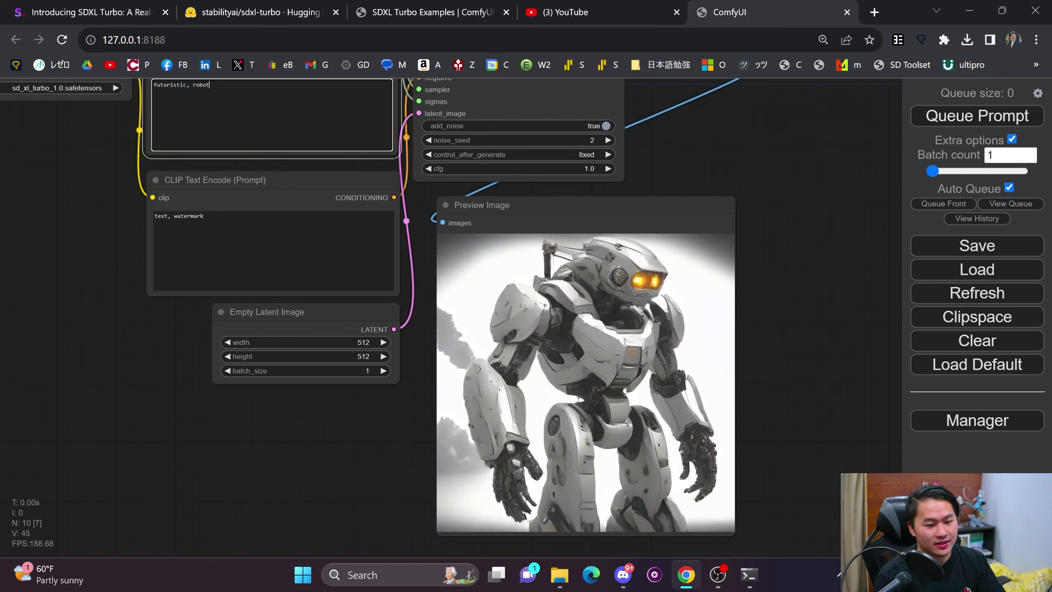
{"action": "key", "text": "BackSpace"}
{"action": "key", "text": "BackSpace"}
{"action": "key", "text": "BackSpace"}
{"action": "key", "text": "BackSpace"}
{"action": "key", "text": "BackSpace"}
{"action": "key", "text": "BackSpace"}
{"action": "key", "text": "BackSpace"}
{"action": "key", "text": "BackSpace"}
{"action": "key", "text": "BackSpace"}
{"action": "key", "text": "BackSpace"}
{"action": "key", "text": "BackSpace"}
{"action": "key", "text": "BackSpace"}
{"action": "key", "text": "BackSpace"}
{"action": "key", "text": "BackSpace"}
{"action": "key", "text": "BackSpace"}
{"action": "key", "text": "BackSpace"}
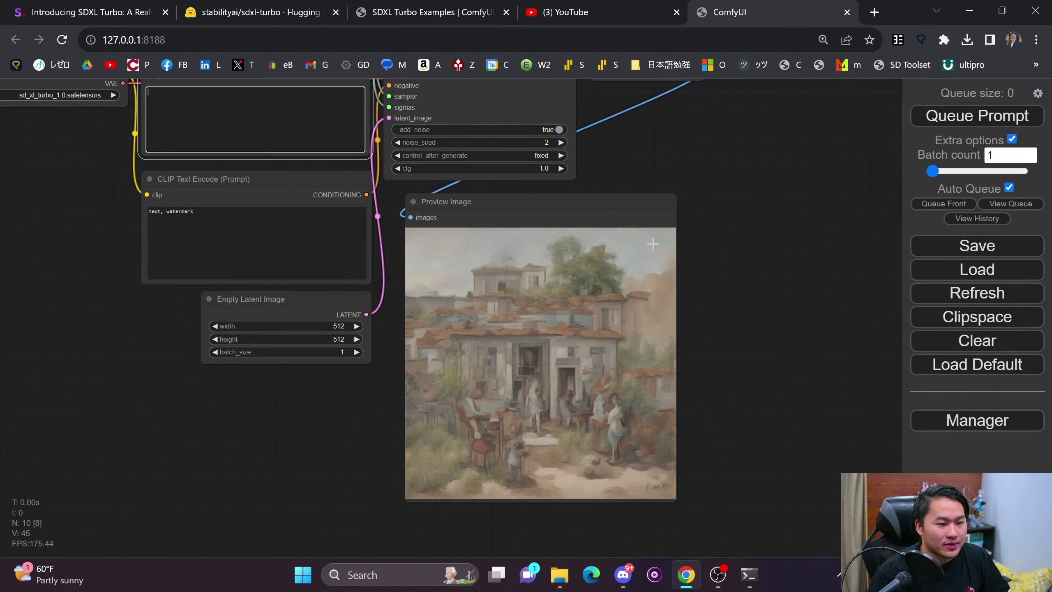
Adjust the canvas view and put the caret in the empty first CLIP Text Encode prompt.
{"action": "scroll", "coordinate": [724, 188], "scroll_direction": "down", "scroll_amount": 2}
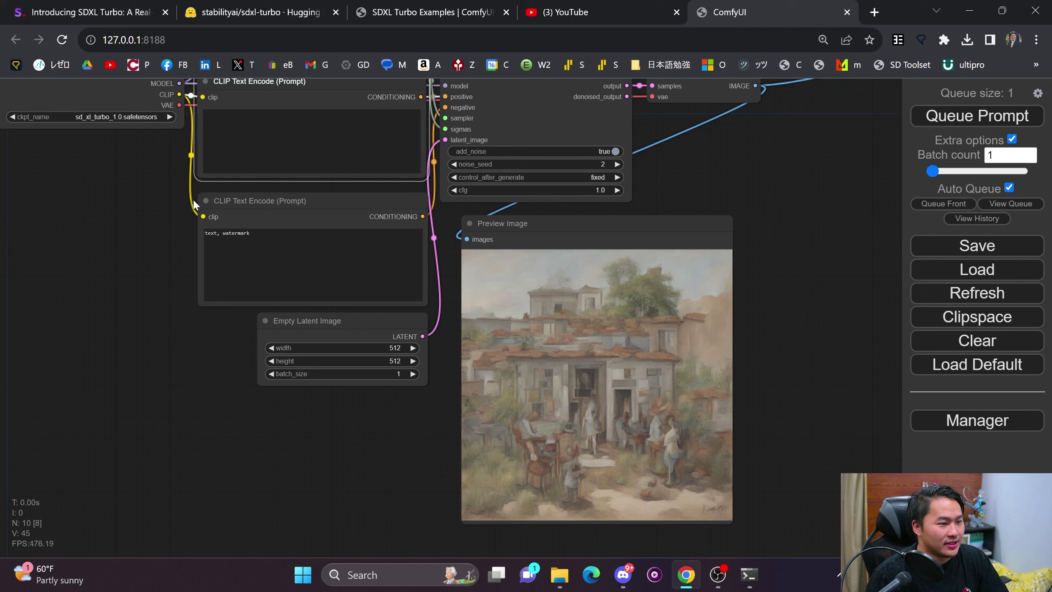
{"action": "scroll", "coordinate": [661, 363], "scroll_direction": "up", "scroll_amount": 2}
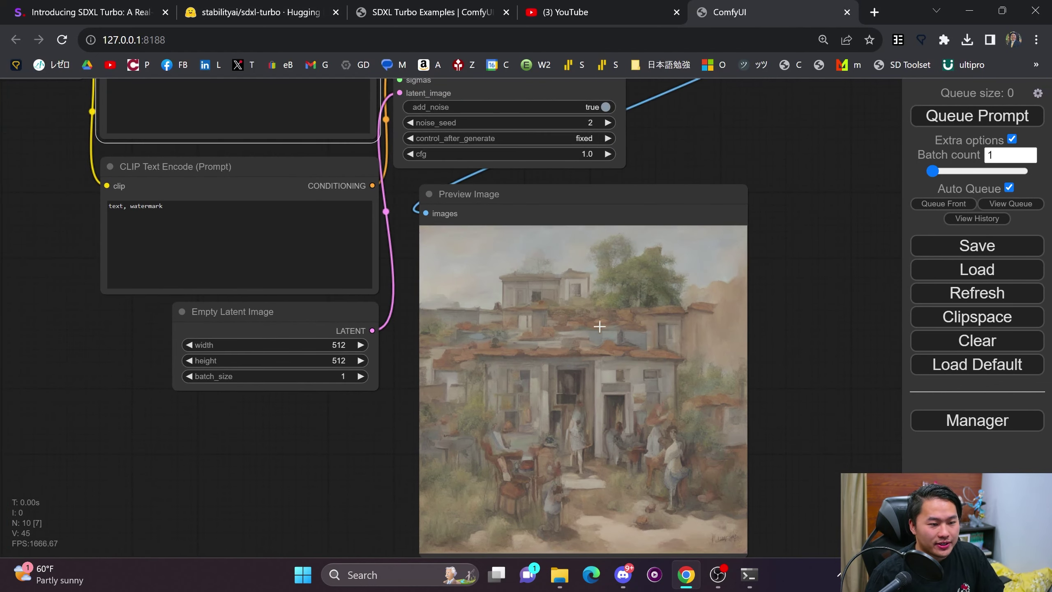
{"action": "scroll", "coordinate": [599, 327], "scroll_direction": "down", "scroll_amount": 1}
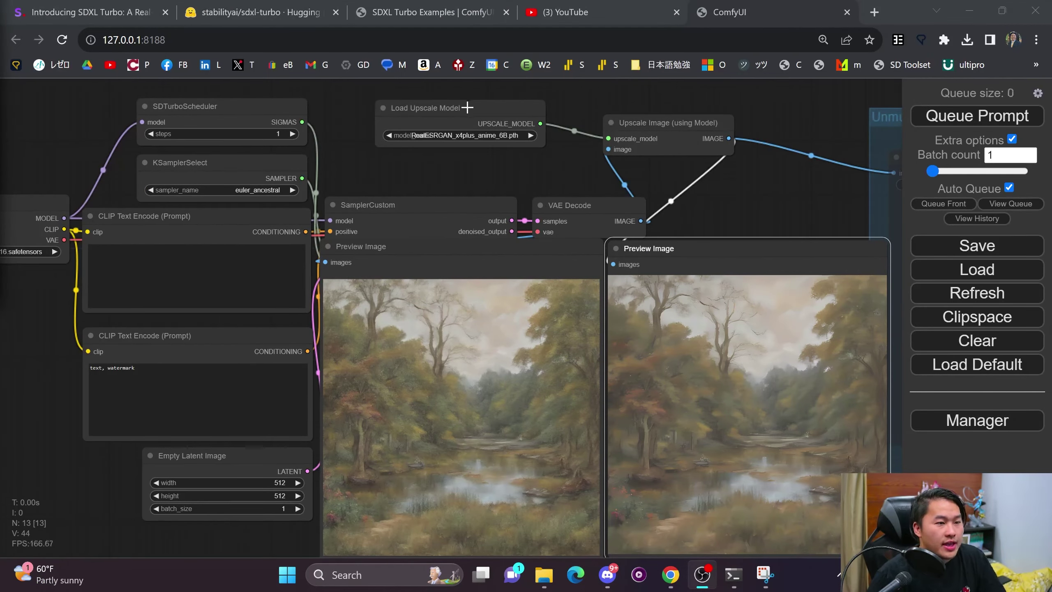
{"action": "left_click", "coordinate": [90, 249]}
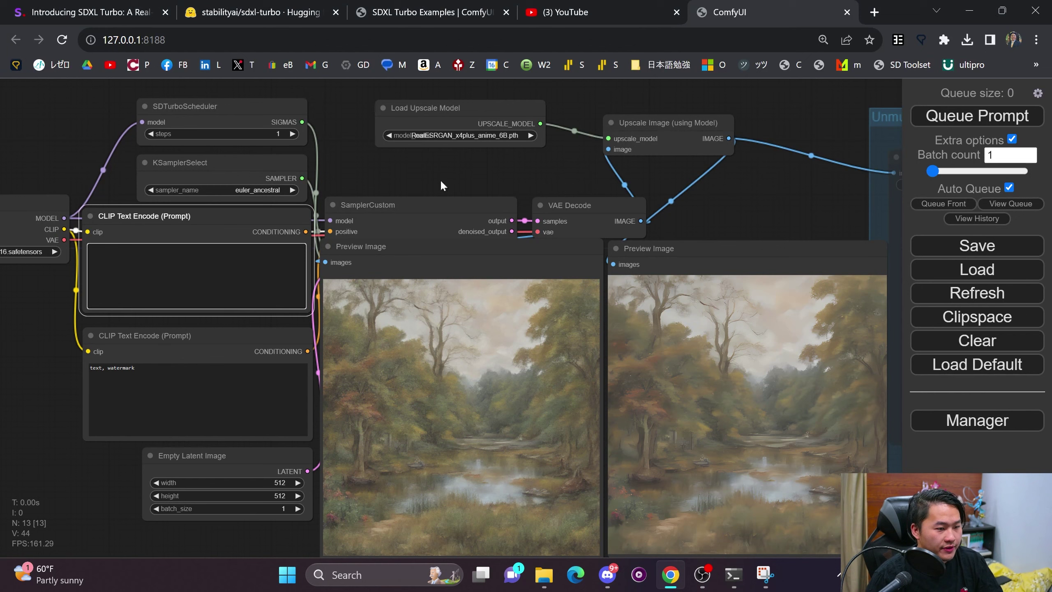
{"action": "left_click_drag", "start_coordinate": [525, 170], "coordinate": [513, 155]}
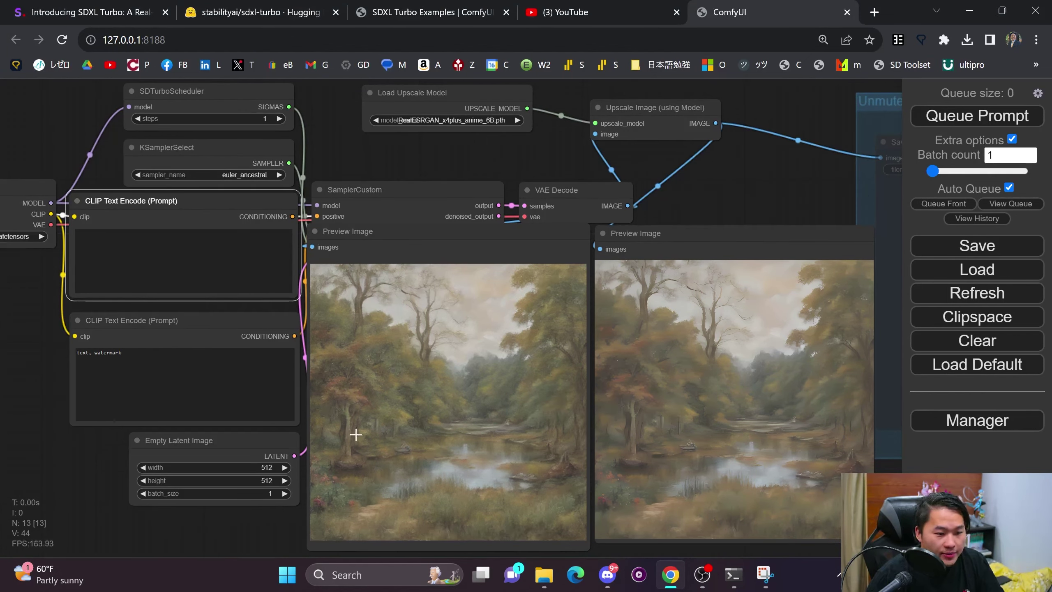
{"action": "scroll", "coordinate": [682, 441], "scroll_direction": "up", "scroll_amount": 3}
{"action": "scroll", "coordinate": [335, 137], "scroll_direction": "down", "scroll_amount": 3}
{"action": "left_click_drag", "start_coordinate": [334, 137], "coordinate": [340, 143]}
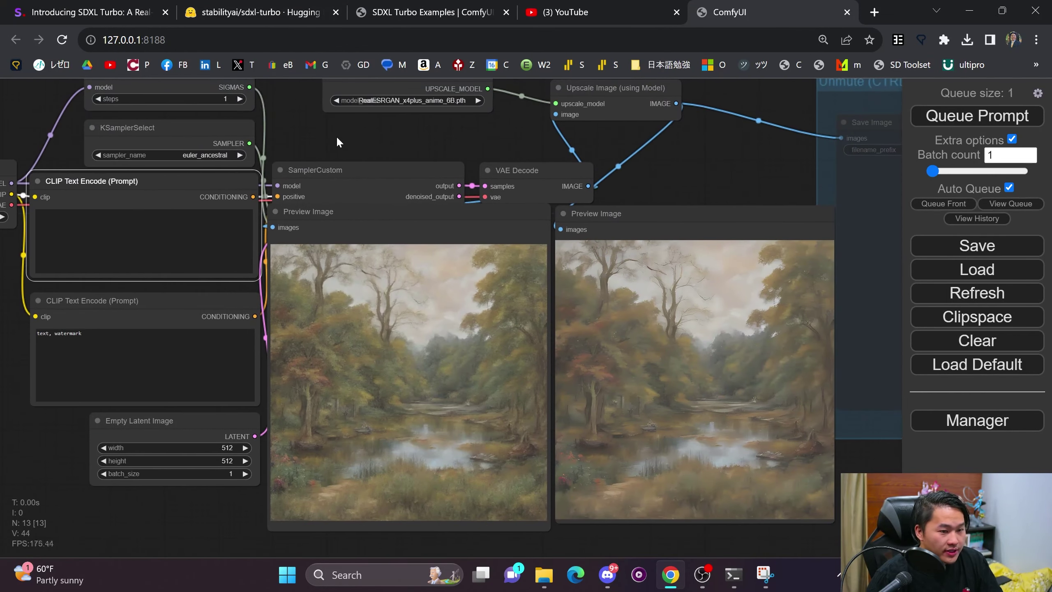
{"action": "left_click", "coordinate": [191, 219]}
Enter 'jar with a universe inside of it' as the positive prompt, fixing the misspelled ending.
{"action": "type", "text": "jar "}
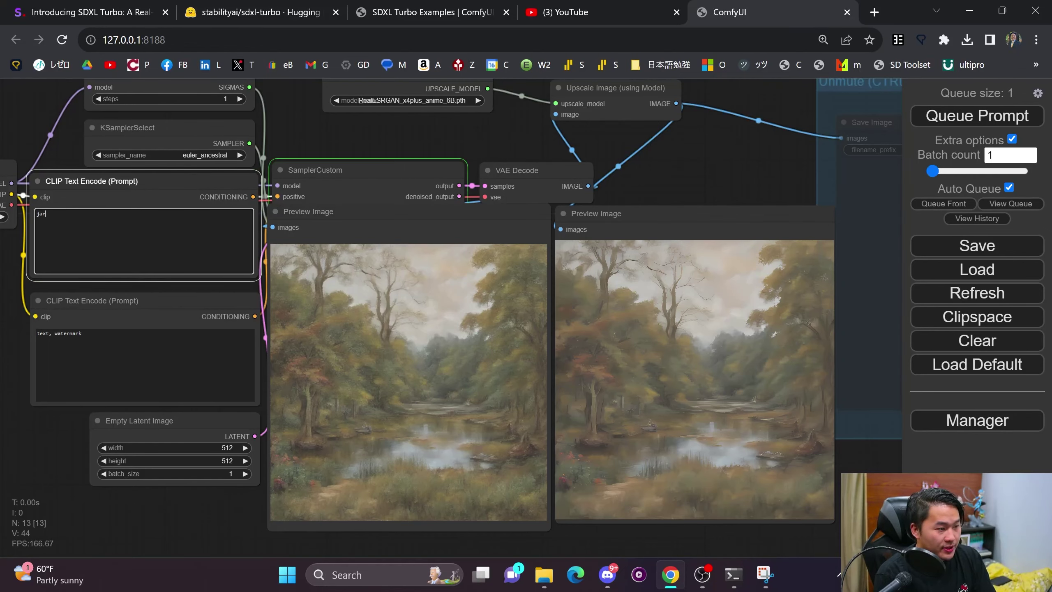
{"action": "type", "text": "with "}
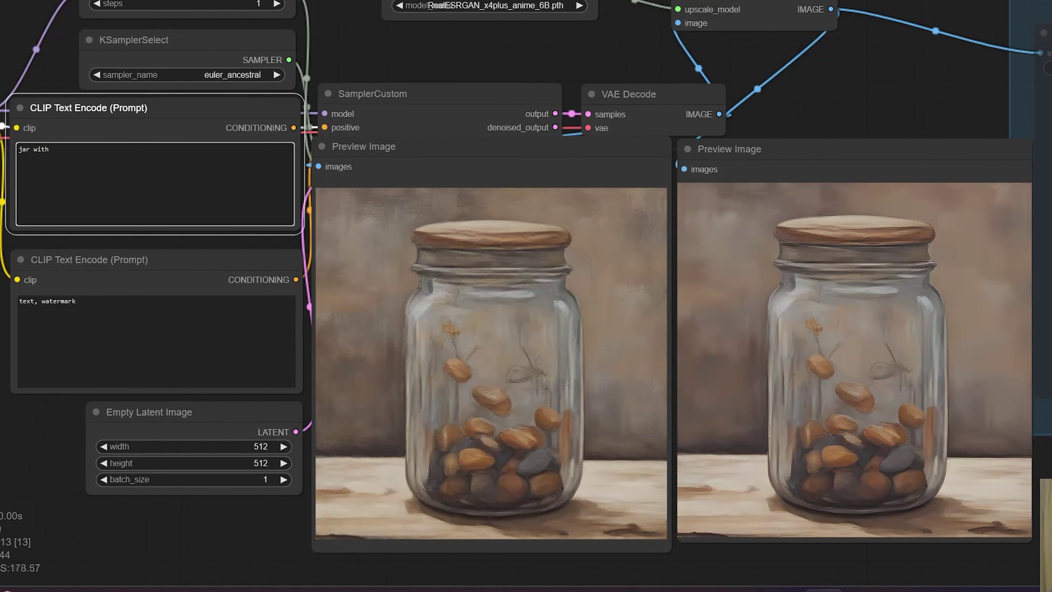
{"action": "type", "text": "a univer"}
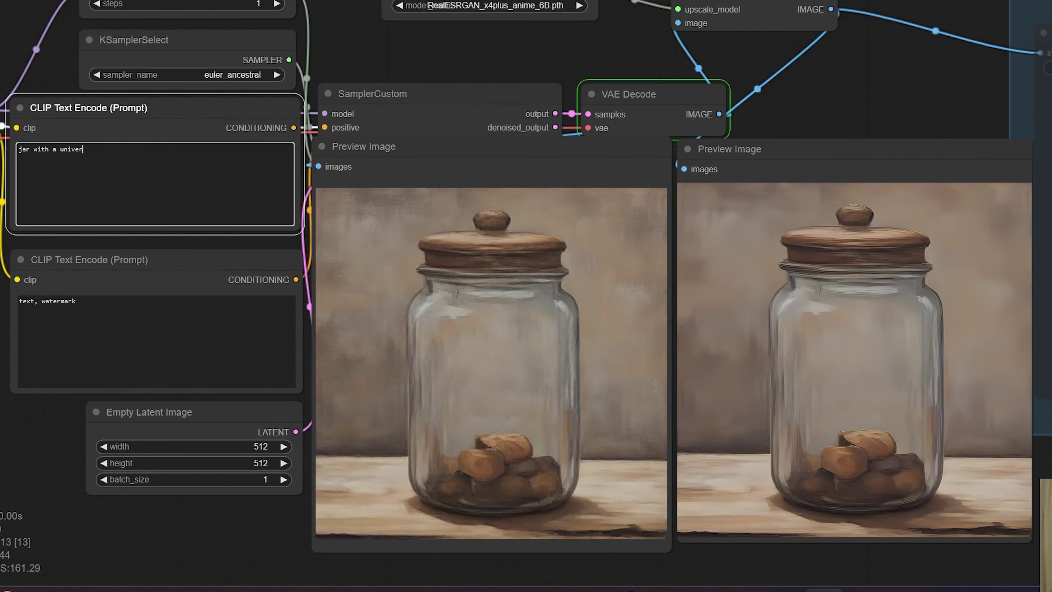
{"action": "type", "text": "se inside of it"}
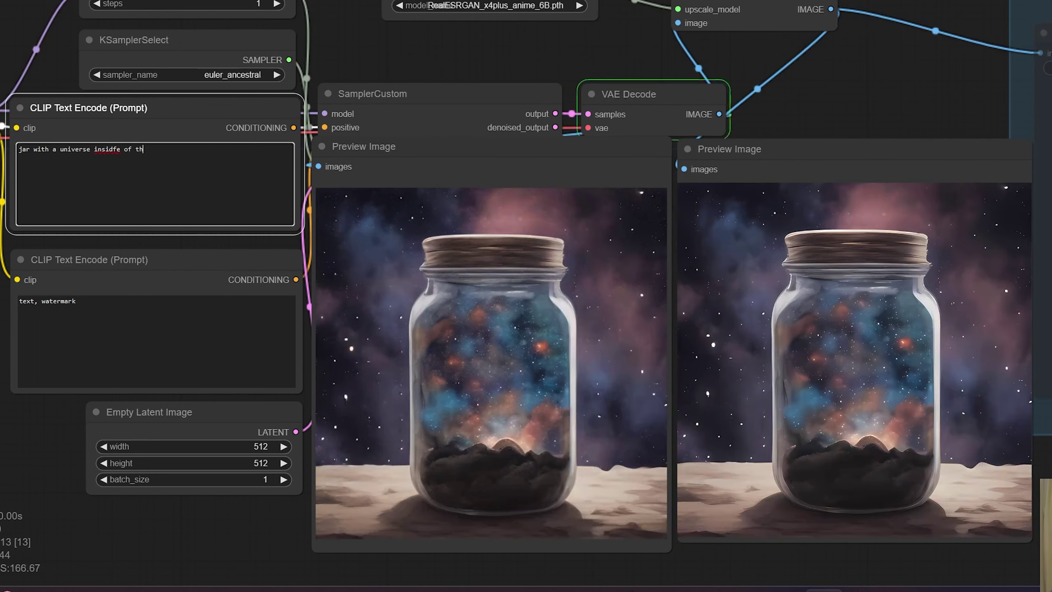
{"action": "key", "text": "ctrl+BackSpace"}
{"action": "key", "text": "ctrl+BackSpace"}
{"action": "key", "text": "ctrl+BackSpace"}
{"action": "key", "text": "ctrl+BackSpace"}
{"action": "type", "text": "uni"}
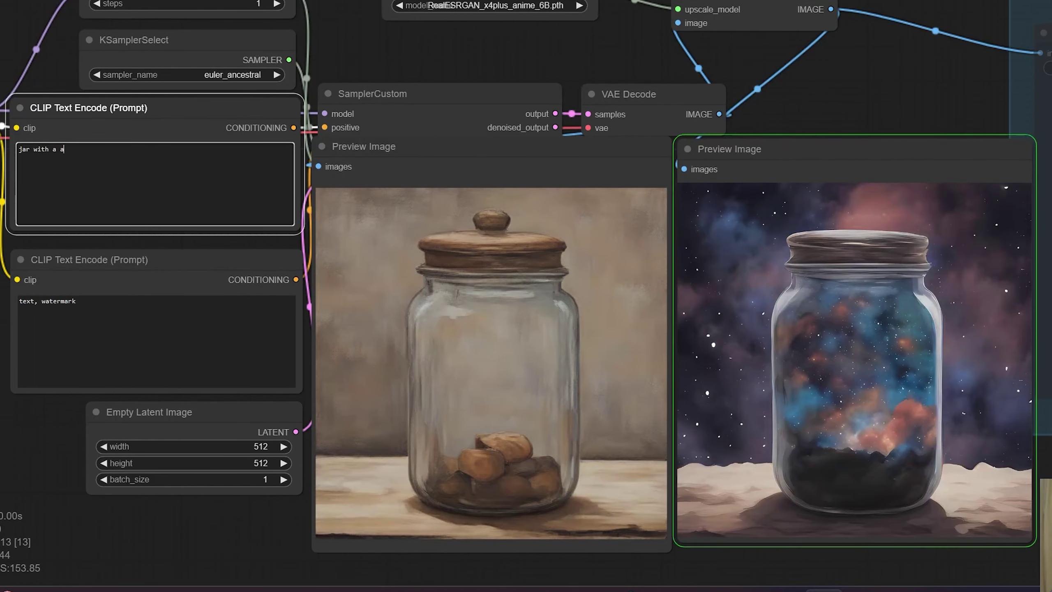
{"action": "type", "text": "verse in"}
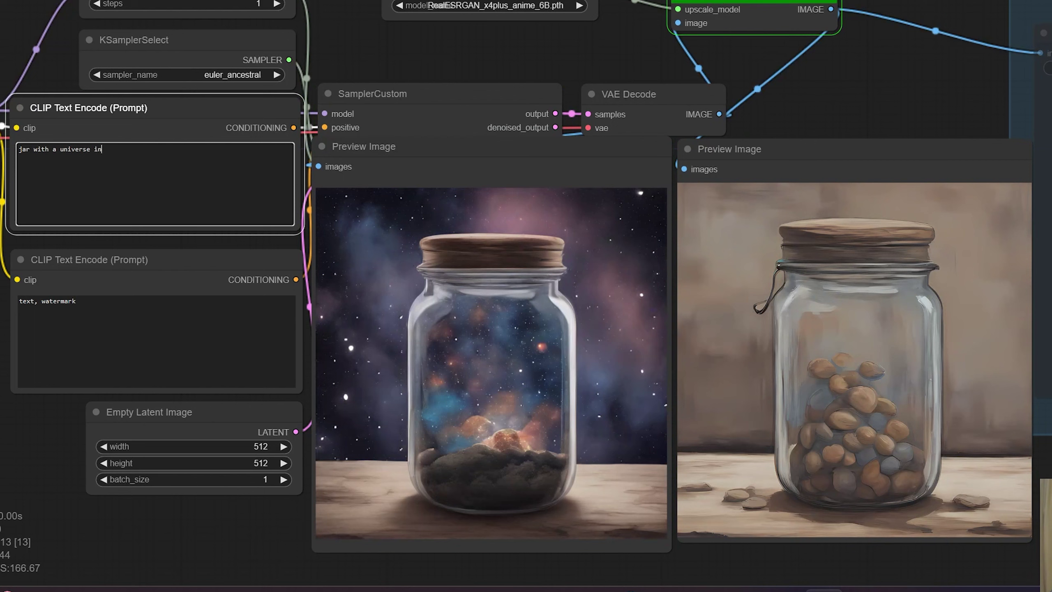
{"action": "type", "text": "side of it"}
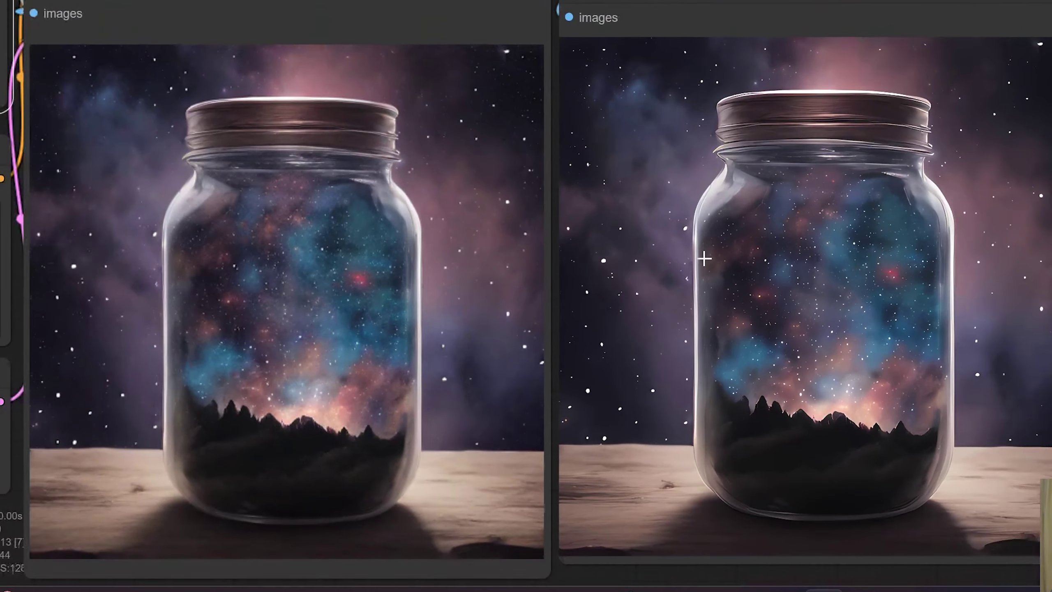
{"action": "scroll", "coordinate": [437, 206], "scroll_direction": "down", "scroll_amount": 1}
{"action": "left_click_drag", "start_coordinate": [437, 206], "coordinate": [630, 260]}
{"action": "scroll", "coordinate": [617, 279], "scroll_direction": "down", "scroll_amount": 3}
{"action": "scroll", "coordinate": [578, 255], "scroll_direction": "down", "scroll_amount": 2}
{"action": "scroll", "coordinate": [578, 255], "scroll_direction": "up", "scroll_amount": 3}
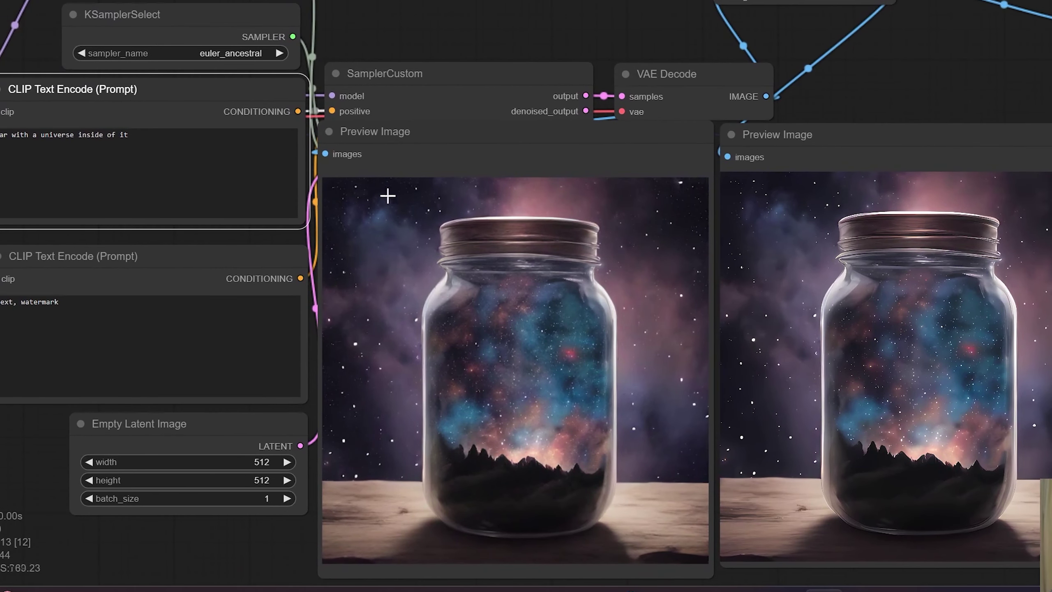
Append ', and a lanscape surrounding the jar' to the positive prompt and select the Upscale Image node.
{"action": "left_click", "coordinate": [150, 174]}
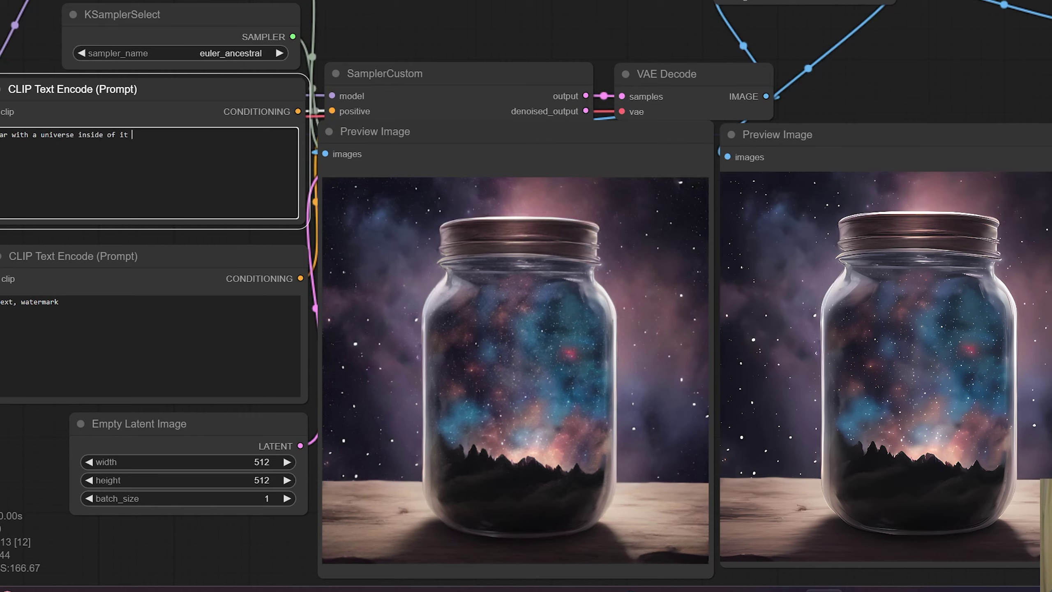
{"action": "type", "text": ", and a"}
{"action": "type", "text": " lanscape sru"}
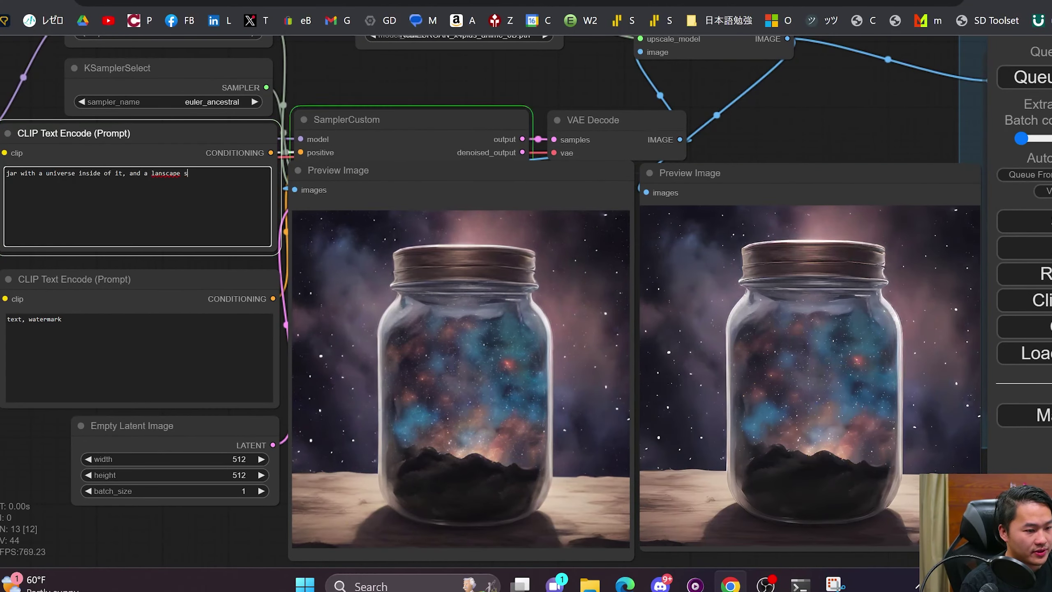
{"action": "key", "text": "BackSpace"}
{"action": "key", "text": "BackSpace"}
{"action": "type", "text": "urrod"}
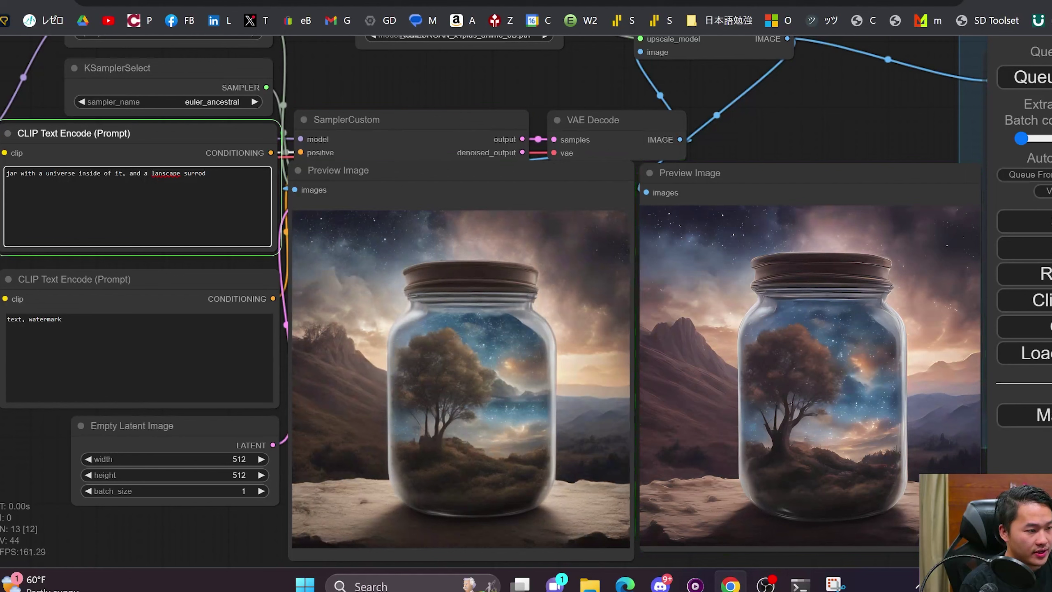
{"action": "key", "text": "BackSpace"}
{"action": "type", "text": "unding the jar"}
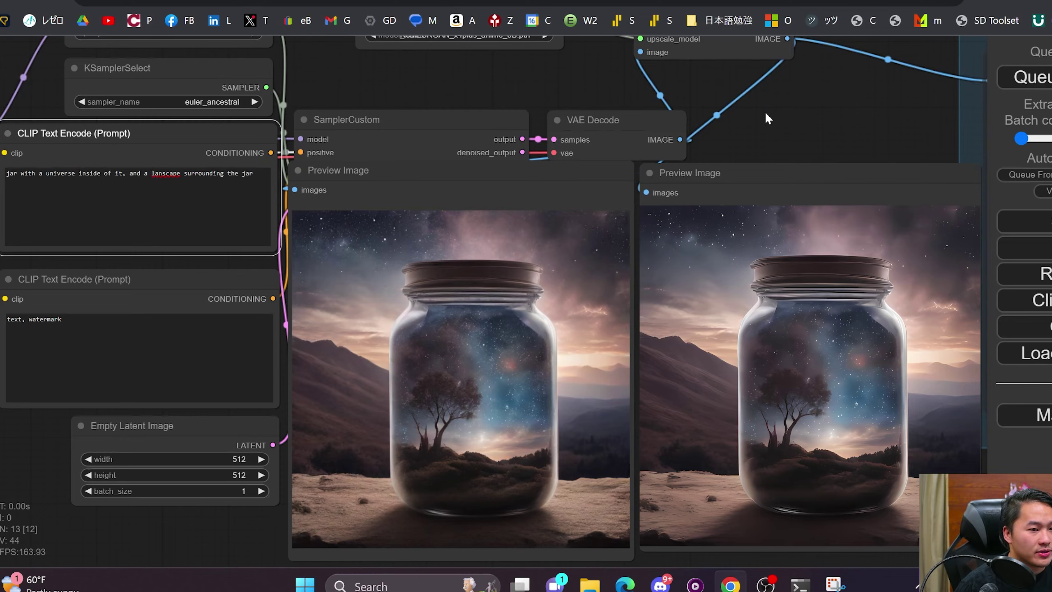
{"action": "left_click_drag", "start_coordinate": [765, 111], "coordinate": [773, 129]}
{"action": "left_click", "coordinate": [755, 53]}
Mute the Upscale Image node, trial-erase the prompt, then undo to restore the full jar-landscape text.
{"action": "key", "text": "ctrl+m"}
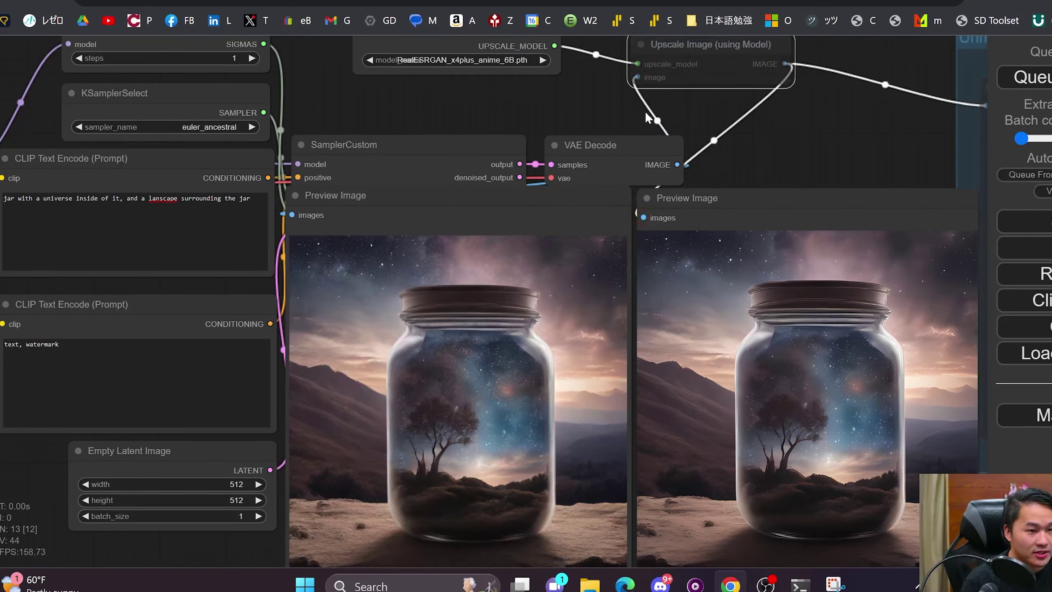
{"action": "left_click_drag", "start_coordinate": [753, 165], "coordinate": [767, 151]}
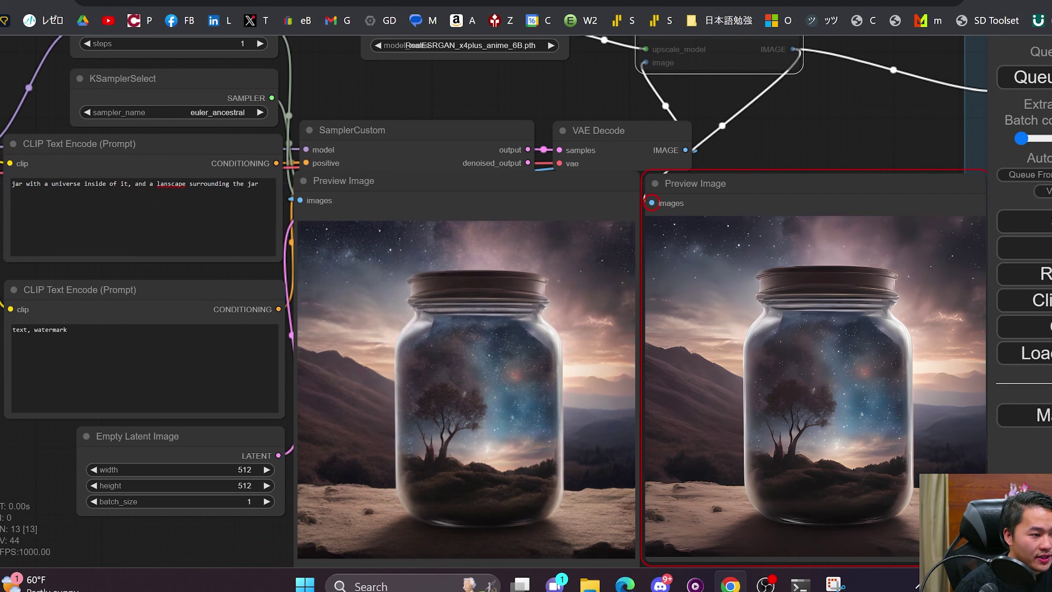
{"action": "left_click_drag", "start_coordinate": [265, 185], "coordinate": [1, 189]}
{"action": "left_click", "coordinate": [1, 188]}
{"action": "key", "text": "BackSpace"}
{"action": "key", "text": "BackSpace"}
{"action": "key", "text": "BackSpace"}
{"action": "key", "text": "BackSpace"}
{"action": "key", "text": "BackSpace"}
{"action": "key", "text": "BackSpace"}
{"action": "key", "text": "BackSpace"}
{"action": "key", "text": "BackSpace"}
{"action": "key", "text": "BackSpace"}
{"action": "key", "text": "BackSpace"}
{"action": "key", "text": "BackSpace"}
{"action": "key", "text": "BackSpace"}
{"action": "key", "text": "BackSpace"}
{"action": "key", "text": "BackSpace"}
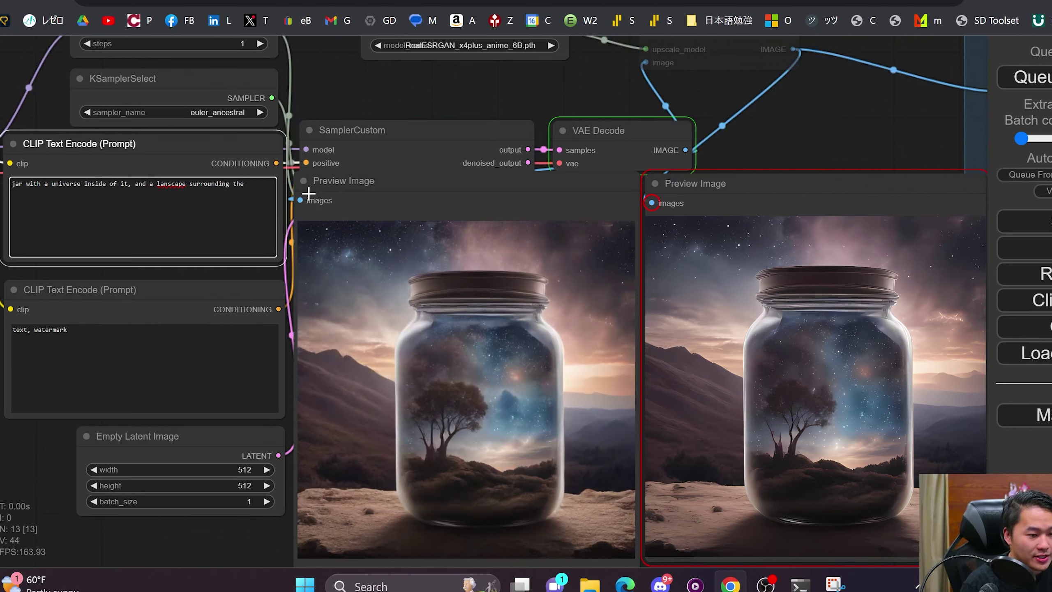
{"action": "key", "text": "BackSpace"}
{"action": "key", "text": "BackSpace"}
{"action": "key", "text": "BackSpace"}
{"action": "key", "text": "BackSpace"}
{"action": "key", "text": "BackSpace"}
{"action": "key", "text": "BackSpace"}
{"action": "key", "text": "BackSpace"}
{"action": "key", "text": "BackSpace"}
{"action": "key", "text": "BackSpace"}
{"action": "key", "text": "BackSpace"}
{"action": "key", "text": "BackSpace"}
{"action": "key", "text": "BackSpace"}
{"action": "key", "text": "BackSpace"}
{"action": "key", "text": "BackSpace"}
{"action": "key", "text": "BackSpace"}
{"action": "key", "text": "BackSpace"}
{"action": "key", "text": "BackSpace"}
{"action": "key", "text": "BackSpace"}
{"action": "key", "text": "BackSpace"}
{"action": "key", "text": "BackSpace"}
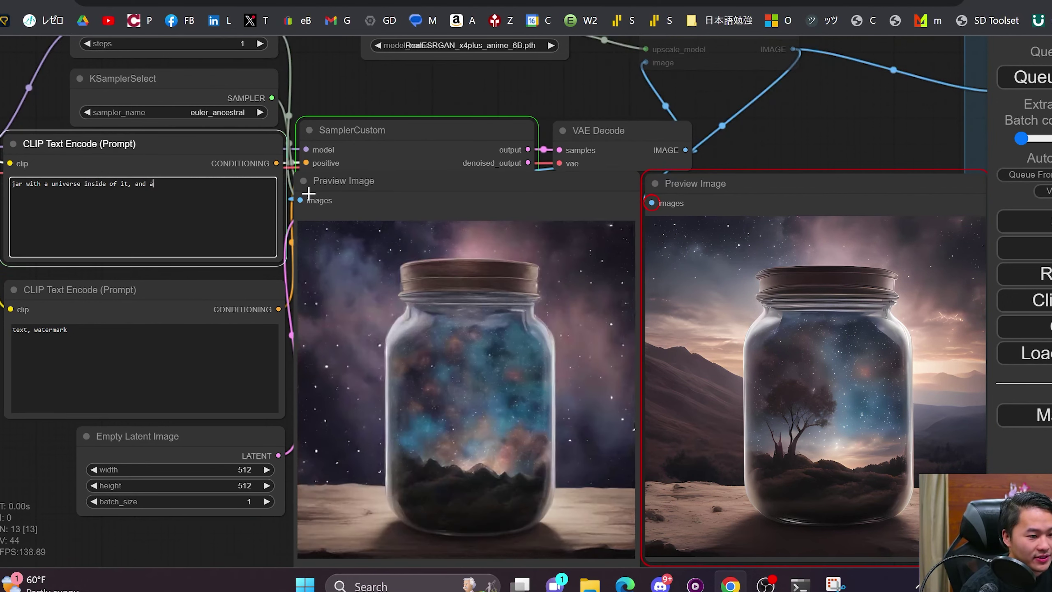
{"action": "key", "text": "BackSpace"}
{"action": "key", "text": "BackSpace"}
{"action": "key", "text": "BackSpace"}
{"action": "key", "text": "BackSpace"}
{"action": "key", "text": "BackSpace"}
{"action": "key", "text": "BackSpace"}
{"action": "key", "text": "BackSpace"}
{"action": "key", "text": "BackSpace"}
{"action": "key", "text": "BackSpace"}
{"action": "key", "text": "BackSpace"}
{"action": "key", "text": "BackSpace"}
{"action": "key", "text": "BackSpace"}
{"action": "key", "text": "BackSpace"}
{"action": "key", "text": "BackSpace"}
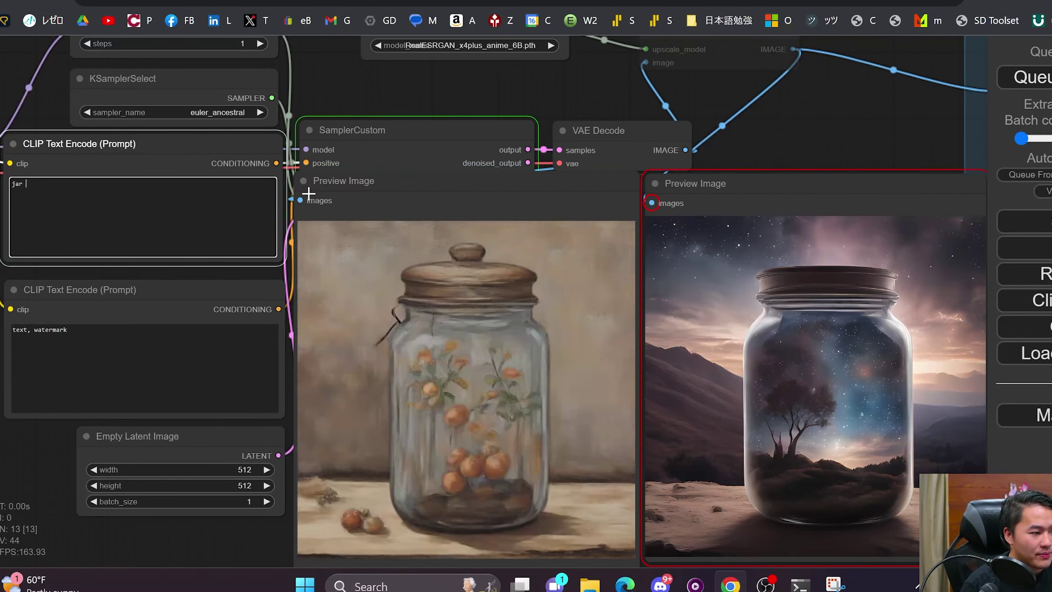
{"action": "key", "text": "ctrl+z"}
{"action": "left_click", "coordinate": [746, 37]}
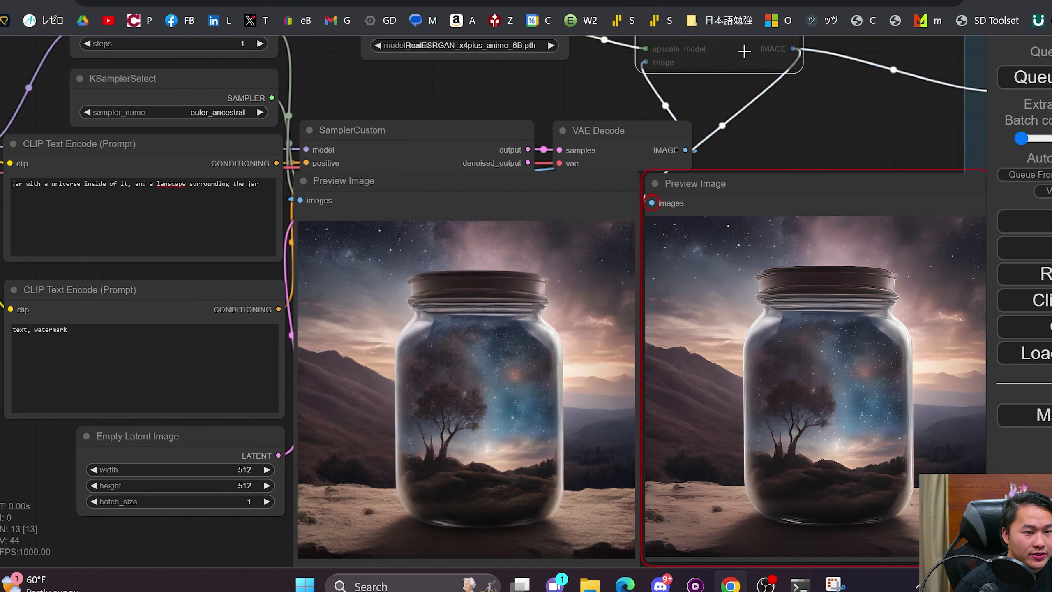
Backspace the positive prompt away until empty, reverting the previews to the woodland pond.
{"action": "left_click", "coordinate": [259, 183]}
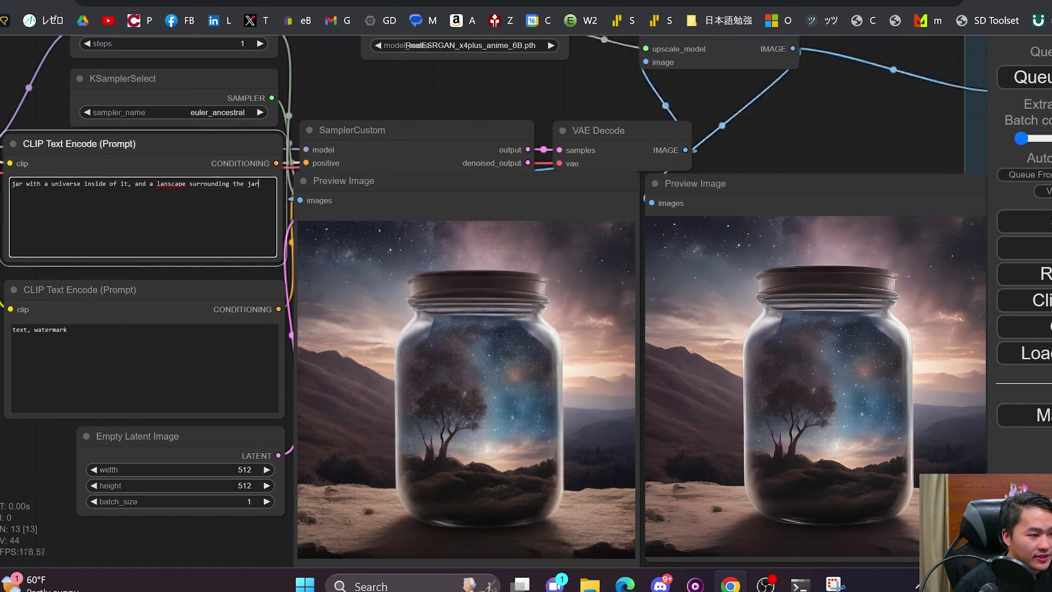
{"action": "key", "text": "BackSpace"}
{"action": "key", "text": "BackSpace"}
{"action": "key", "text": "BackSpace"}
{"action": "key", "text": "BackSpace"}
{"action": "key", "text": "BackSpace"}
{"action": "key", "text": "BackSpace"}
{"action": "key", "text": "BackSpace"}
{"action": "key", "text": "BackSpace"}
{"action": "key", "text": "BackSpace"}
{"action": "key", "text": "BackSpace"}
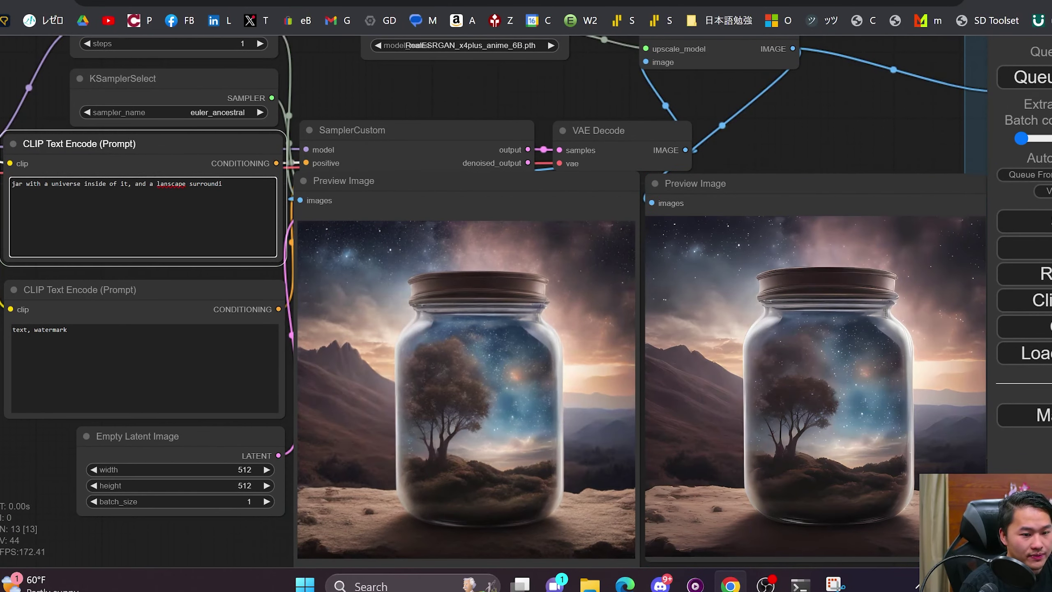
{"action": "key", "text": "BackSpace"}
{"action": "key", "text": "BackSpace"}
{"action": "key", "text": "BackSpace"}
{"action": "key", "text": "BackSpace"}
{"action": "key", "text": "BackSpace"}
{"action": "key", "text": "BackSpace"}
{"action": "key", "text": "BackSpace"}
{"action": "key", "text": "BackSpace"}
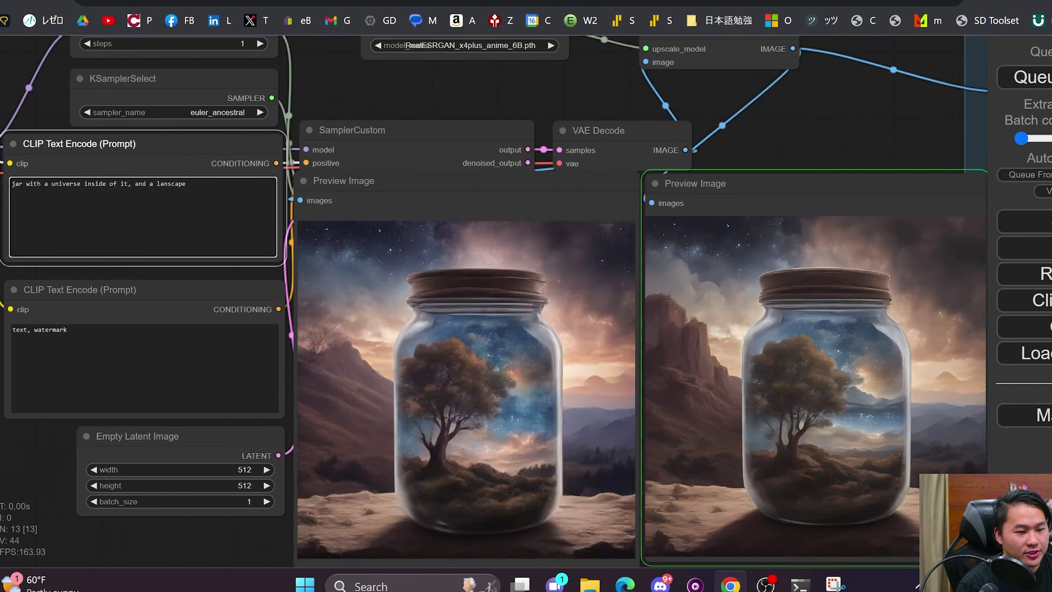
{"action": "key", "text": "BackSpace"}
{"action": "key", "text": "BackSpace"}
{"action": "key", "text": "BackSpace"}
{"action": "key", "text": "BackSpace"}
{"action": "key", "text": "BackSpace"}
{"action": "key", "text": "BackSpace"}
{"action": "key", "text": "BackSpace"}
{"action": "key", "text": "BackSpace"}
{"action": "key", "text": "BackSpace"}
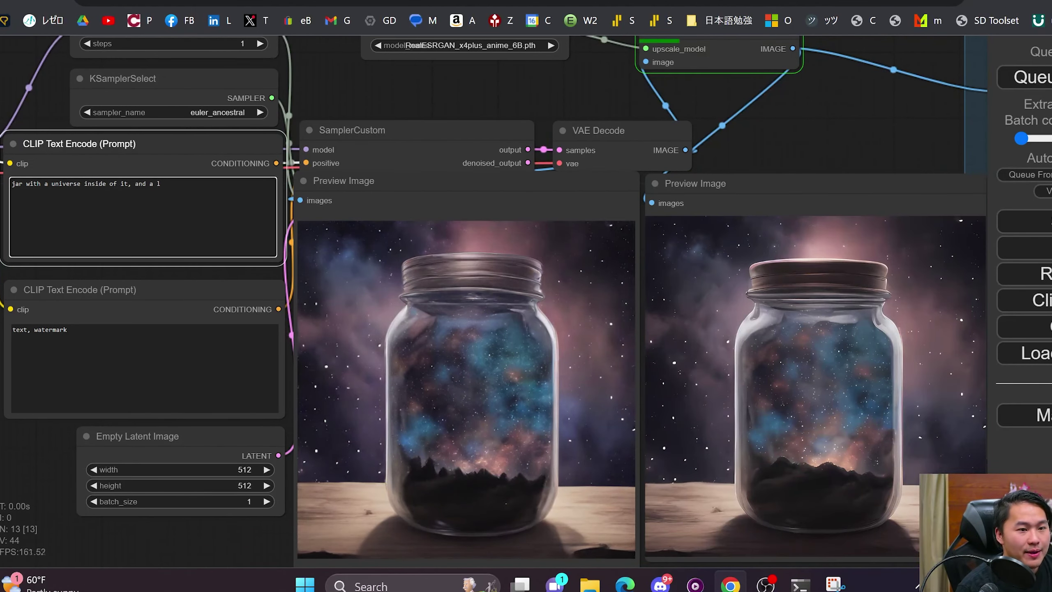
{"action": "key", "text": "BackSpace"}
{"action": "key", "text": "BackSpace"}
{"action": "key", "text": "BackSpace"}
{"action": "key", "text": "BackSpace"}
{"action": "key", "text": "BackSpace"}
{"action": "key", "text": "BackSpace"}
{"action": "key", "text": "BackSpace"}
{"action": "key", "text": "BackSpace"}
{"action": "key", "text": "BackSpace"}
{"action": "key", "text": "BackSpace"}
{"action": "key", "text": "BackSpace"}
{"action": "key", "text": "BackSpace"}
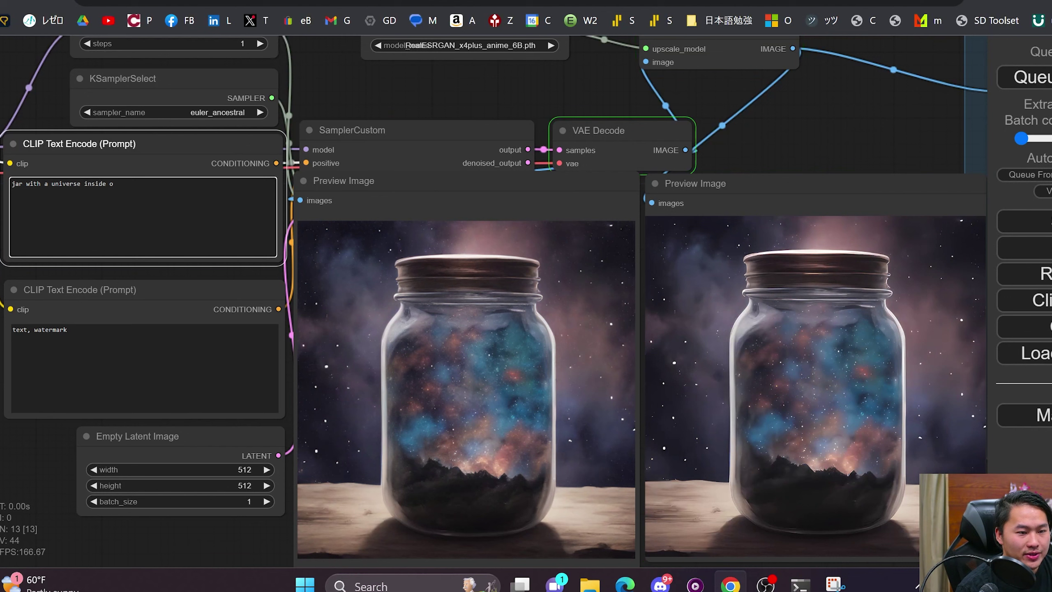
{"action": "key", "text": "BackSpace"}
{"action": "key", "text": "BackSpace"}
{"action": "key", "text": "BackSpace"}
{"action": "key", "text": "BackSpace"}
{"action": "key", "text": "BackSpace"}
{"action": "key", "text": "BackSpace"}
{"action": "key", "text": "BackSpace"}
{"action": "key", "text": "BackSpace"}
{"action": "key", "text": "BackSpace"}
{"action": "key", "text": "BackSpace"}
{"action": "key", "text": "BackSpace"}
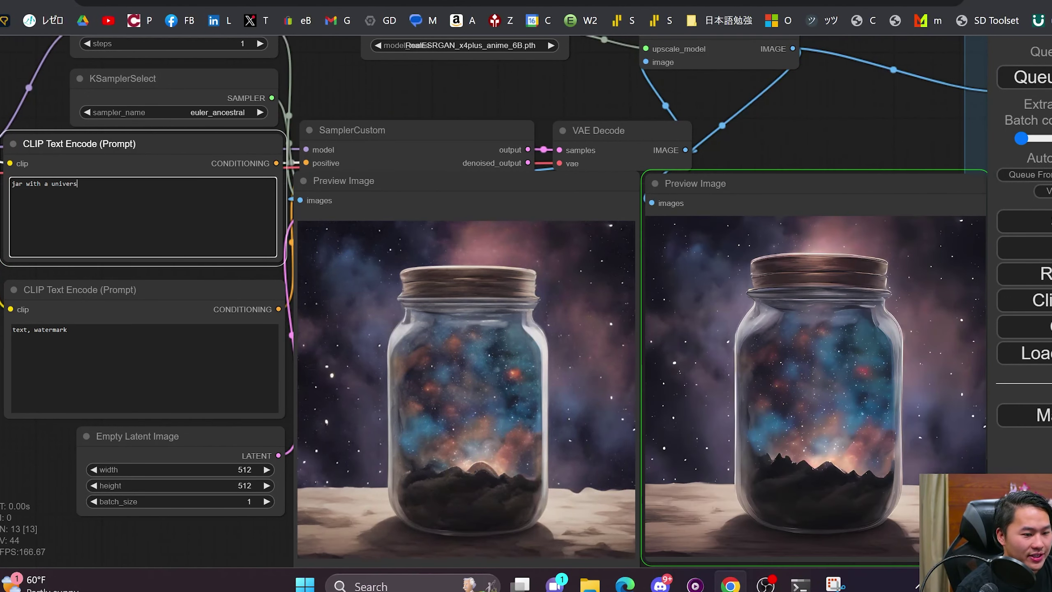
{"action": "key", "text": "BackSpace"}
{"action": "key", "text": "BackSpace"}
{"action": "key", "text": "BackSpace"}
{"action": "key", "text": "BackSpace"}
{"action": "key", "text": "BackSpace"}
{"action": "key", "text": "BackSpace"}
{"action": "key", "text": "BackSpace"}
{"action": "key", "text": "BackSpace"}
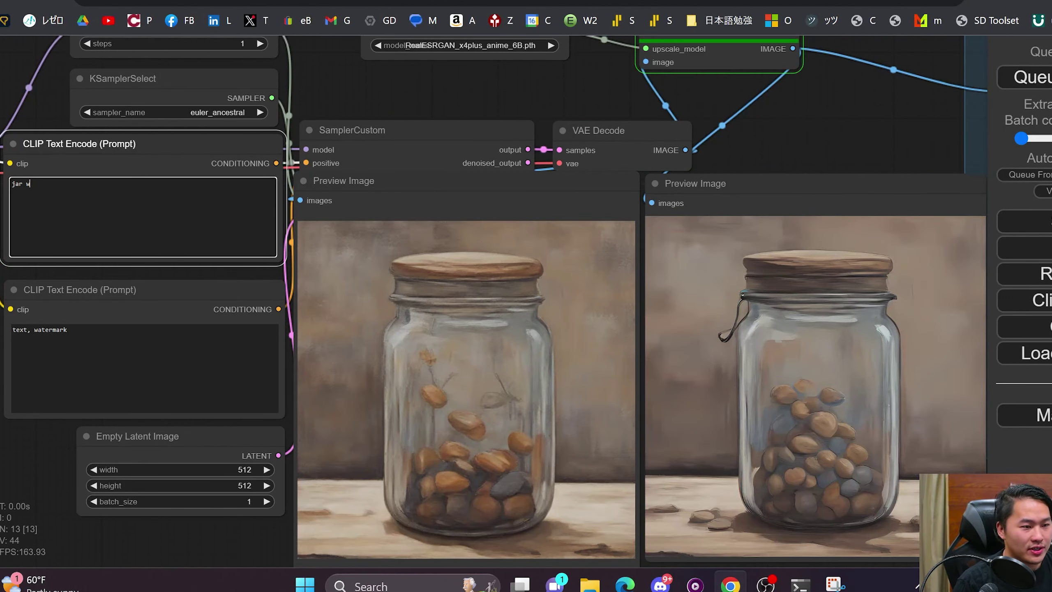
{"action": "key", "text": "BackSpace"}
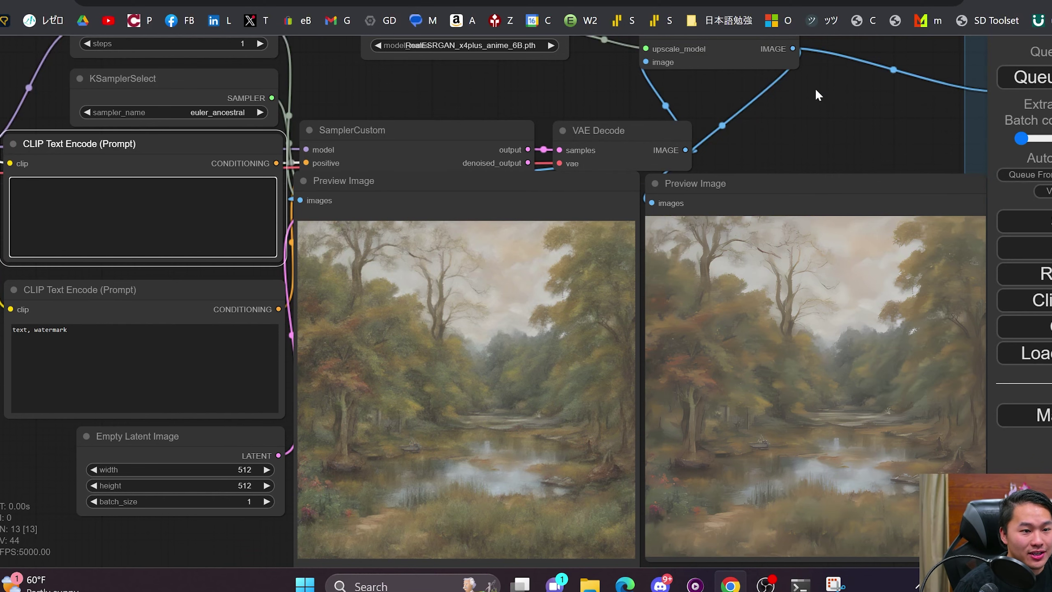
{"action": "mouse_move", "coordinate": [816, 89]}
{"action": "left_mouse_down"}
{"action": "mouse_move", "coordinate": [818, 122]}
{"action": "mouse_move", "coordinate": [827, 105]}
{"action": "mouse_move", "coordinate": [811, 92]}
{"action": "left_mouse_up"}
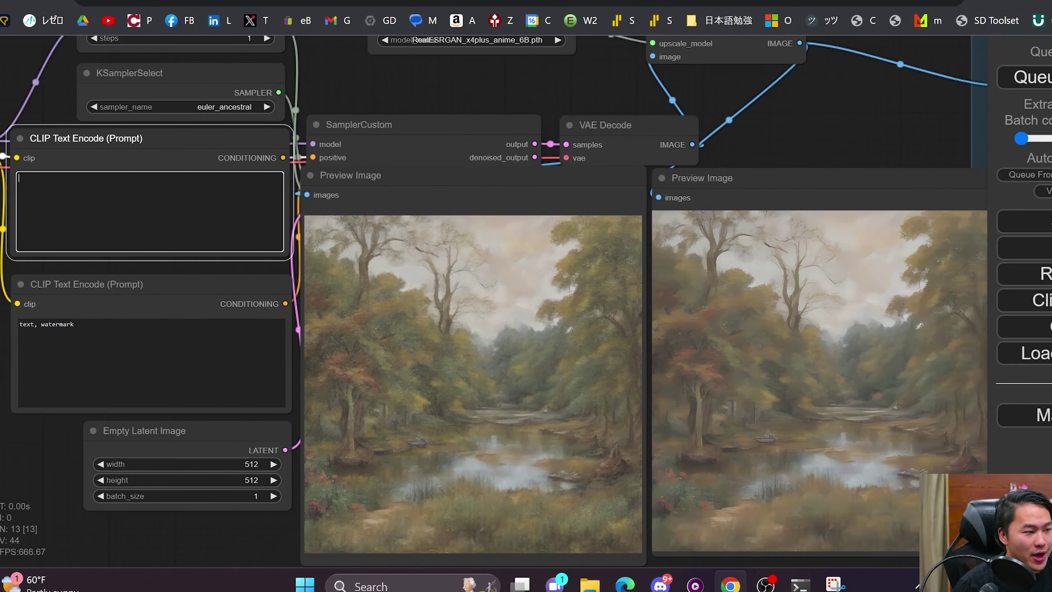